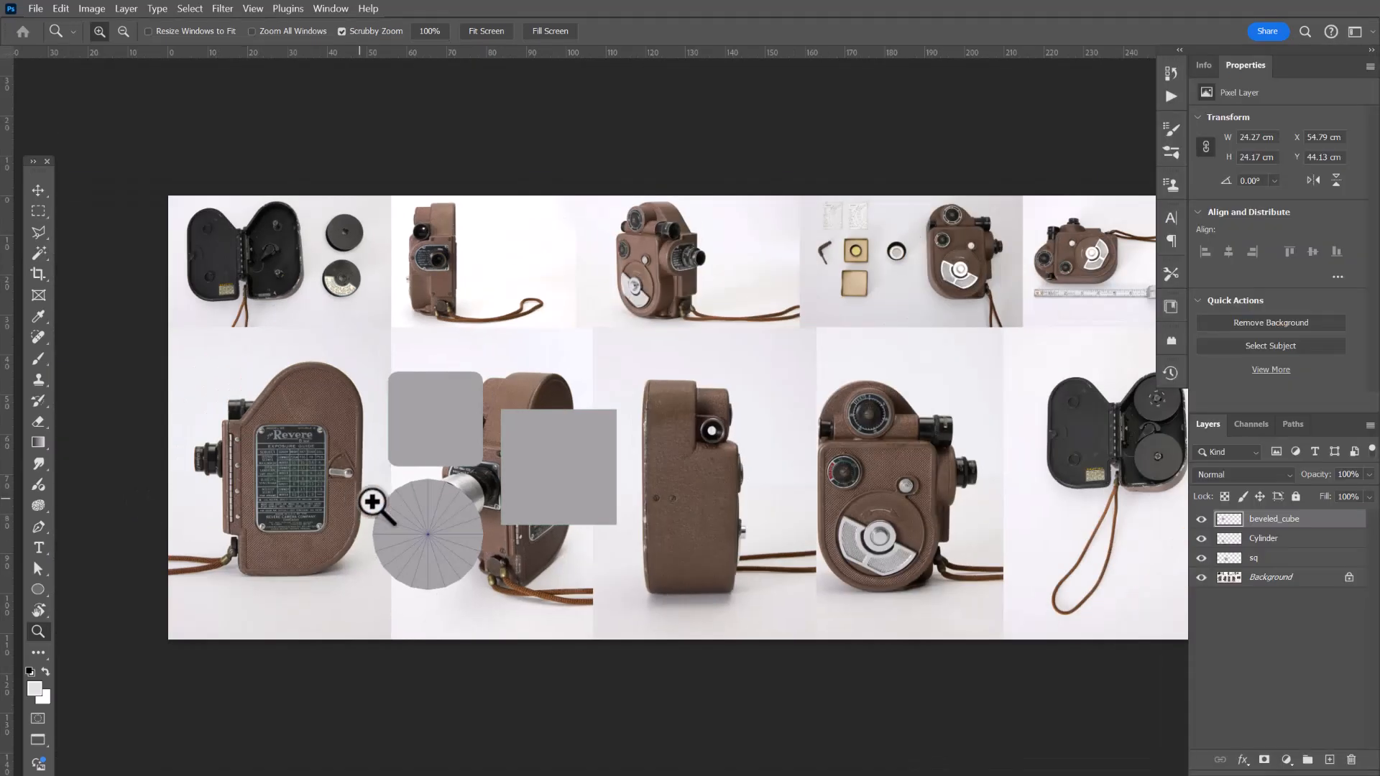
Move the Cylinder layer's disc over the camera's side body and set its opacity to 76%.
left_click(296, 471)
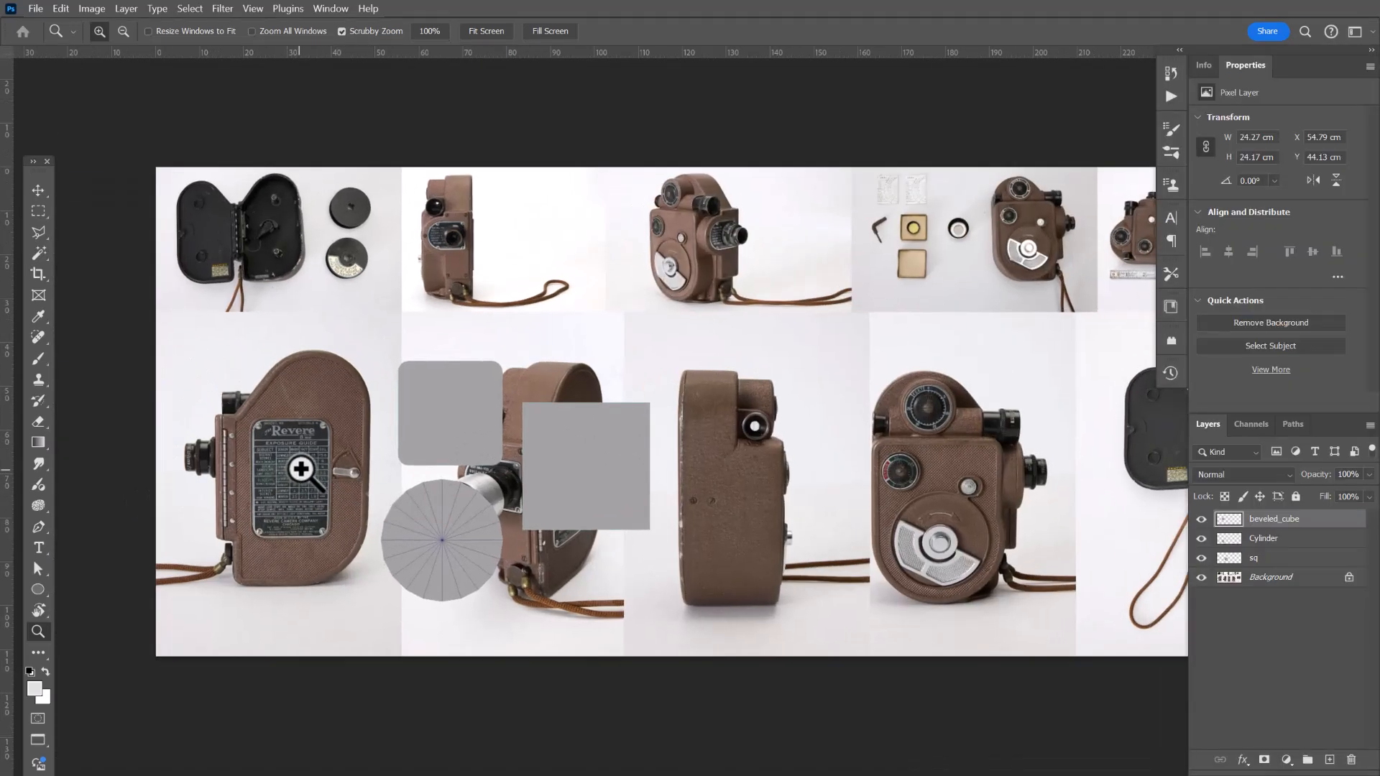
left_click_drag(374, 493, 571, 463)
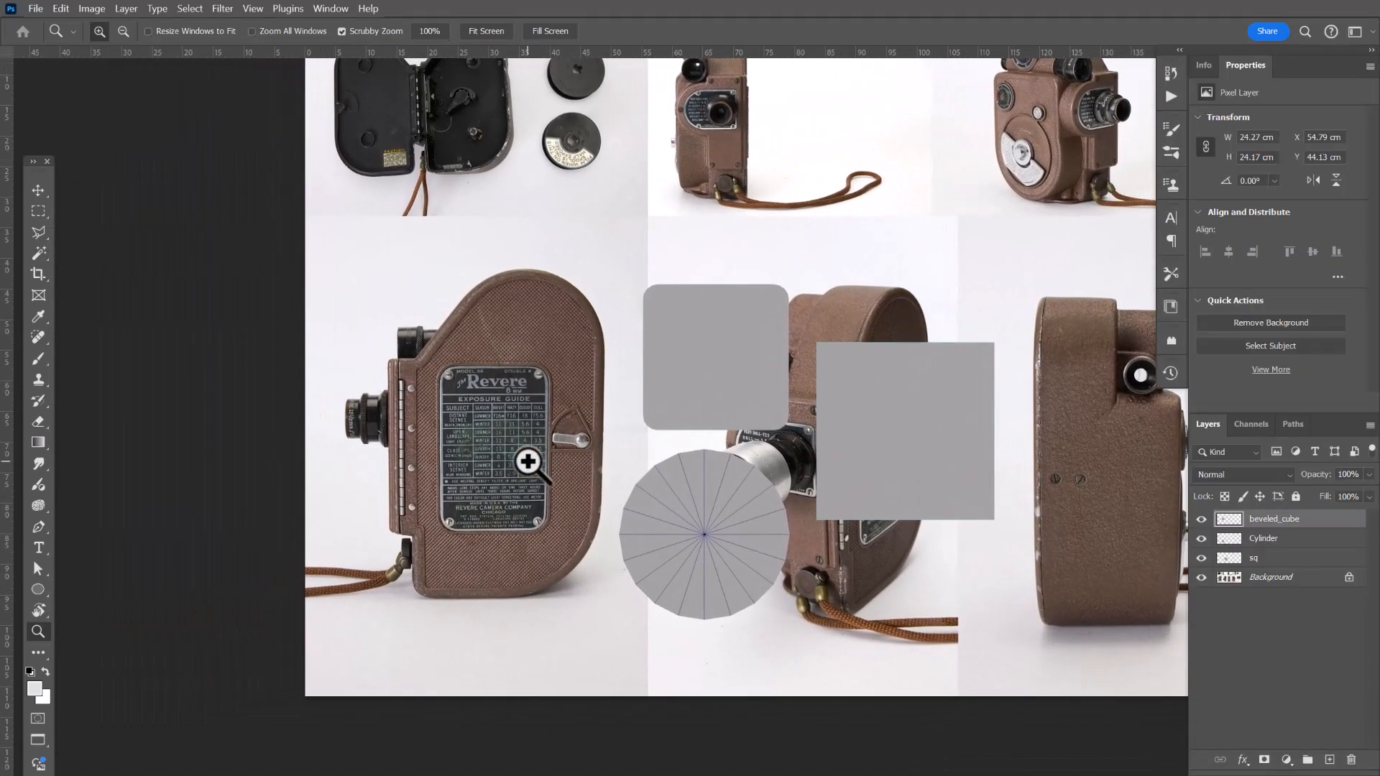
left_click(546, 457)
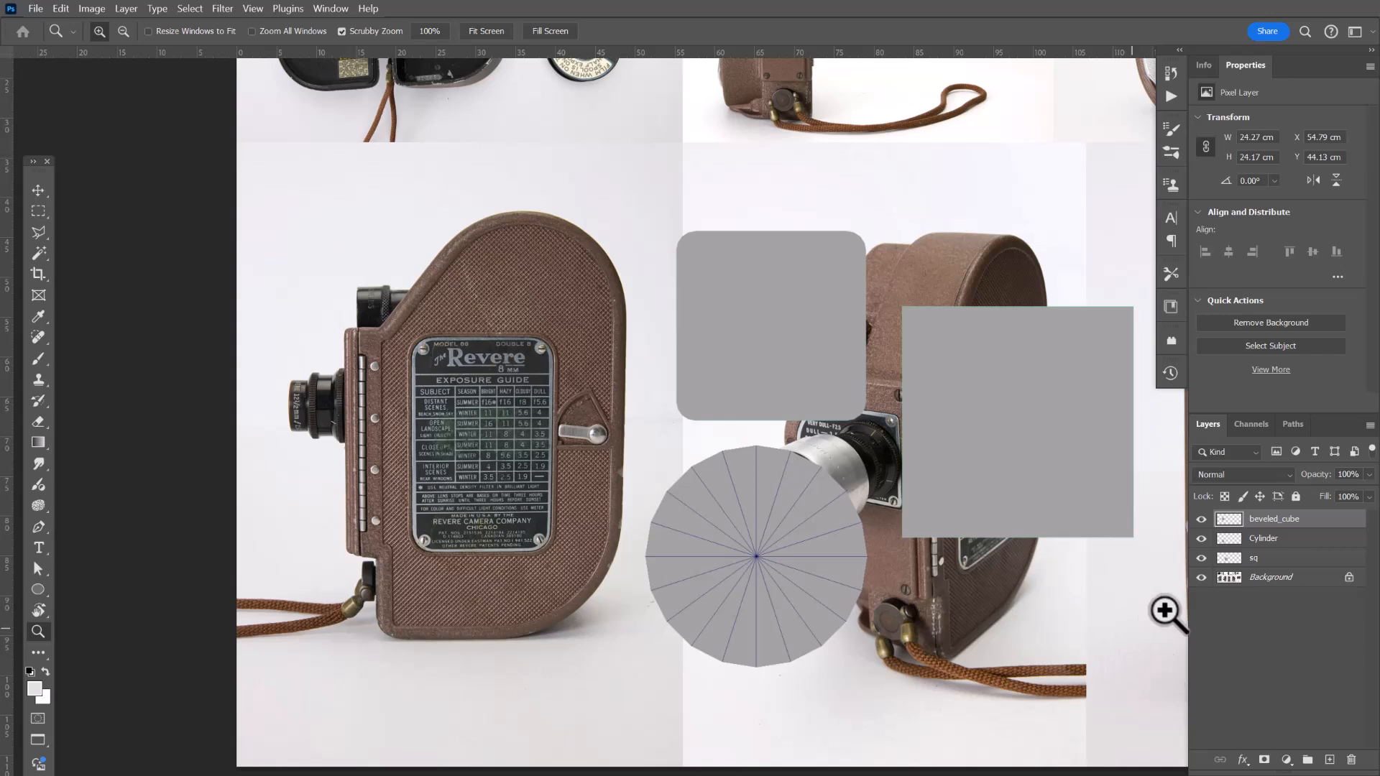
left_click(1305, 539)
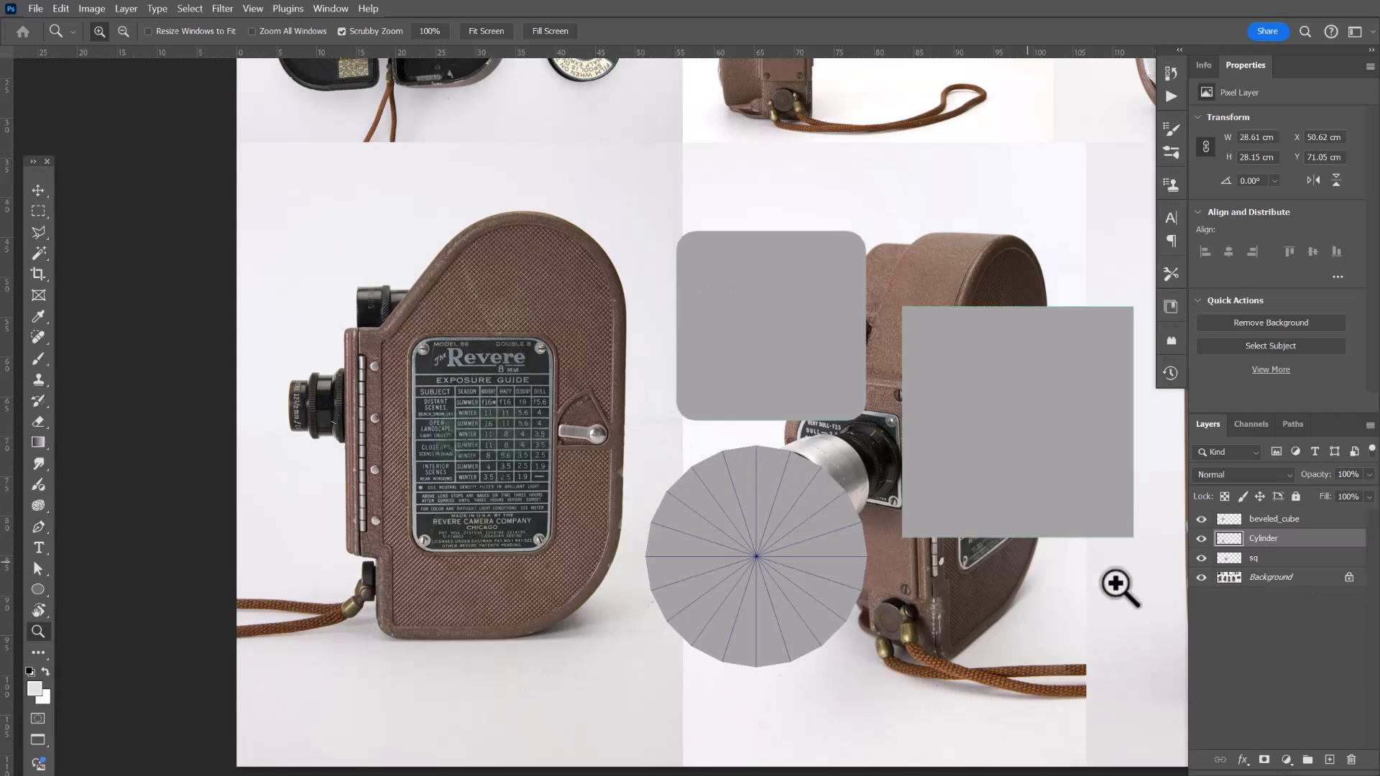
left_click_drag(1020, 487, 1085, 484)
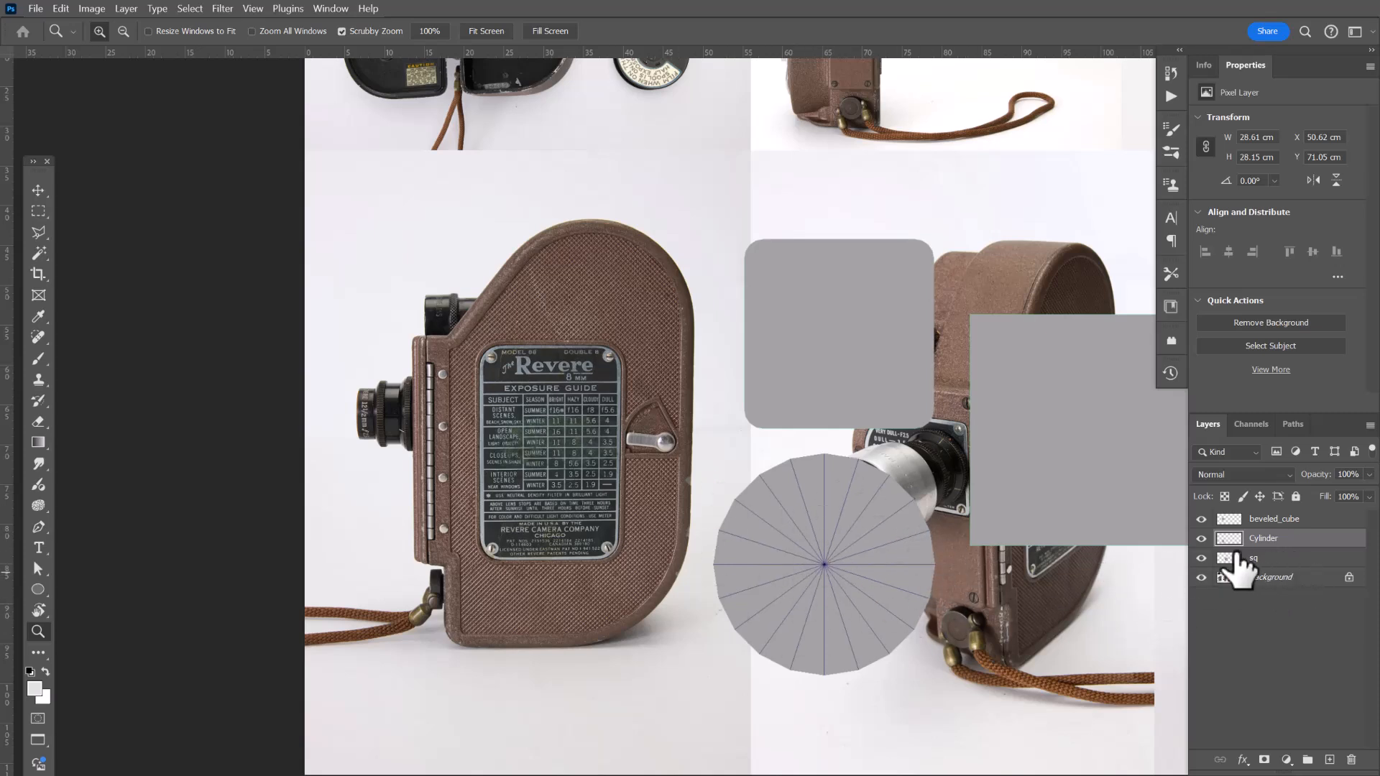
key("v")
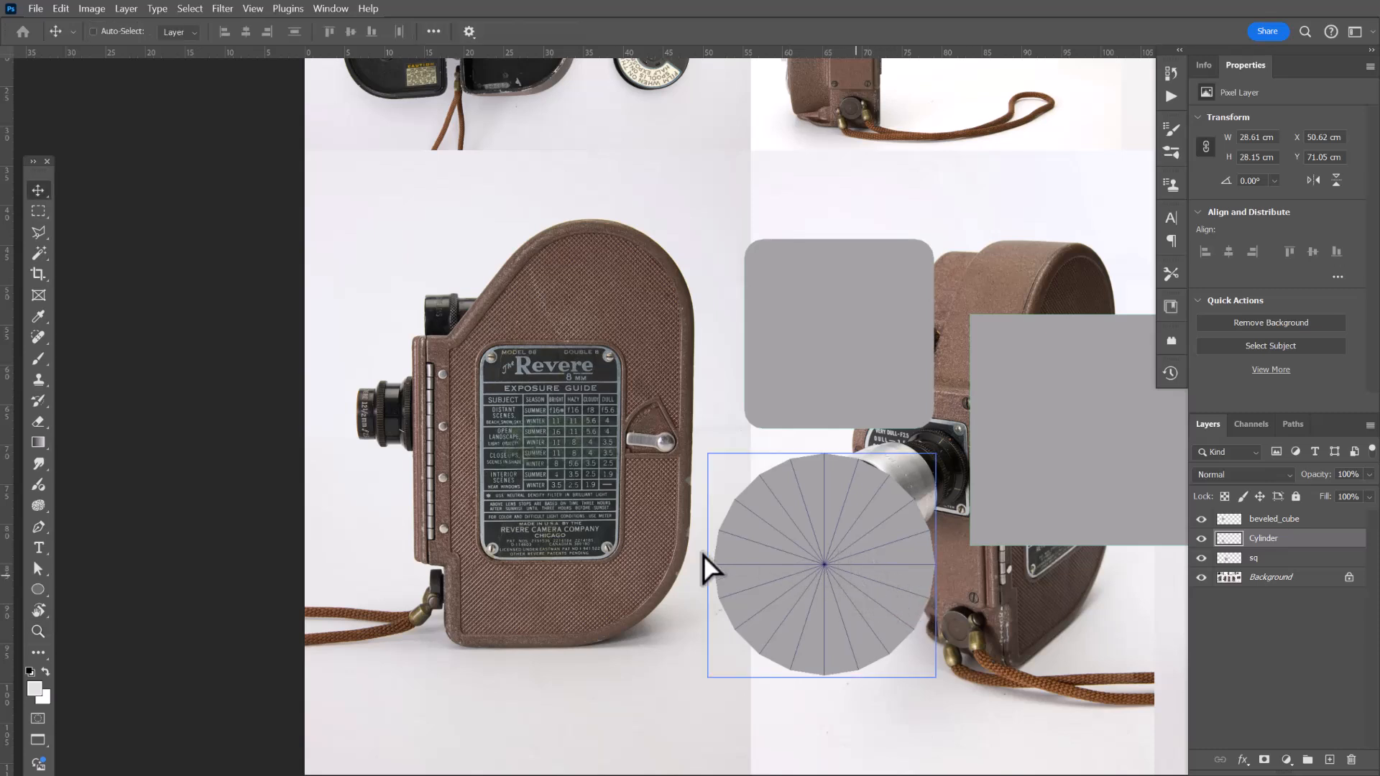
left_click_drag(857, 583, 607, 550)
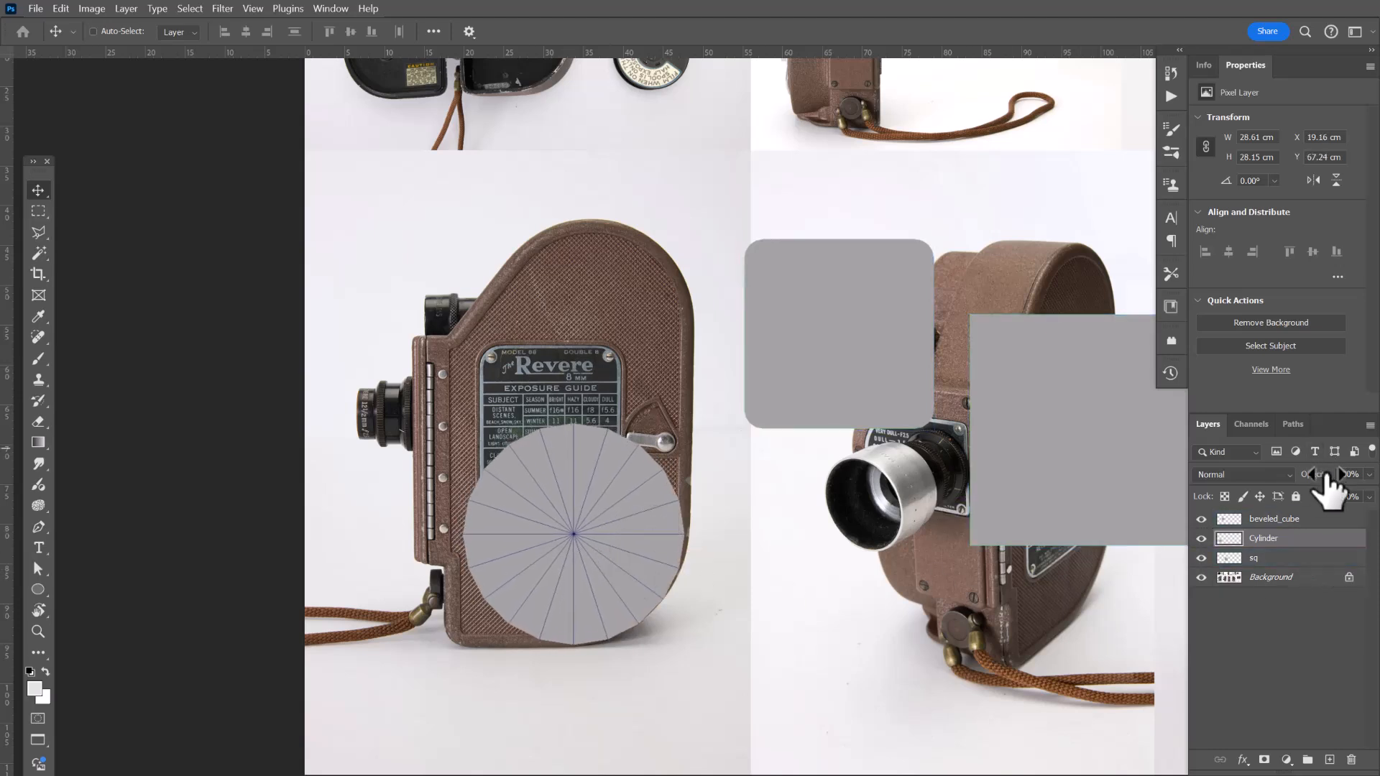
left_click_drag(1327, 478, 1307, 475)
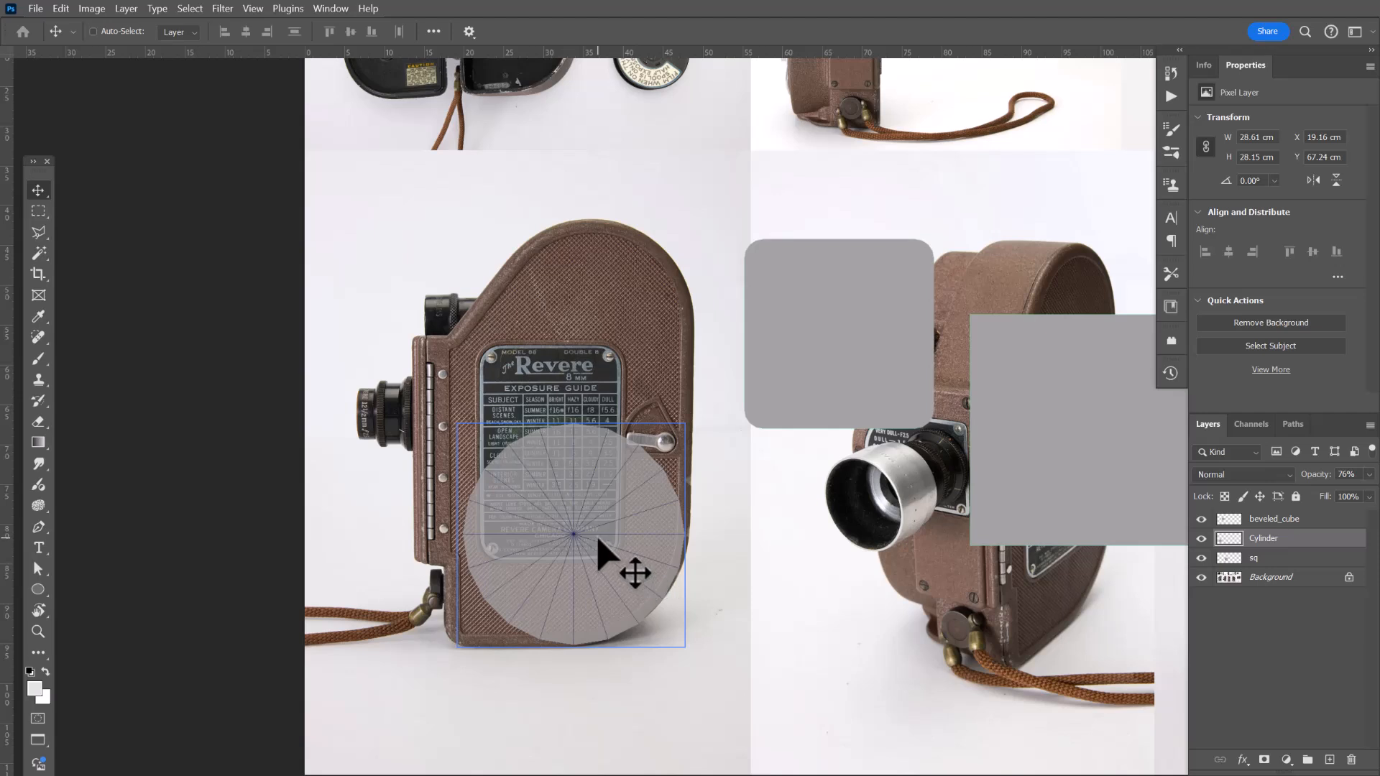
Duplicate the cylinder to the lower right and move the copy below the sq layer.
left_click_drag(599, 540, 818, 669)
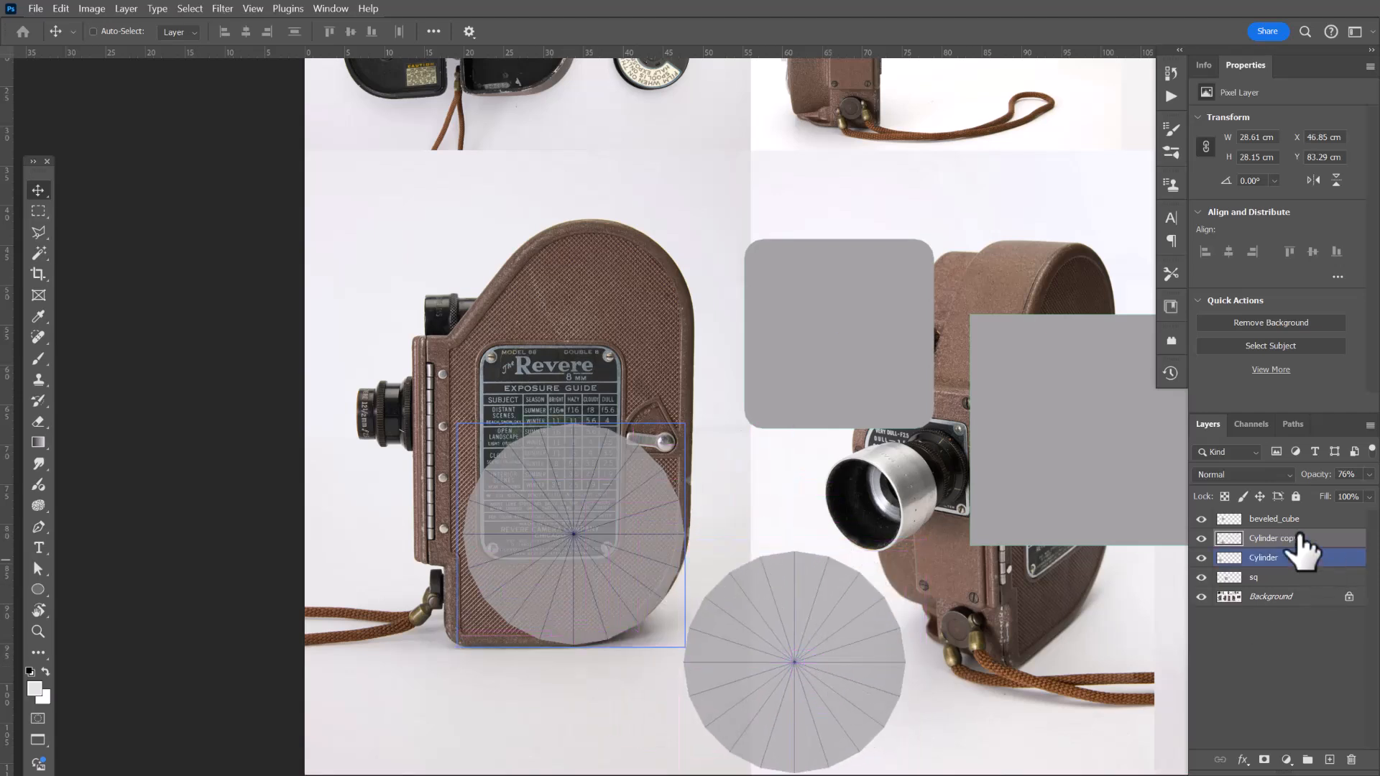
left_click_drag(1300, 538, 1291, 572)
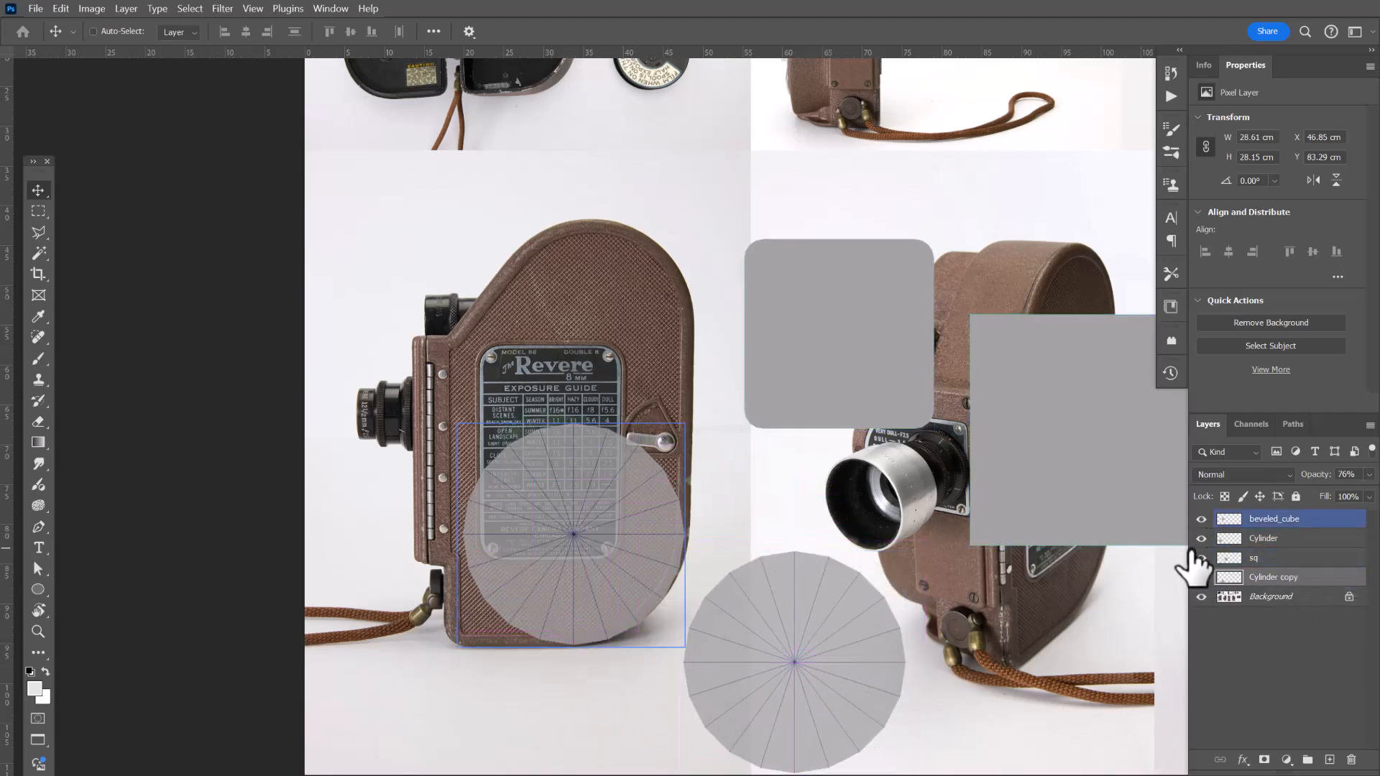
left_click(1269, 539)
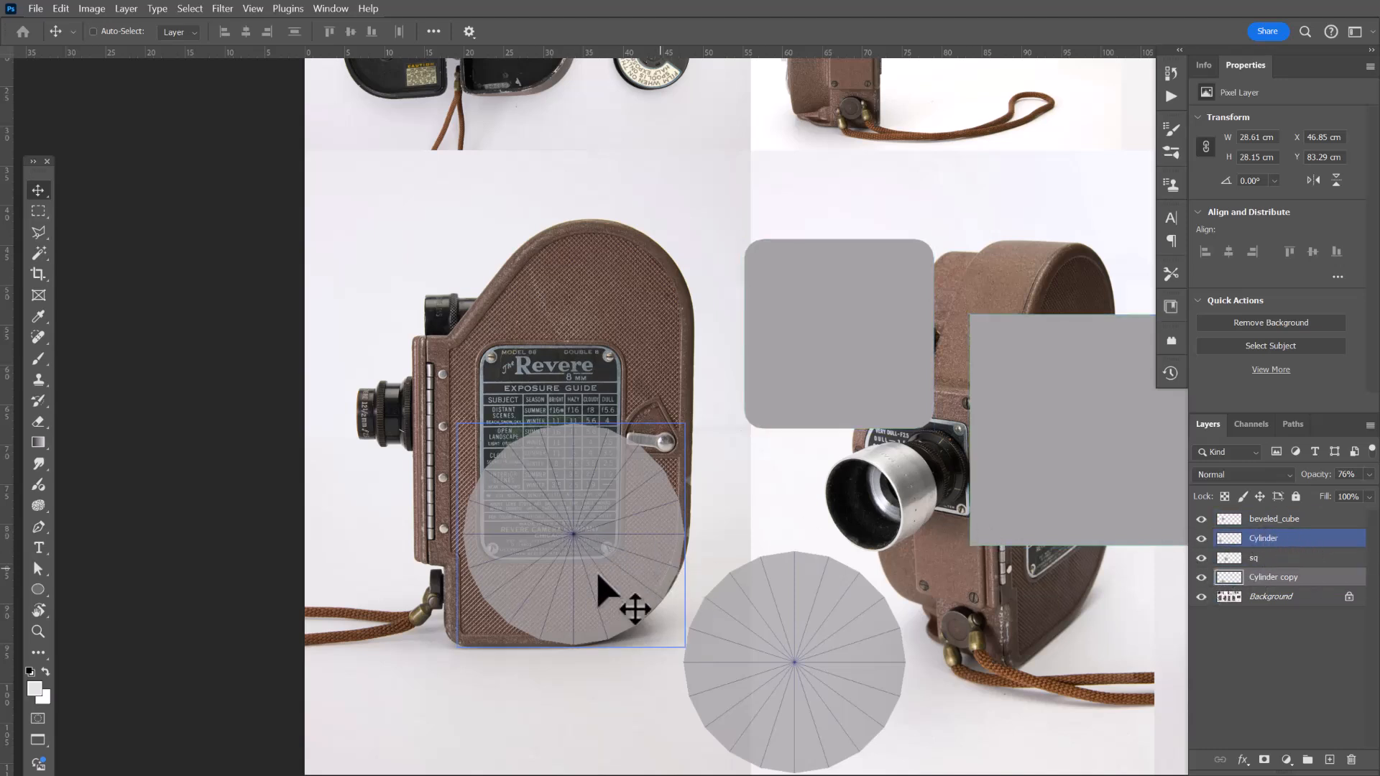
key("ctrl")
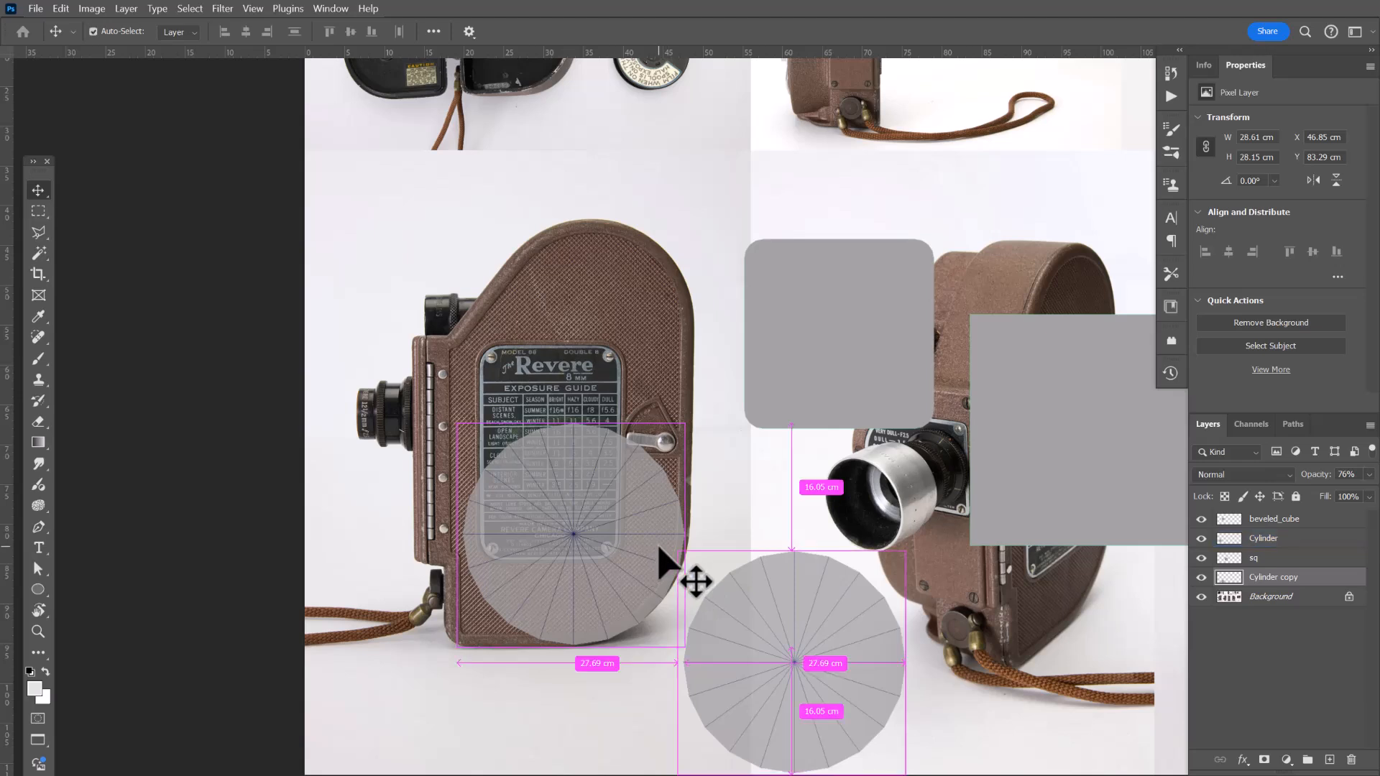
key("ctrl+t")
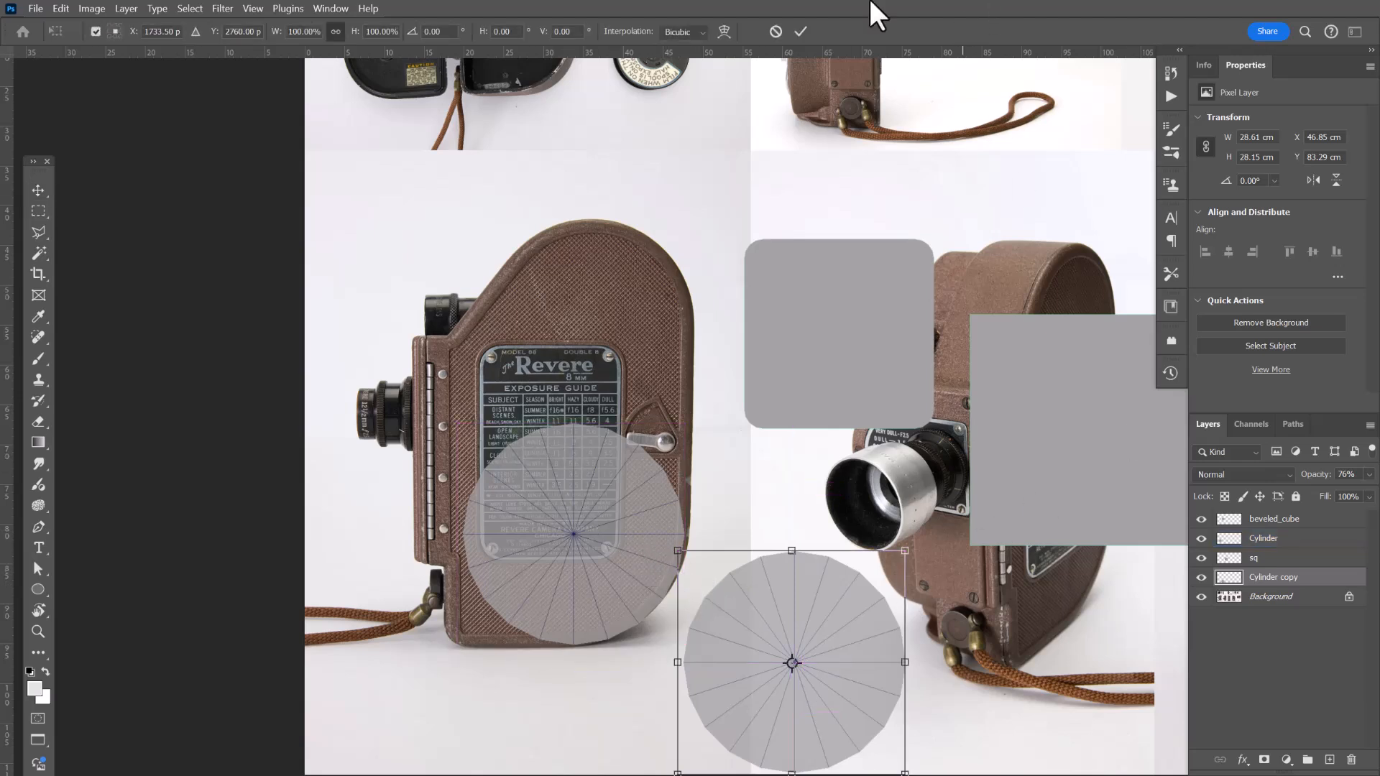
left_click(775, 31)
Scale the original Cylinder layer up to about 111% and reposition it over the camera's side body.
left_click(1307, 541)
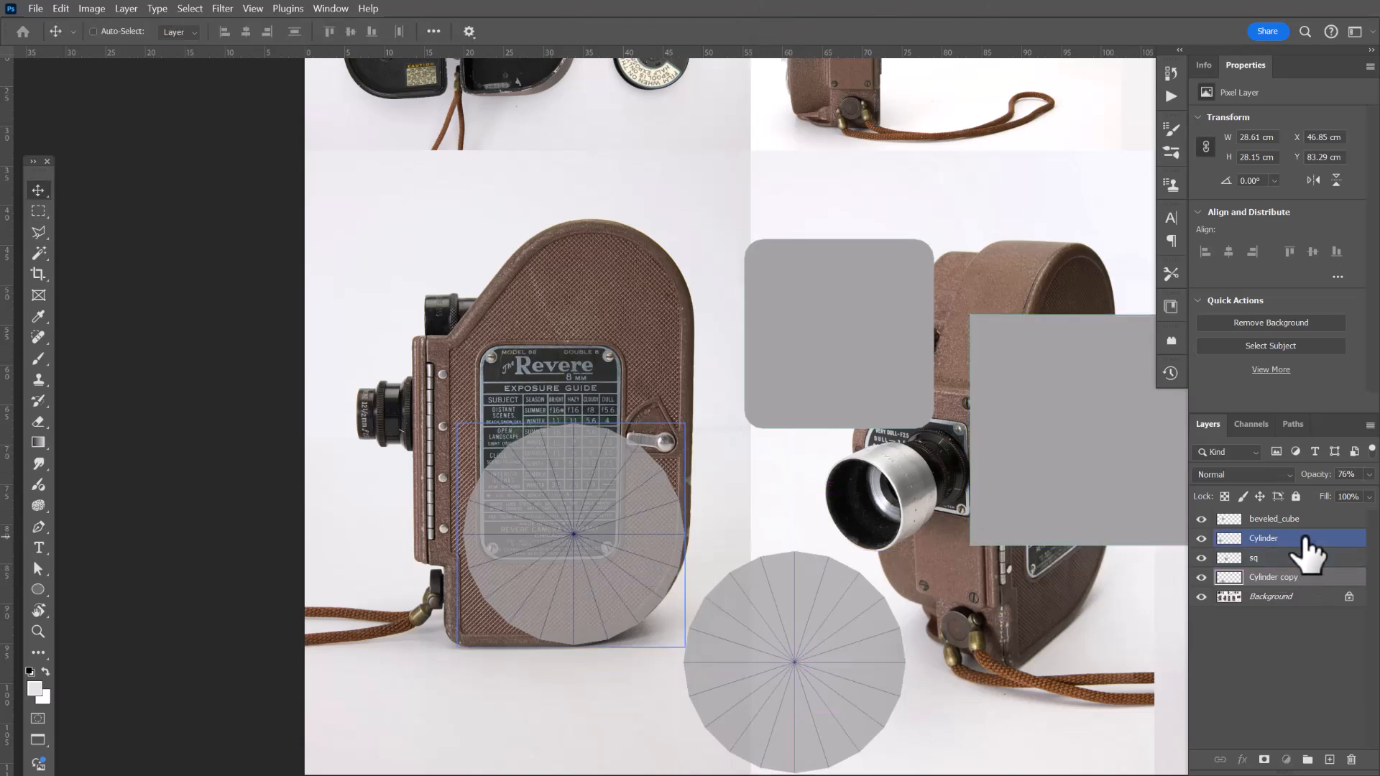
key("ctrl+t")
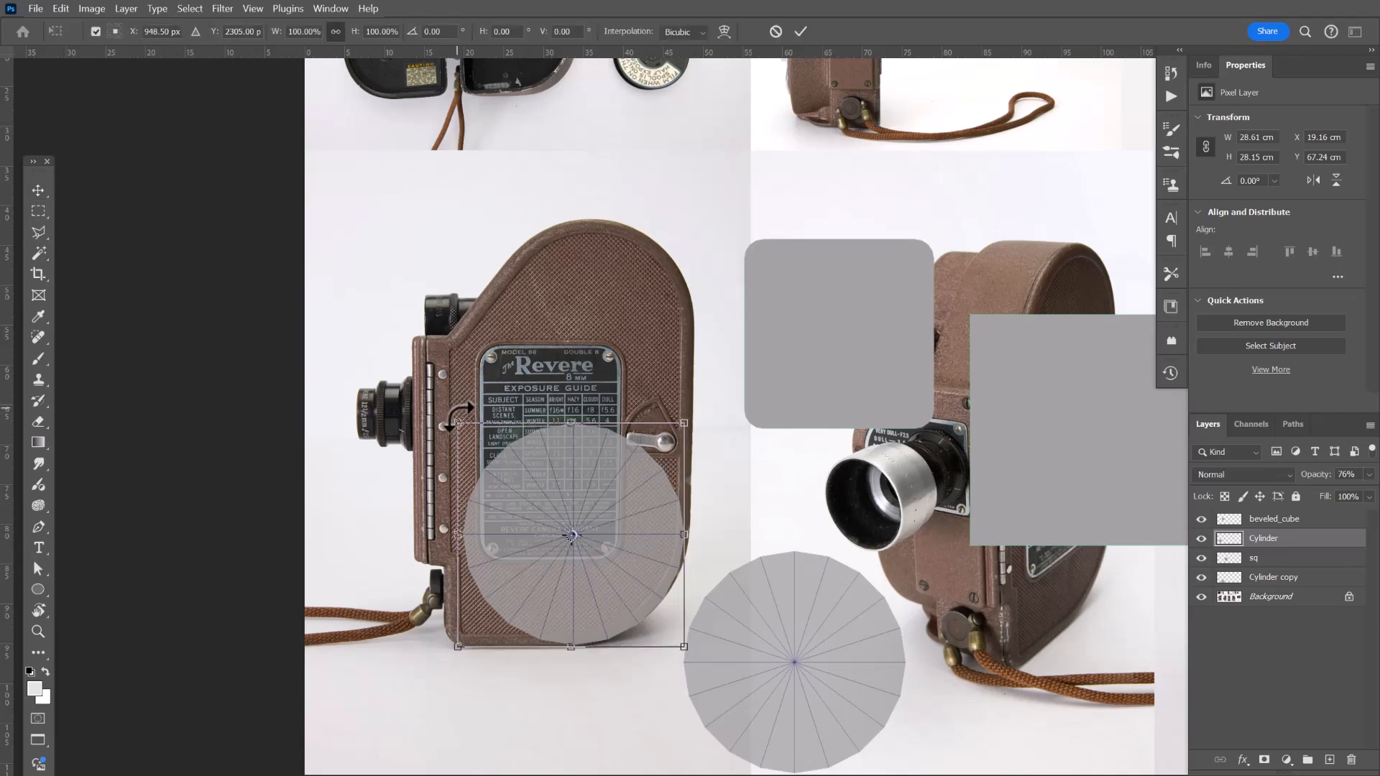
left_click_drag(458, 425, 445, 411)
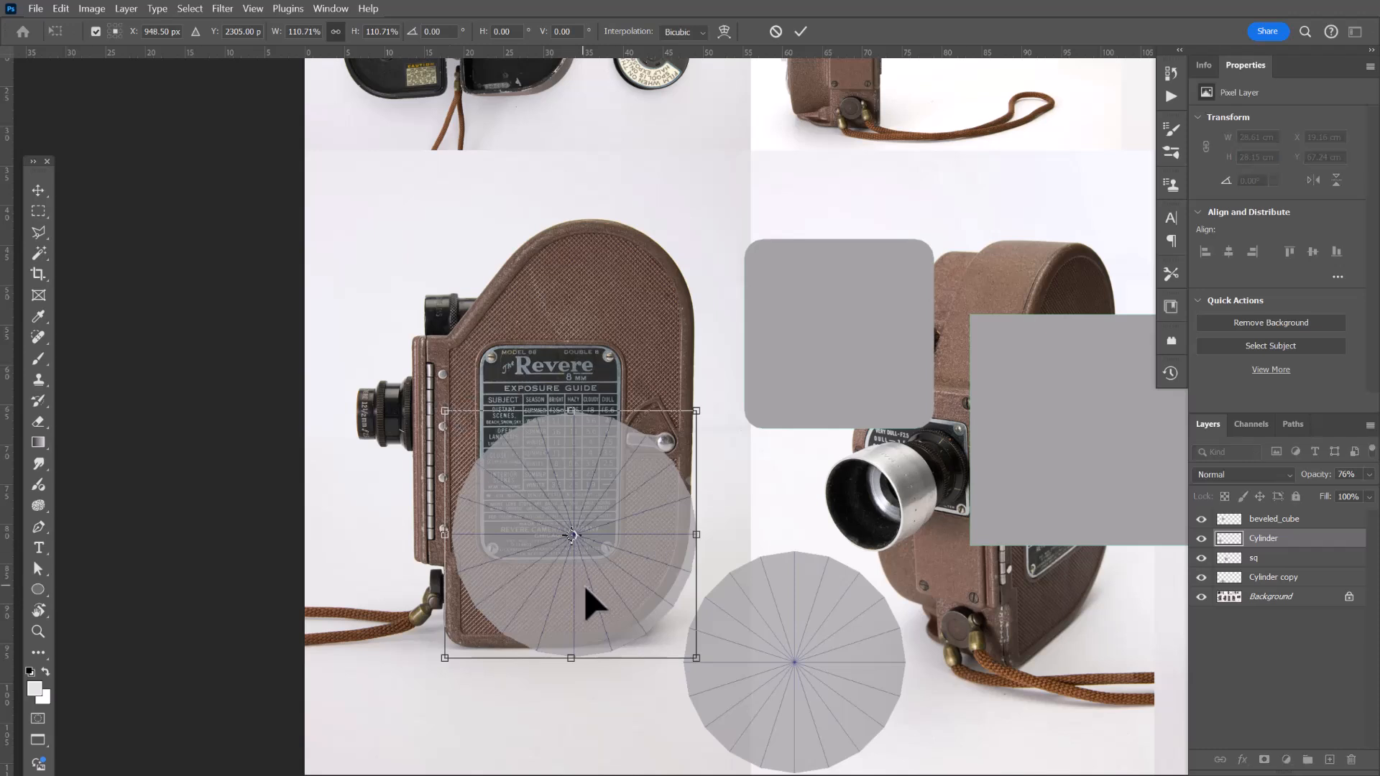
left_click_drag(585, 601, 620, 584)
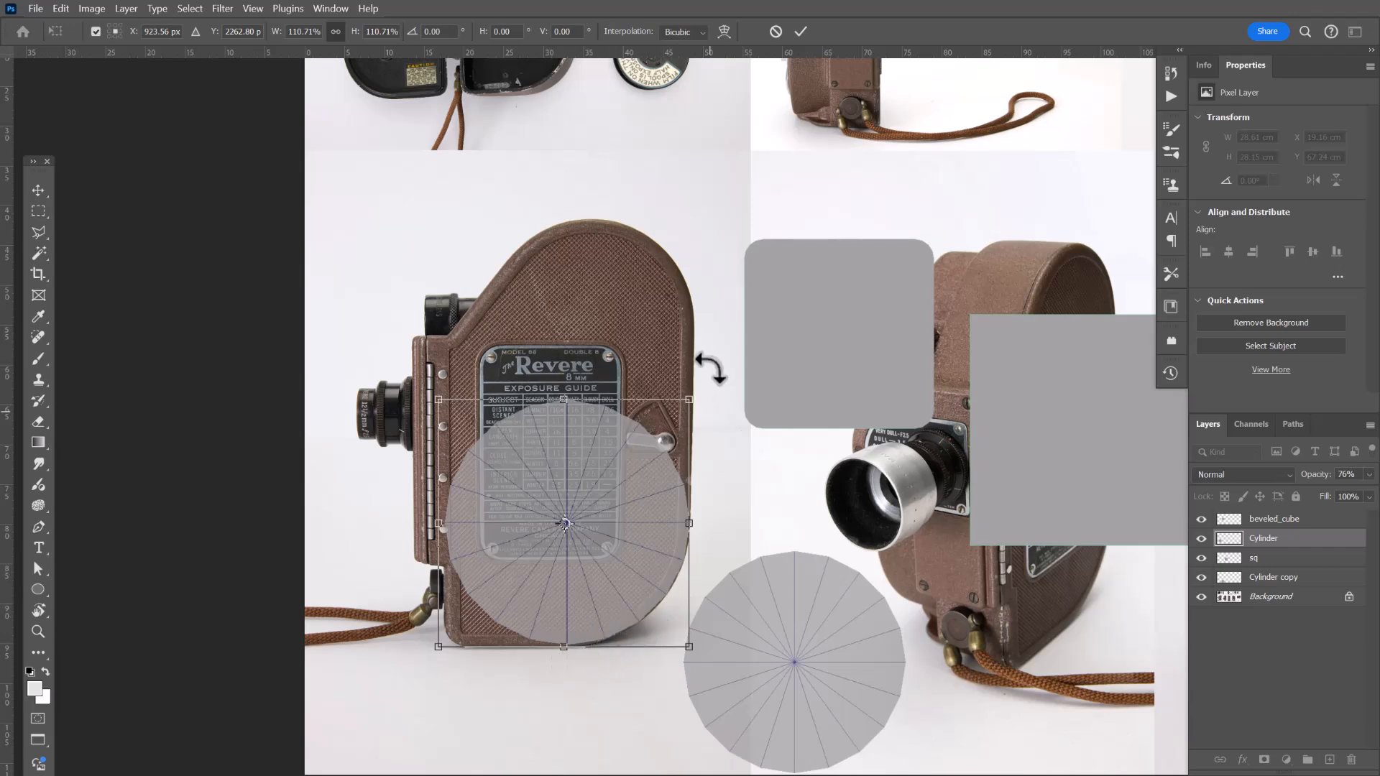
left_click_drag(654, 577, 656, 582)
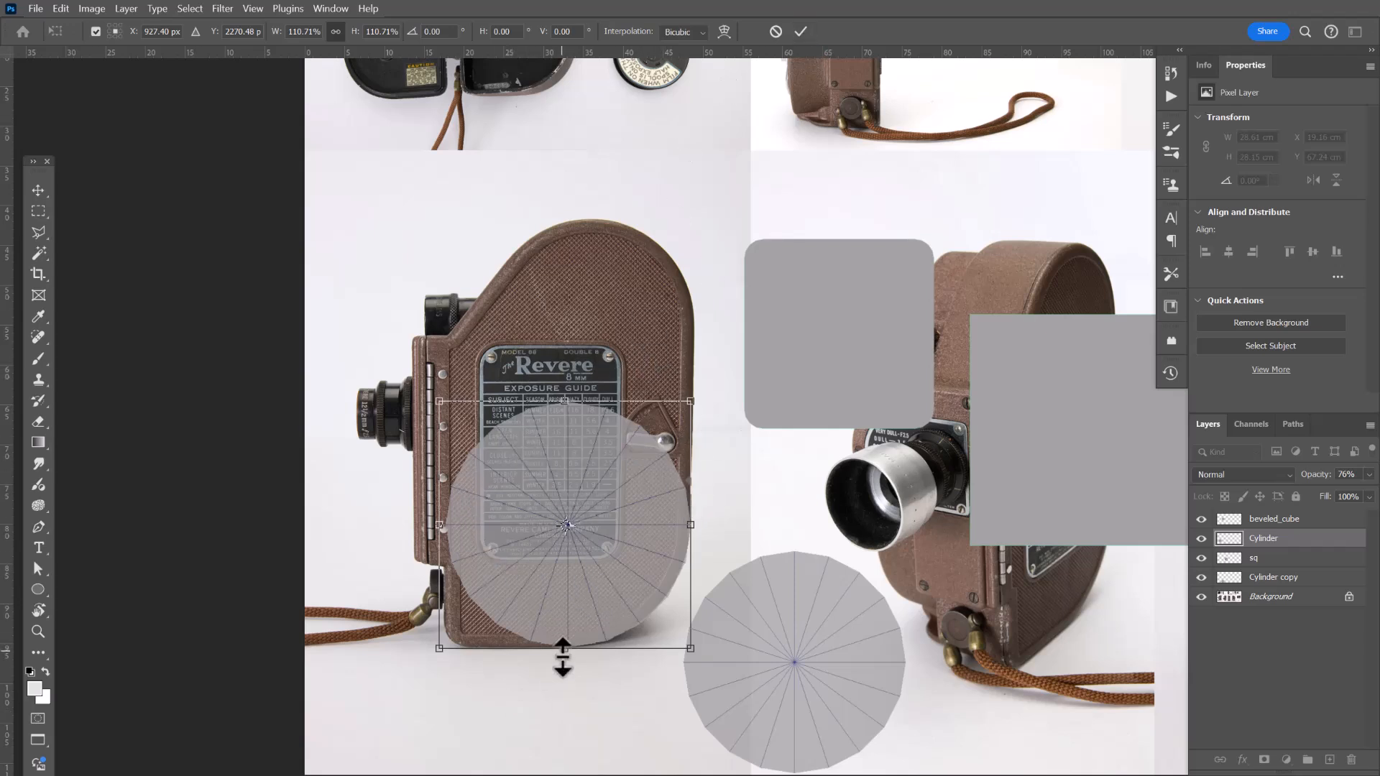
left_click(802, 31)
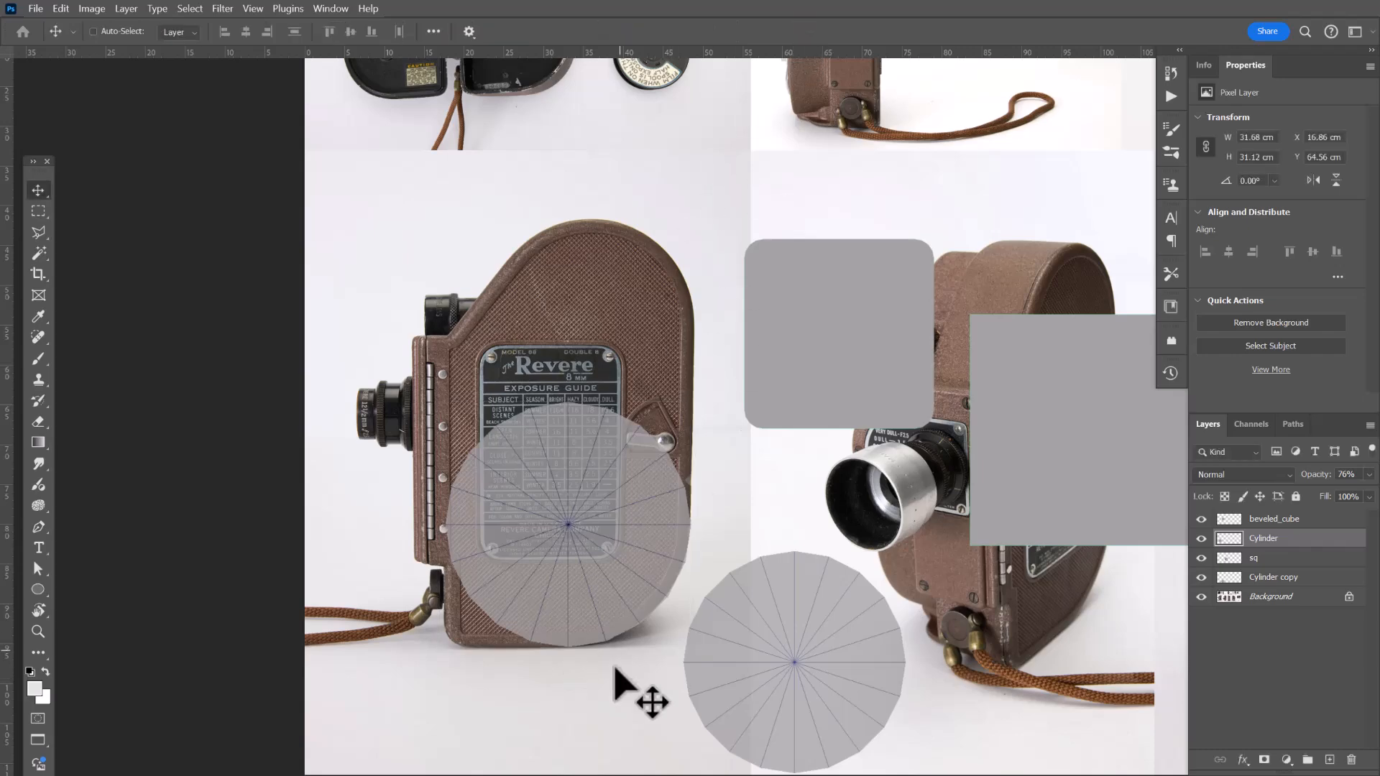
Duplicate the Cylinder copy layer and place the new copy over the camera's upper rounded section.
key("z")
left_click_drag(561, 668, 632, 619)
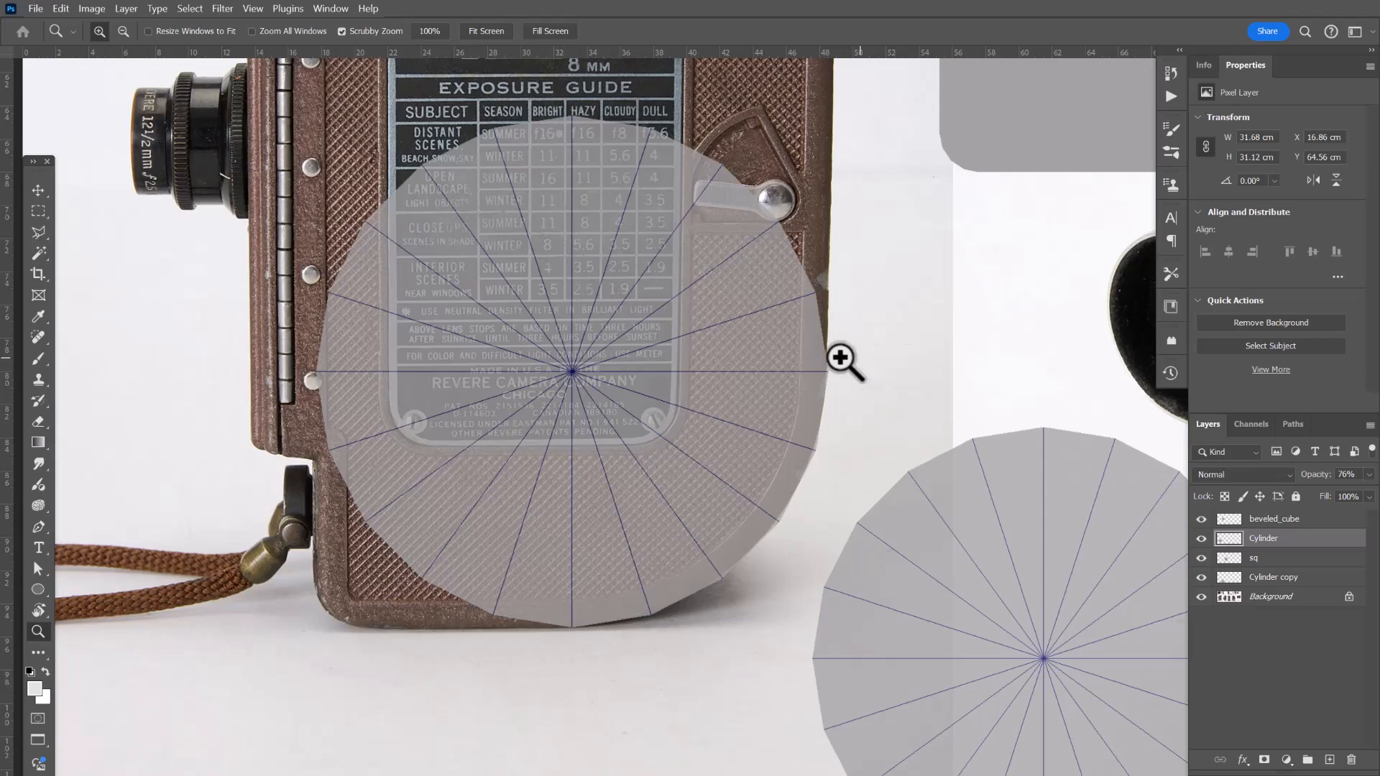
left_click_drag(697, 329, 682, 364)
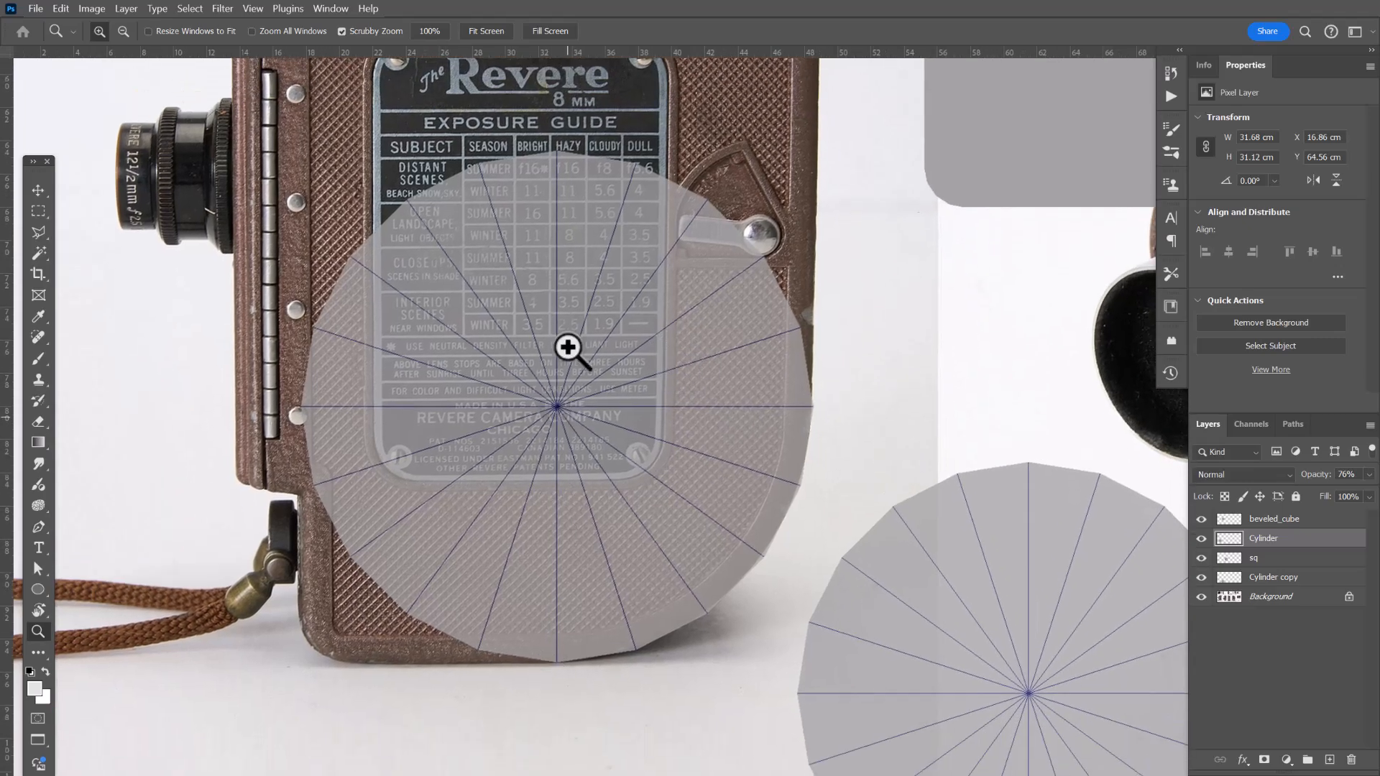
left_click_drag(568, 347, 585, 581)
left_click_drag(643, 538, 616, 529)
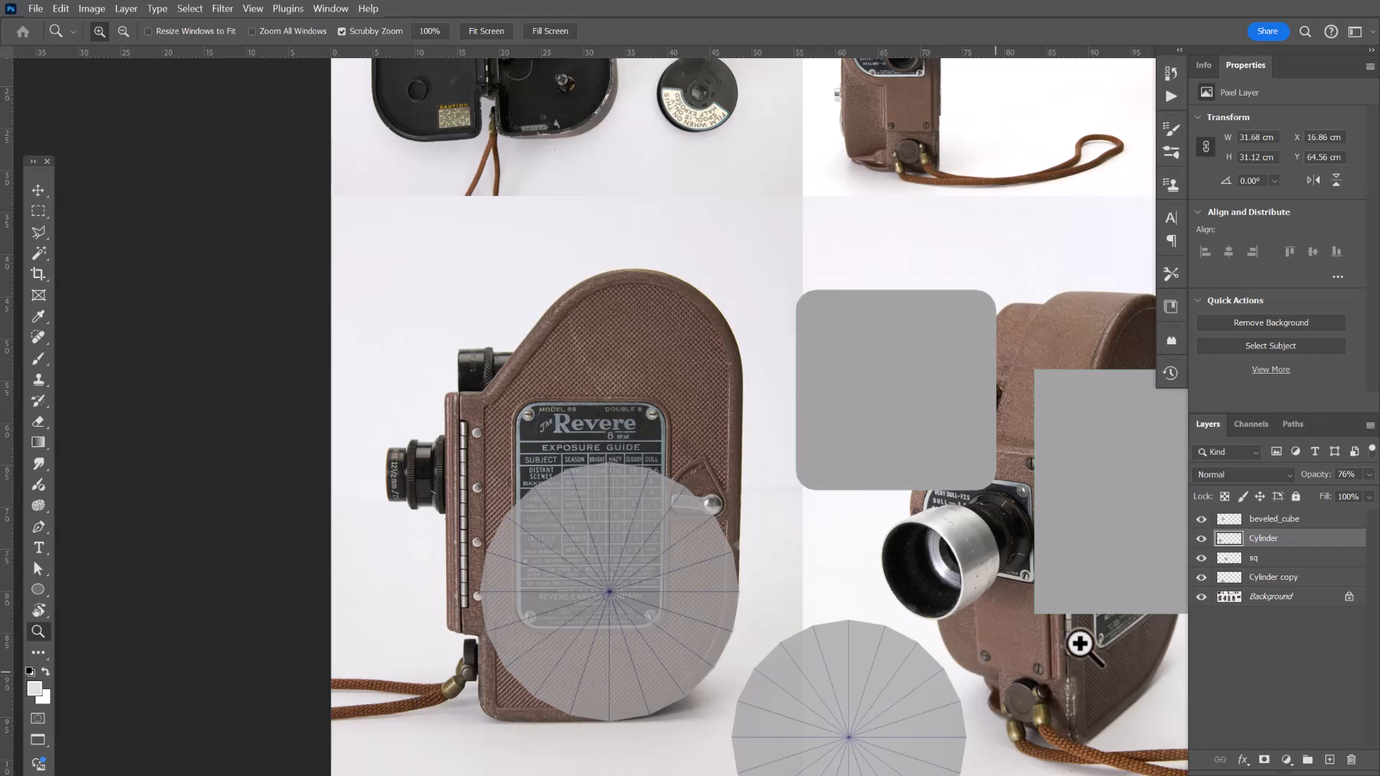
left_click(1307, 579)
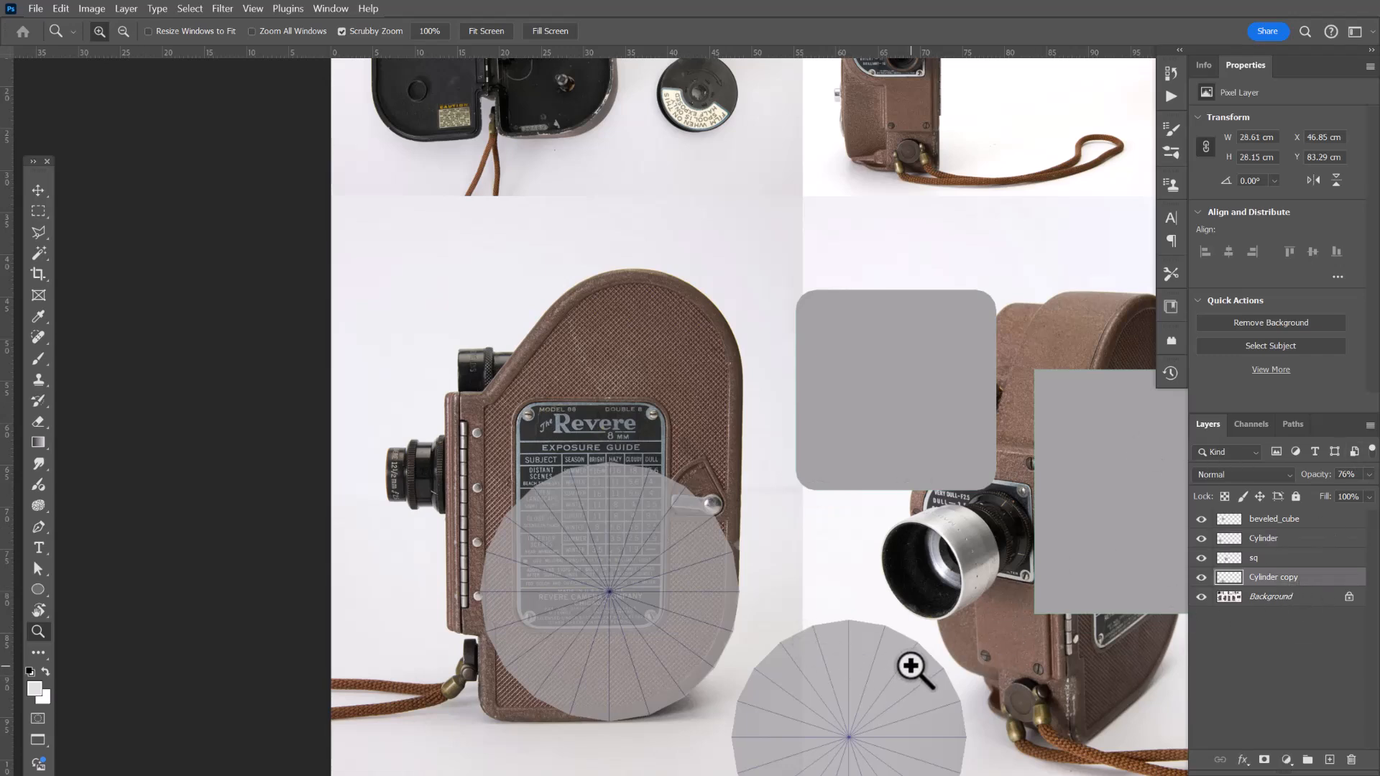
key("v")
left_click_drag(915, 715, 667, 367)
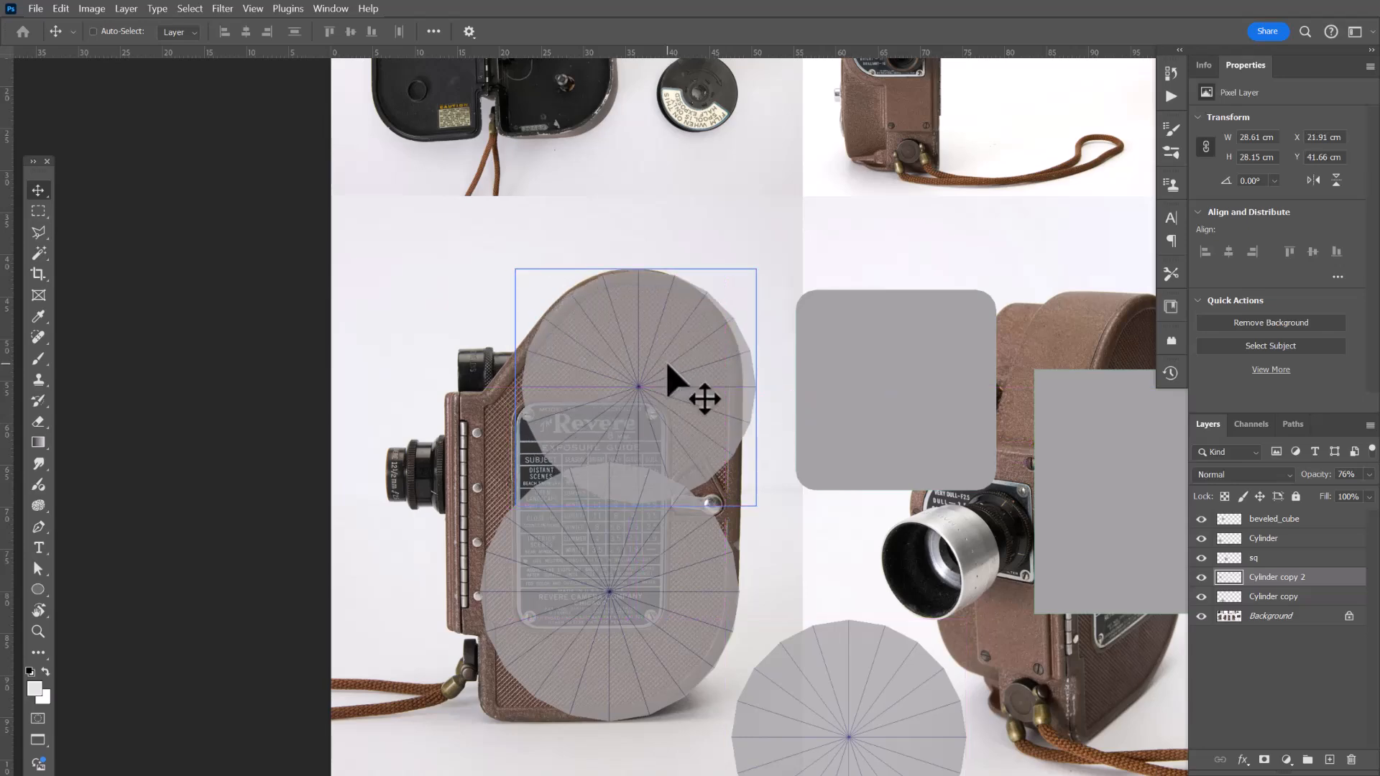
Scale the upper cylinder copy to about 97% and nudge it slightly right to fit the camera's top curve.
key("z")
left_click(650, 320)
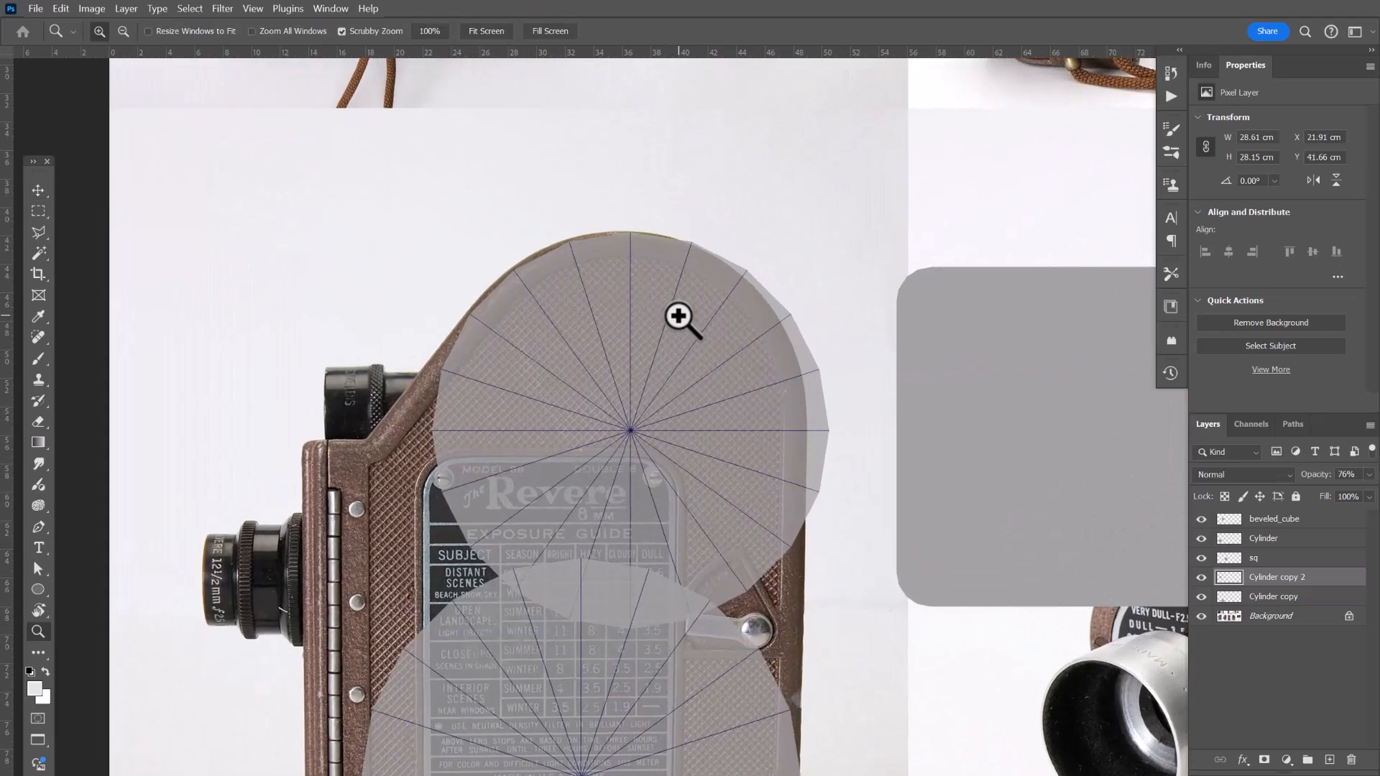
key("v")
left_click_drag(683, 374, 681, 368)
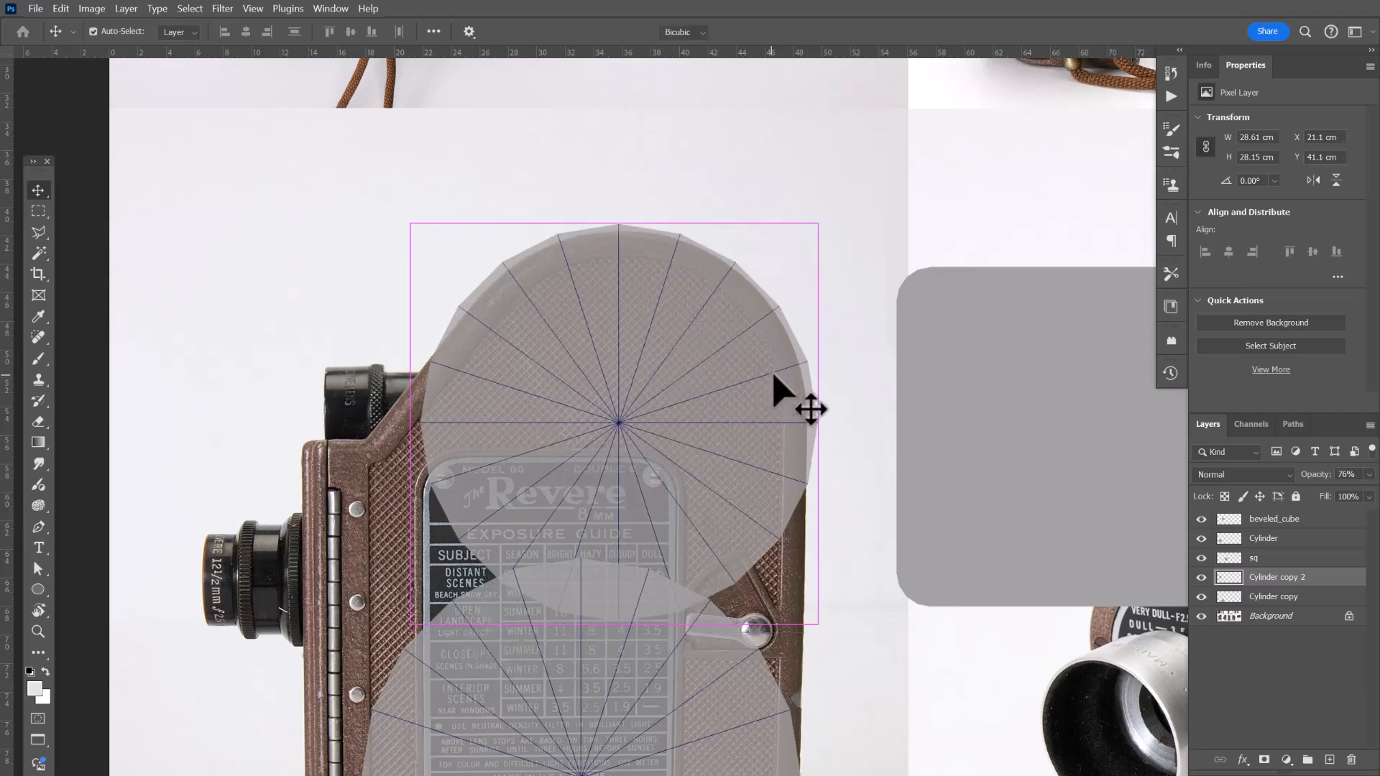
key("ctrl+t")
left_click_drag(817, 625, 811, 618)
left_click_drag(726, 516, 724, 510)
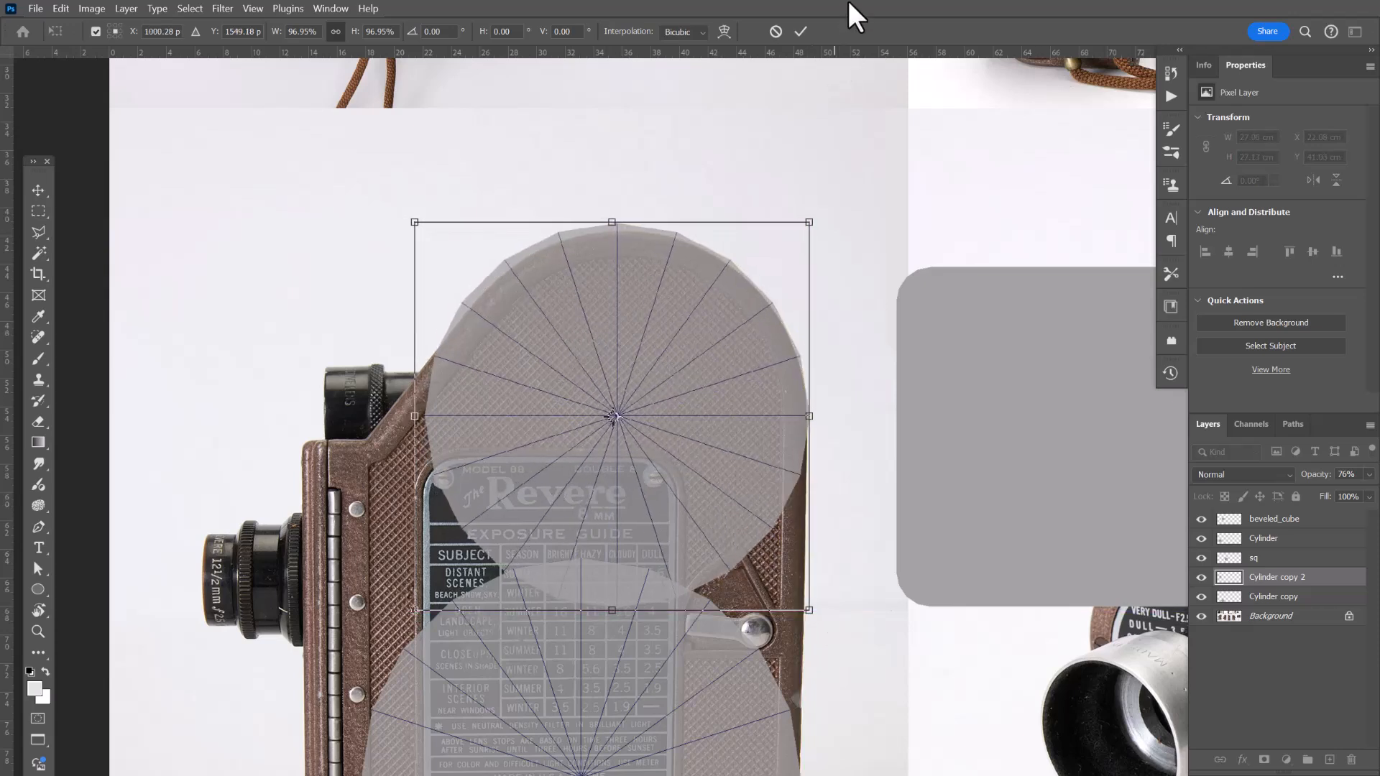
left_click(802, 30)
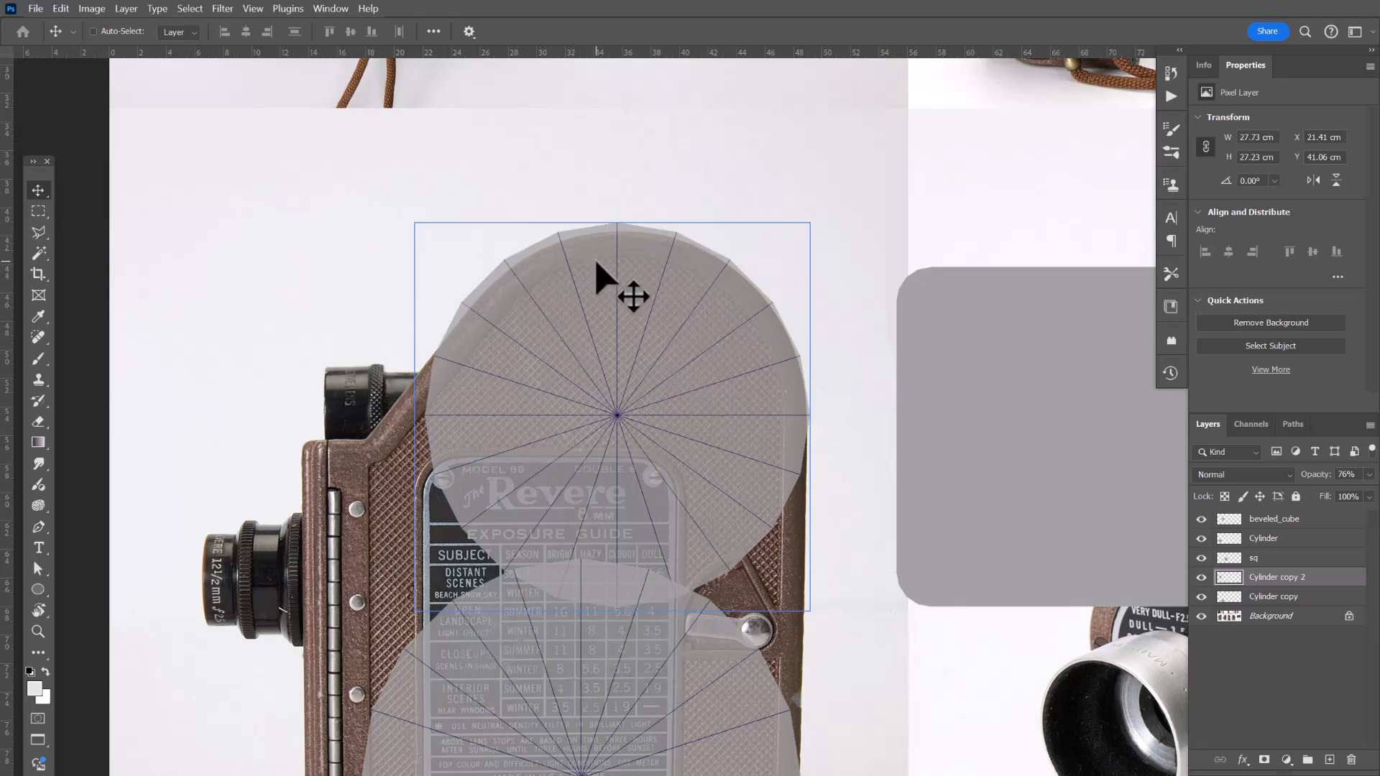
key("Right")
key("Right")
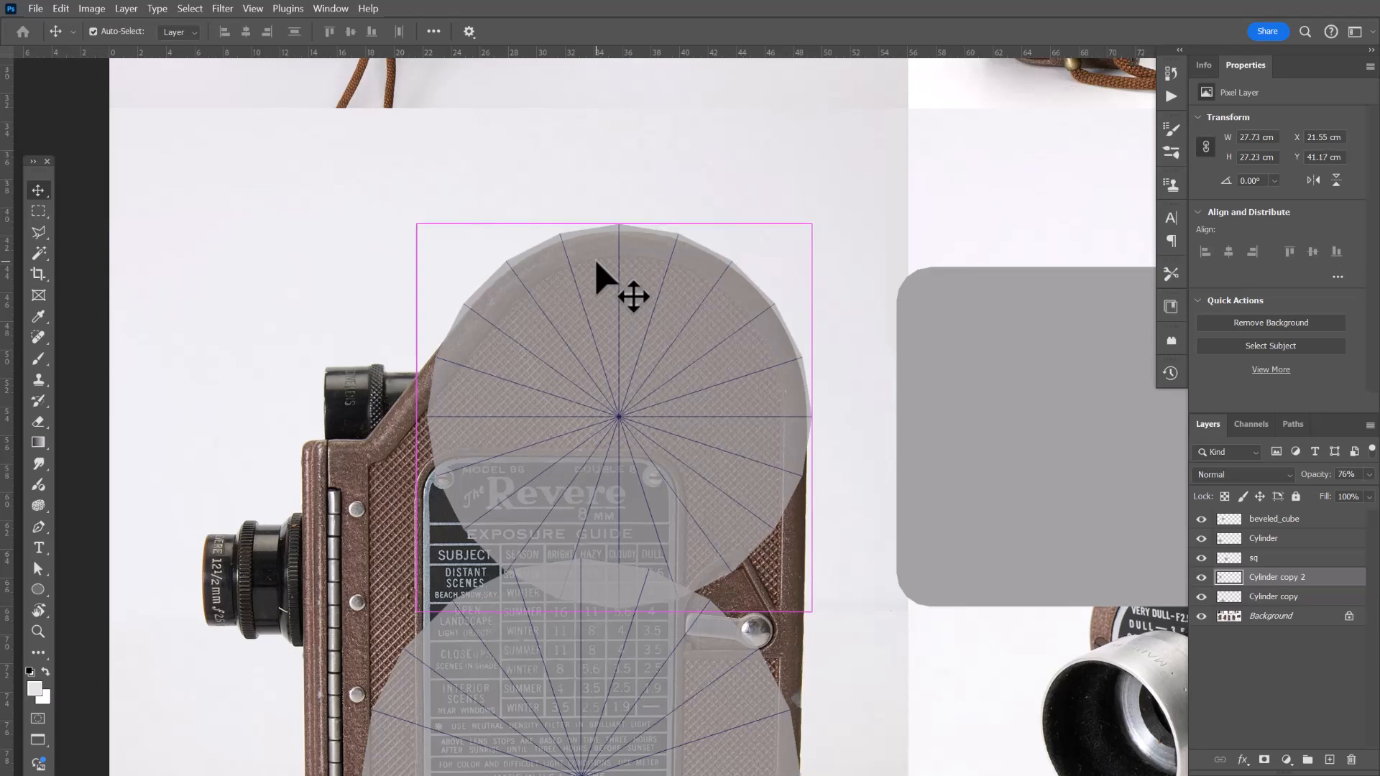
Review how the cylinder overlays fit the camera body.
key("ctrl")
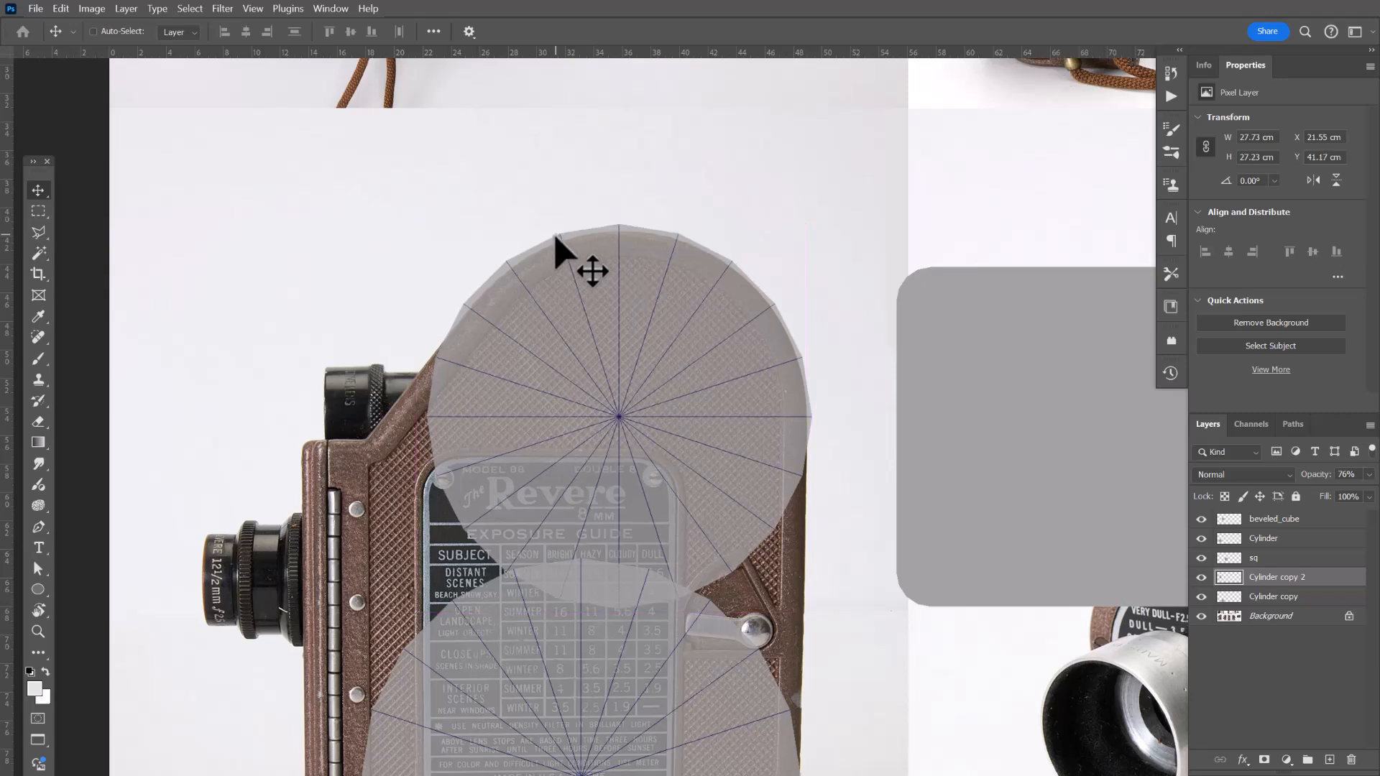
left_click_drag(709, 546, 685, 263)
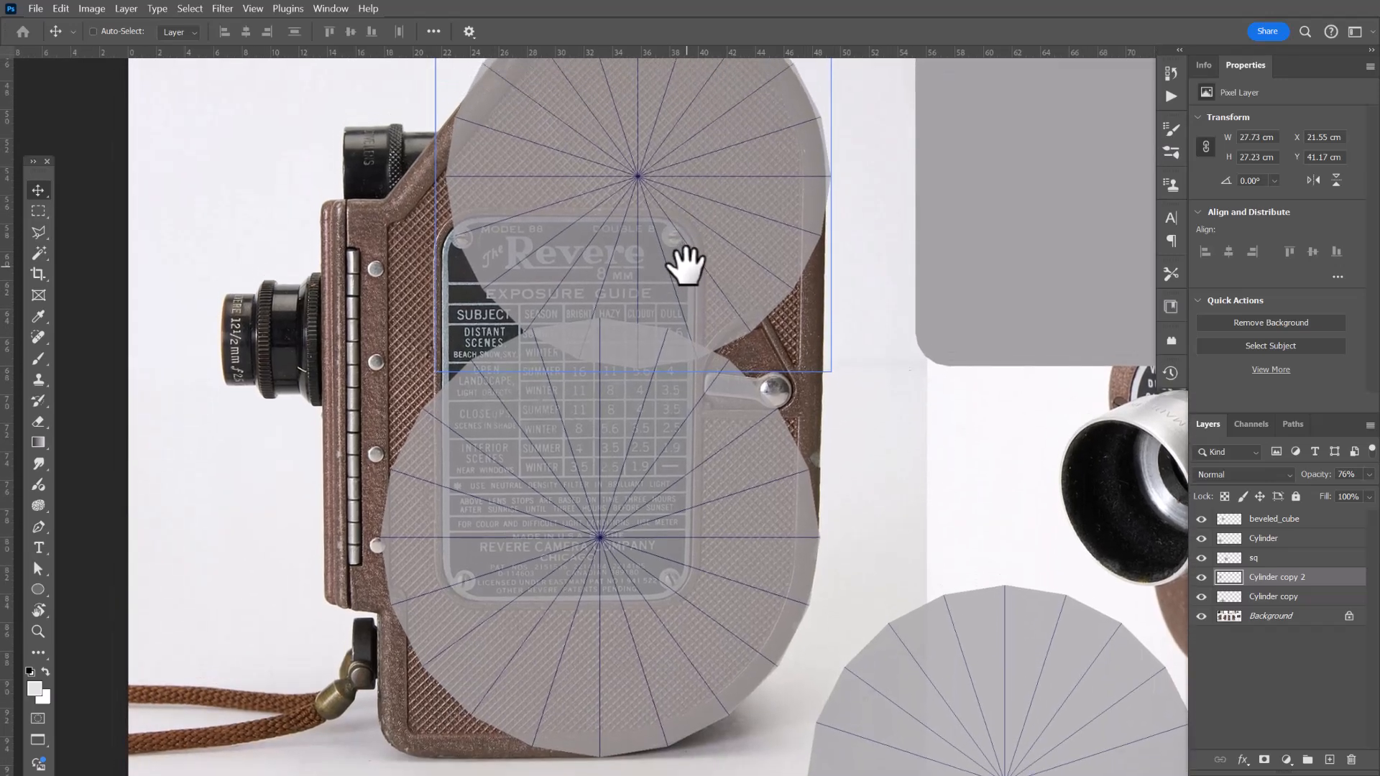
left_click(812, 608, "ctrl")
left_click_drag(690, 381, 699, 606)
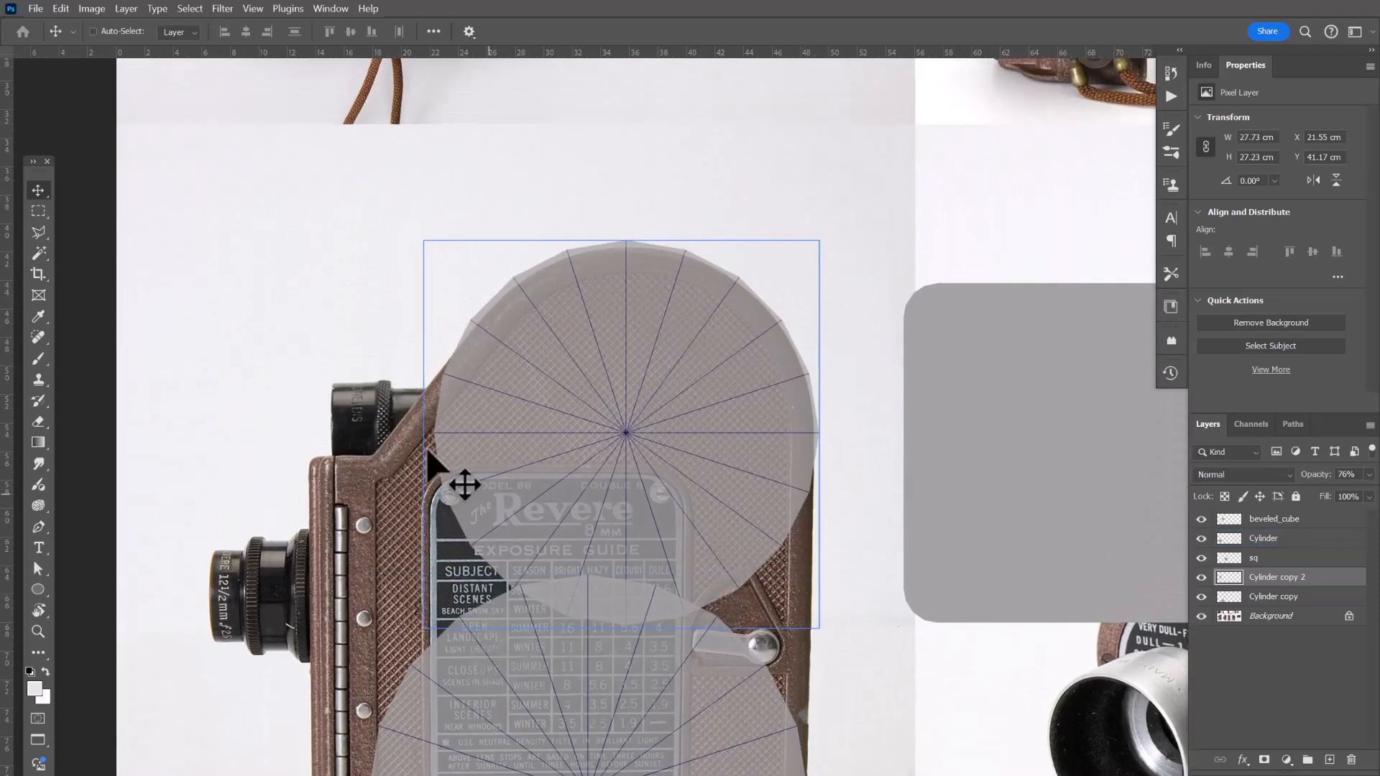
left_click_drag(607, 504, 610, 455)
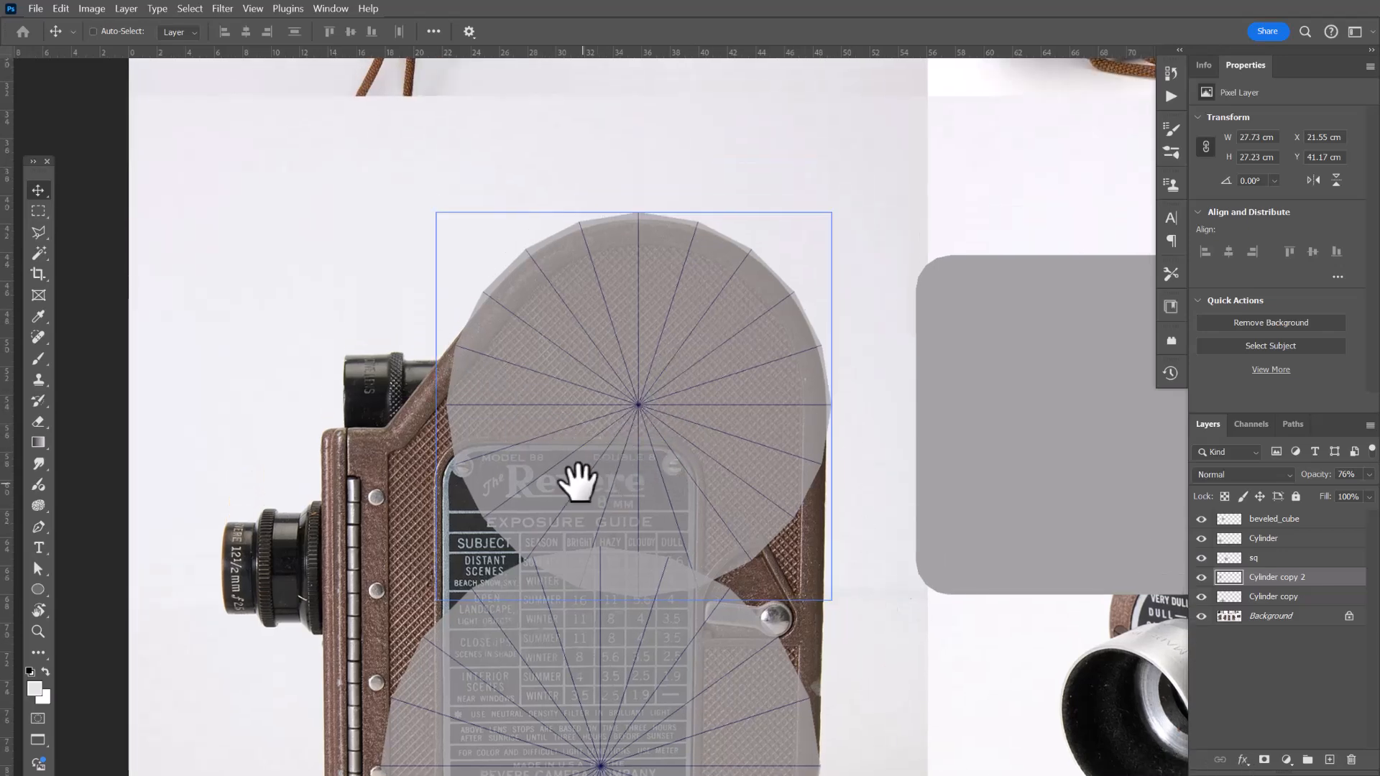
left_click_drag(579, 481, 530, 289)
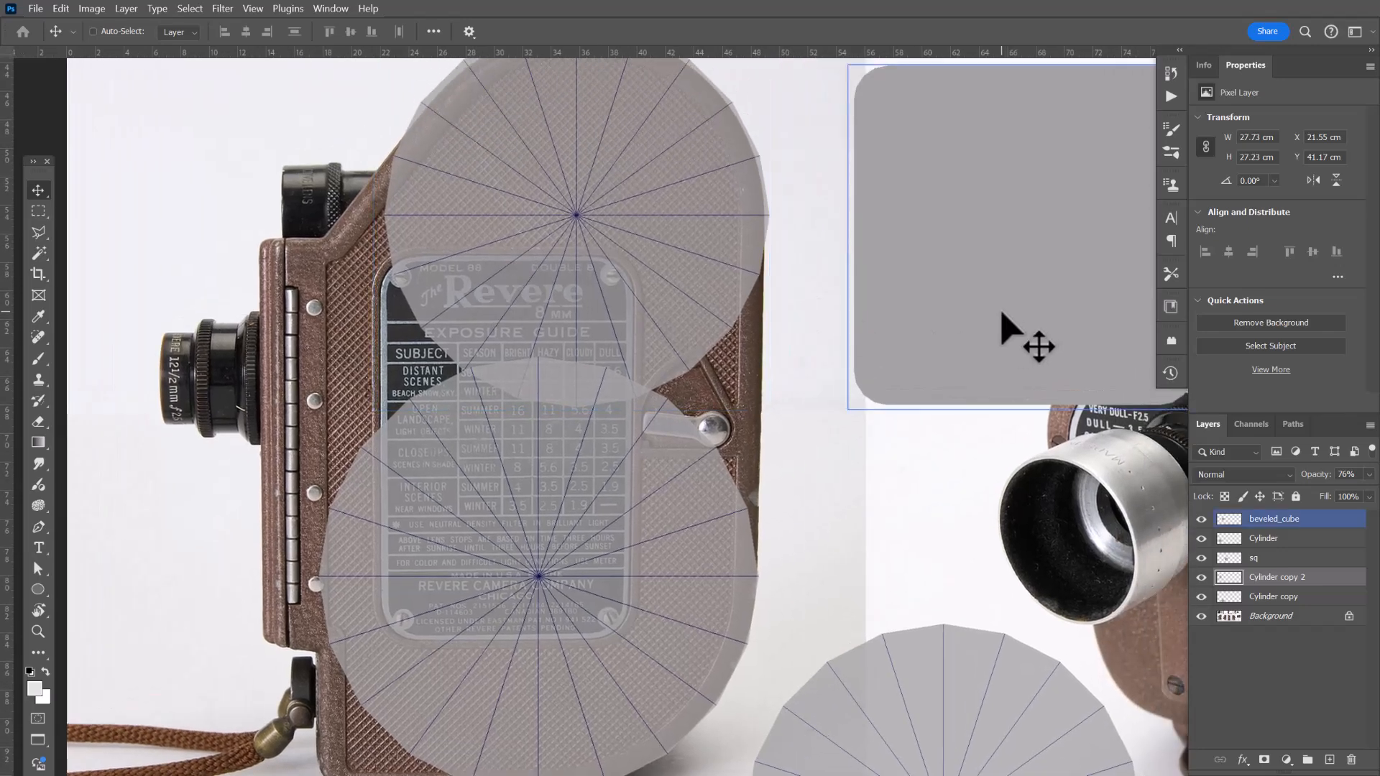
scroll(1001, 313, "down", 1)
scroll(1001, 312, "up", 1)
key("ctrl+space")
left_click_drag(931, 304, 908, 294)
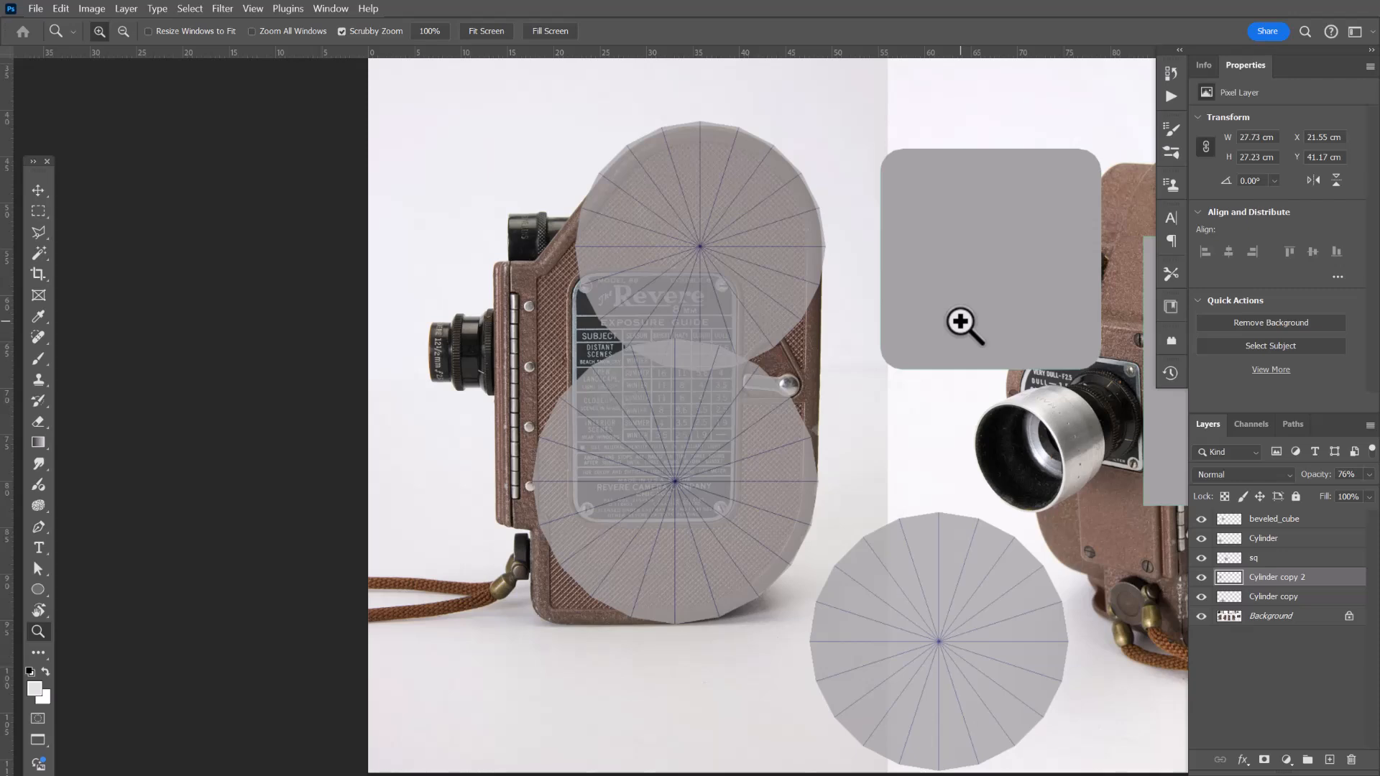
Duplicate the beveled_cube layer and place the copy over the lower front of the camera body.
right_click(971, 311)
left_click(1000, 313)
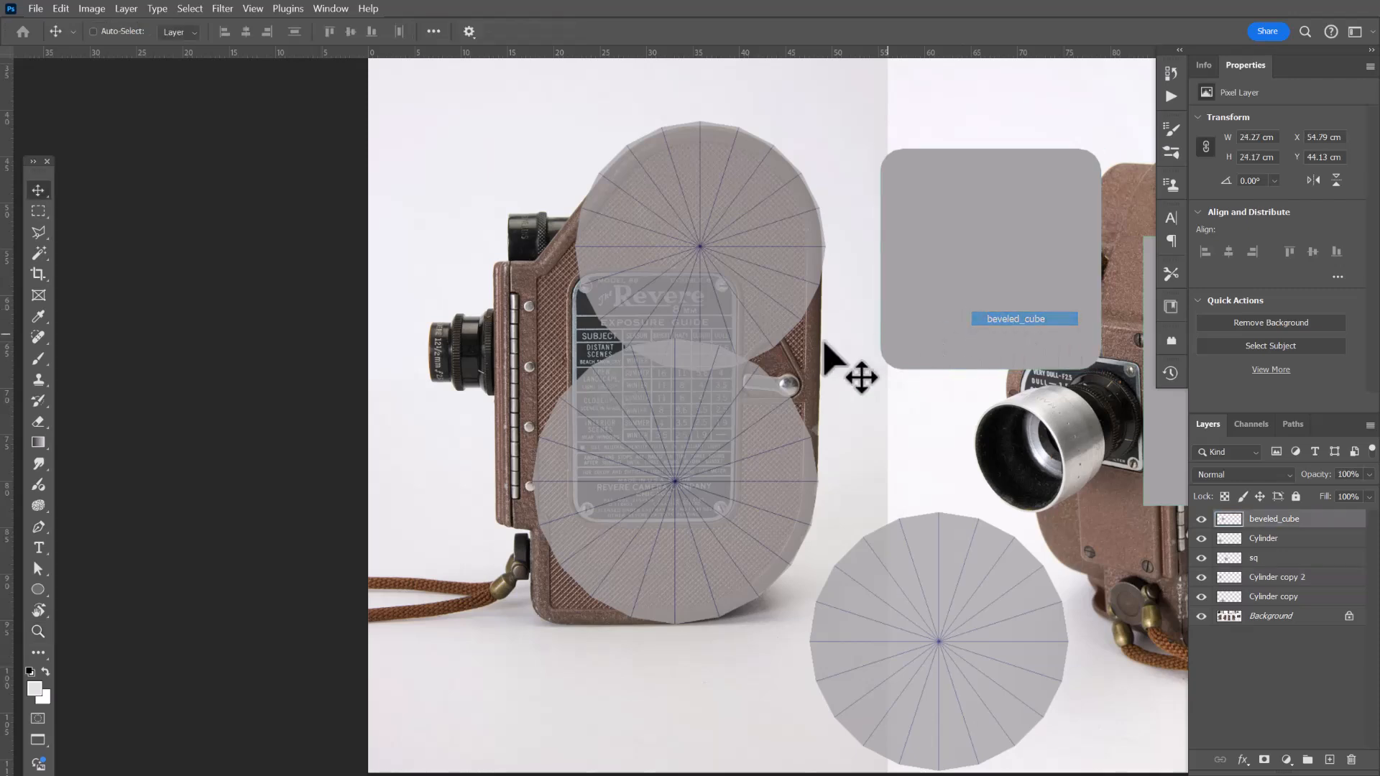
right_click(964, 283)
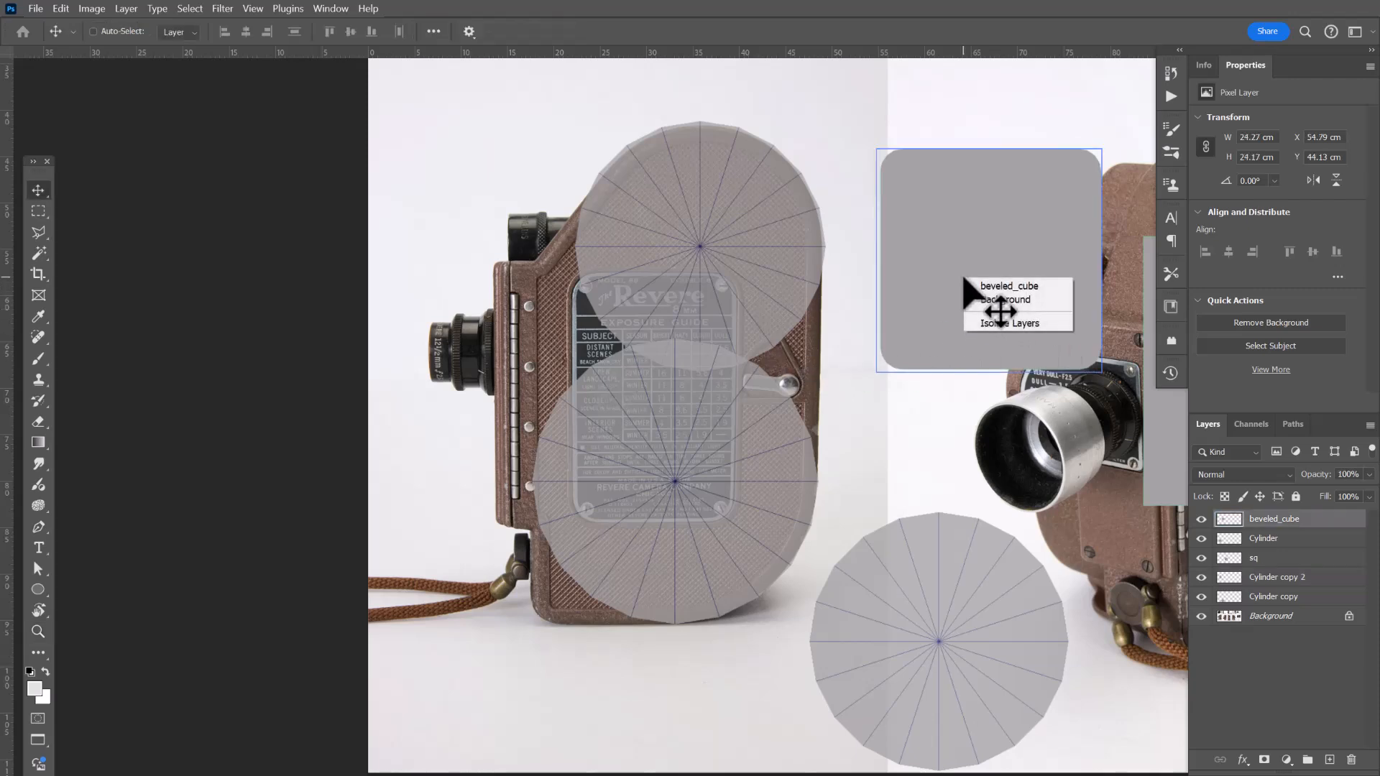
left_click(1005, 288)
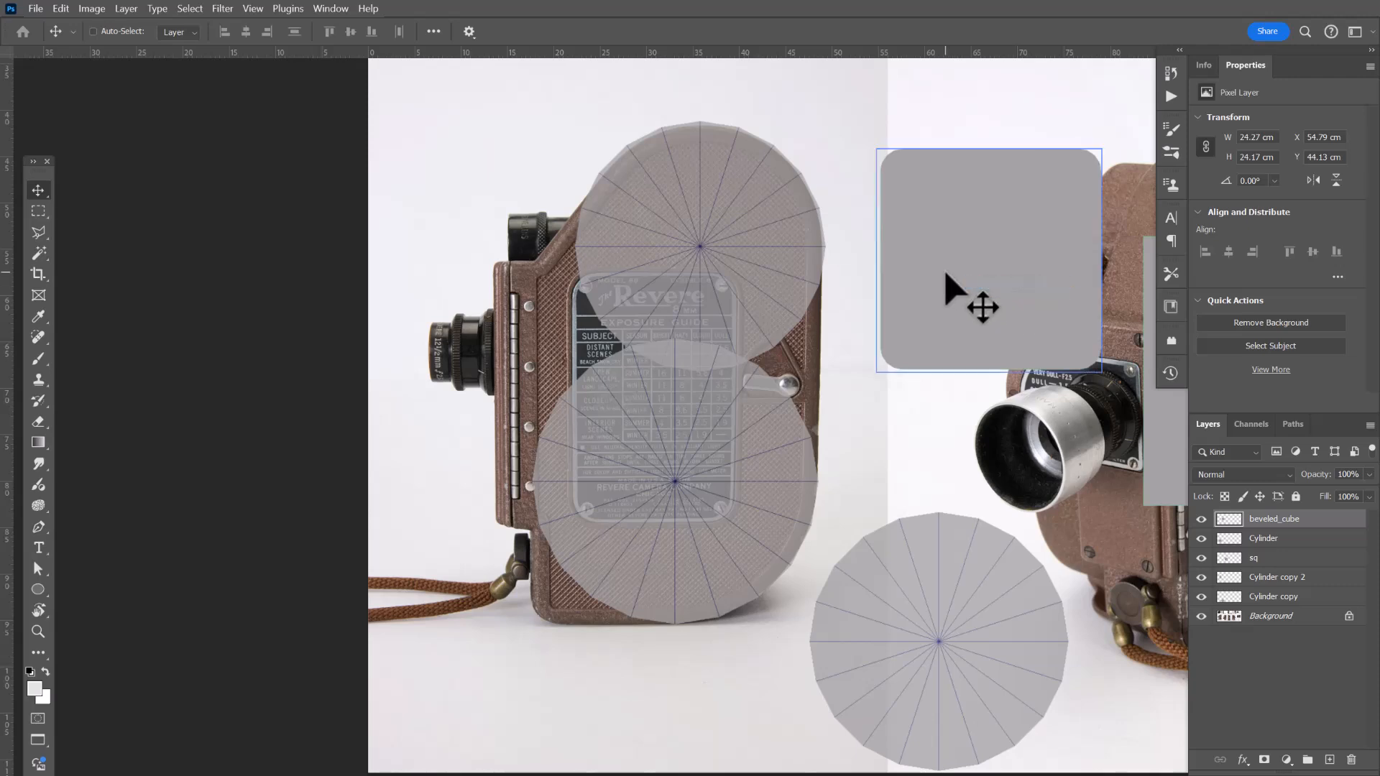
left_click_drag(946, 276, 632, 492)
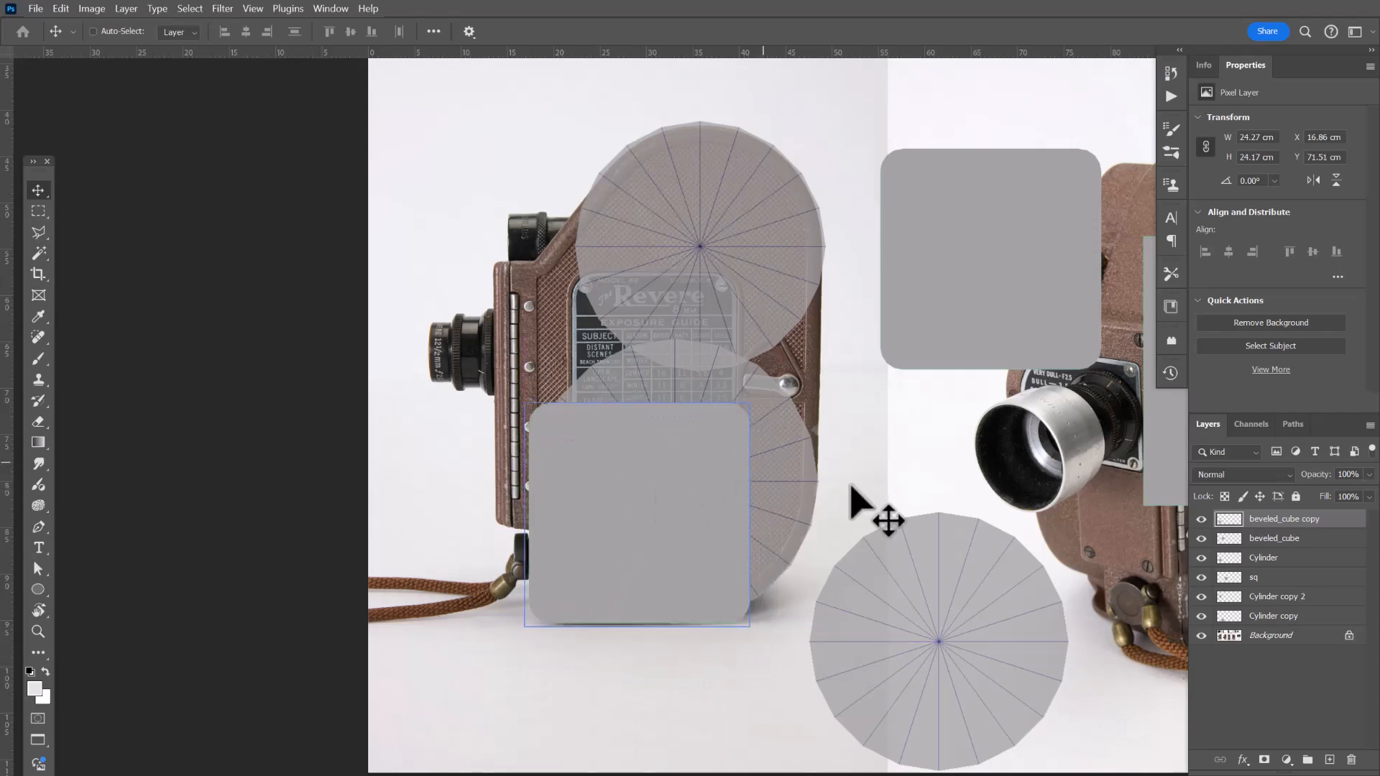
Duplicate the sq square layer and place the copy over the upper part of the camera's side body.
left_click_drag(976, 467, 857, 493)
right_click(1065, 455)
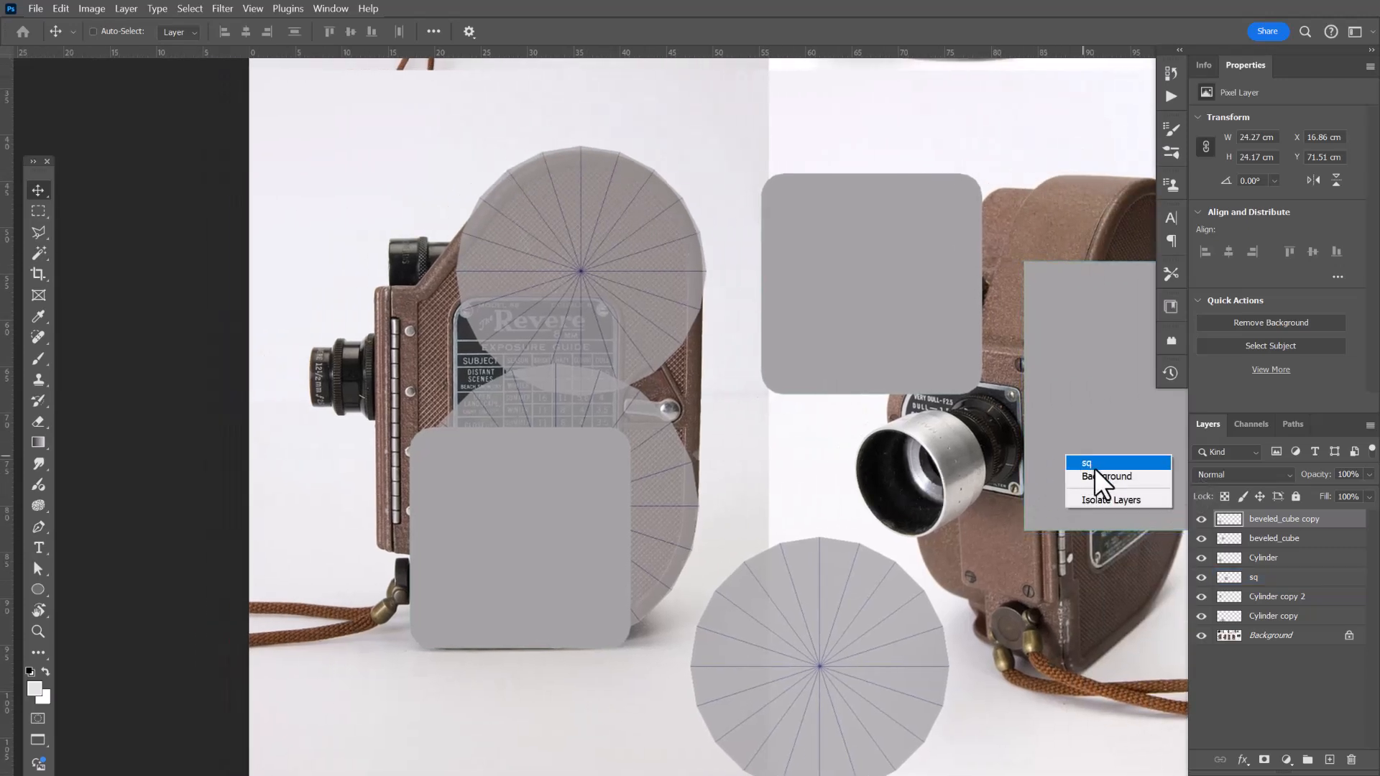
left_click(1094, 462)
left_click_drag(1140, 499, 474, 494)
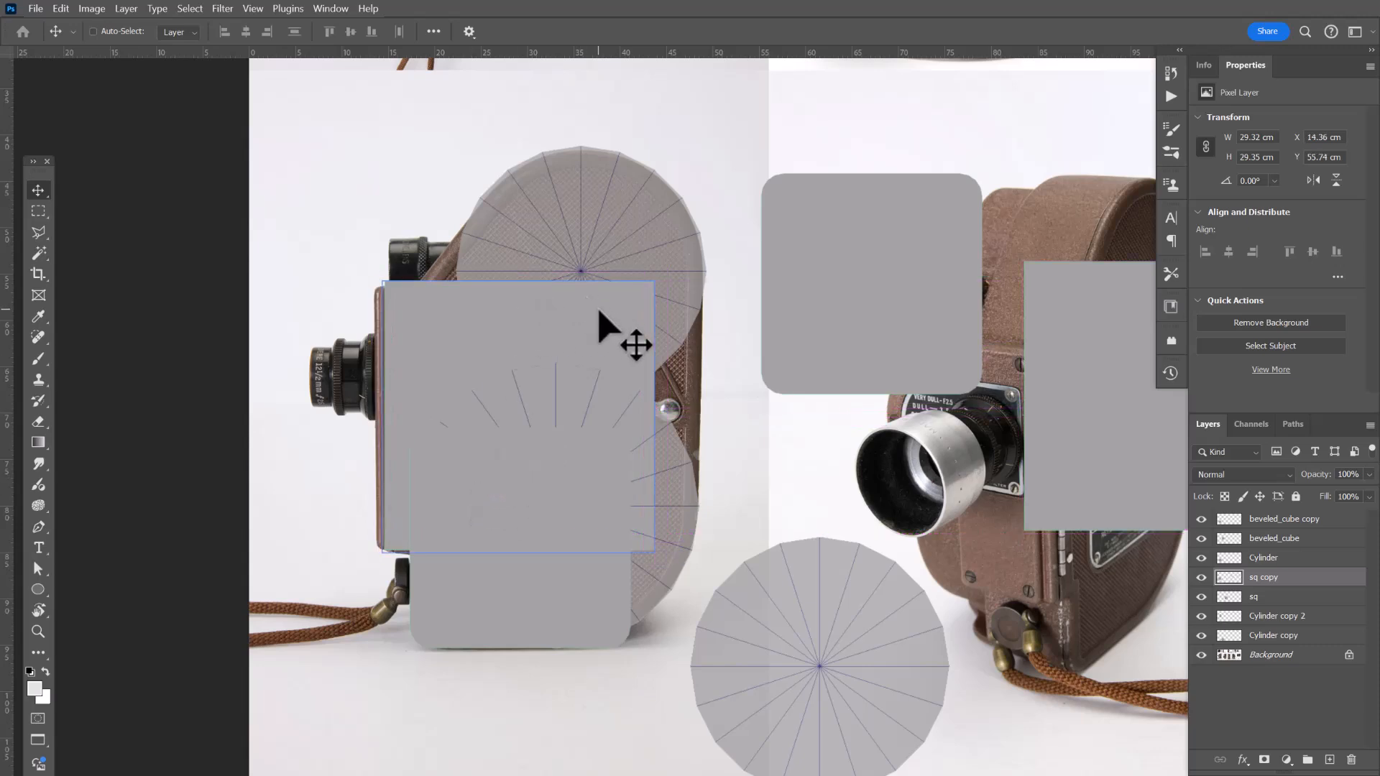
Free-transform the sq copy to about 119% width and 98% height so it covers the camera's side body.
key("ctrl+t")
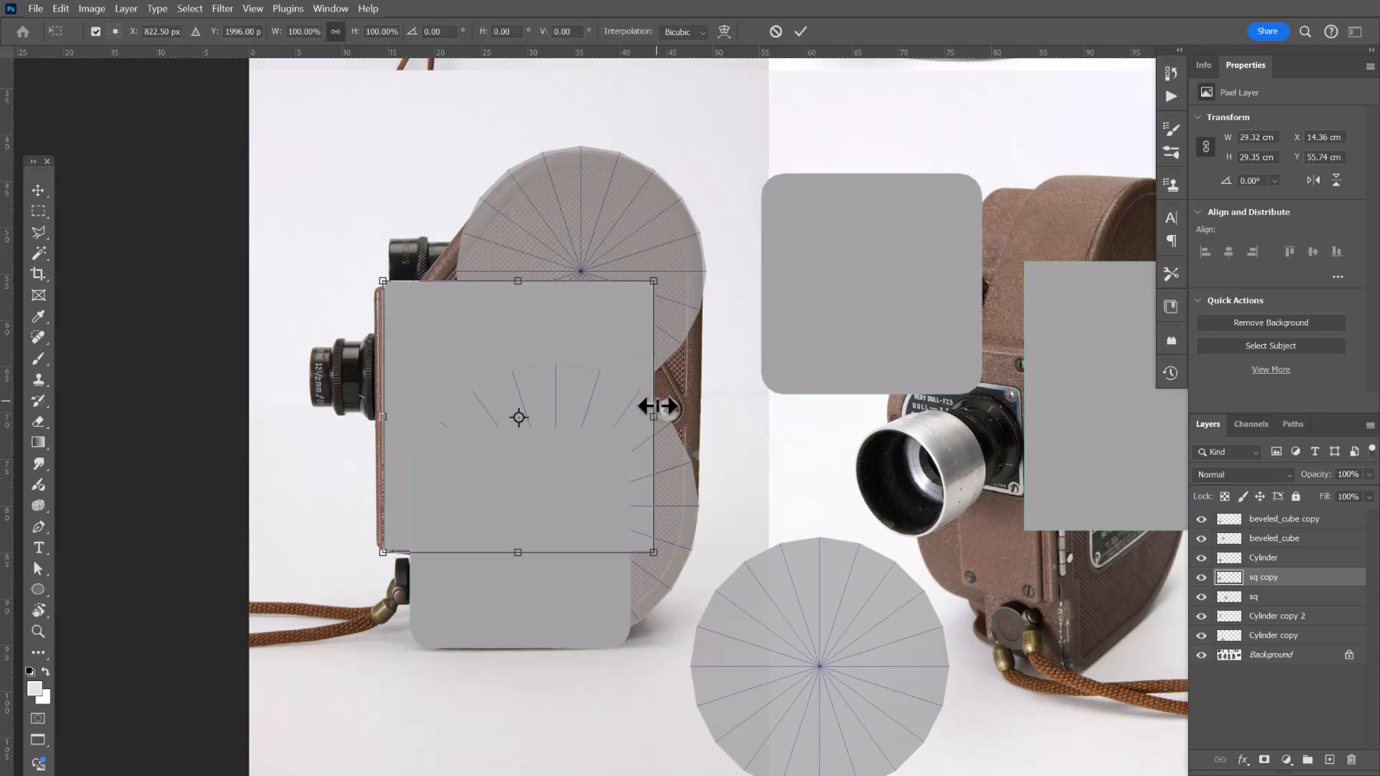
left_click_drag(651, 416, 698, 416)
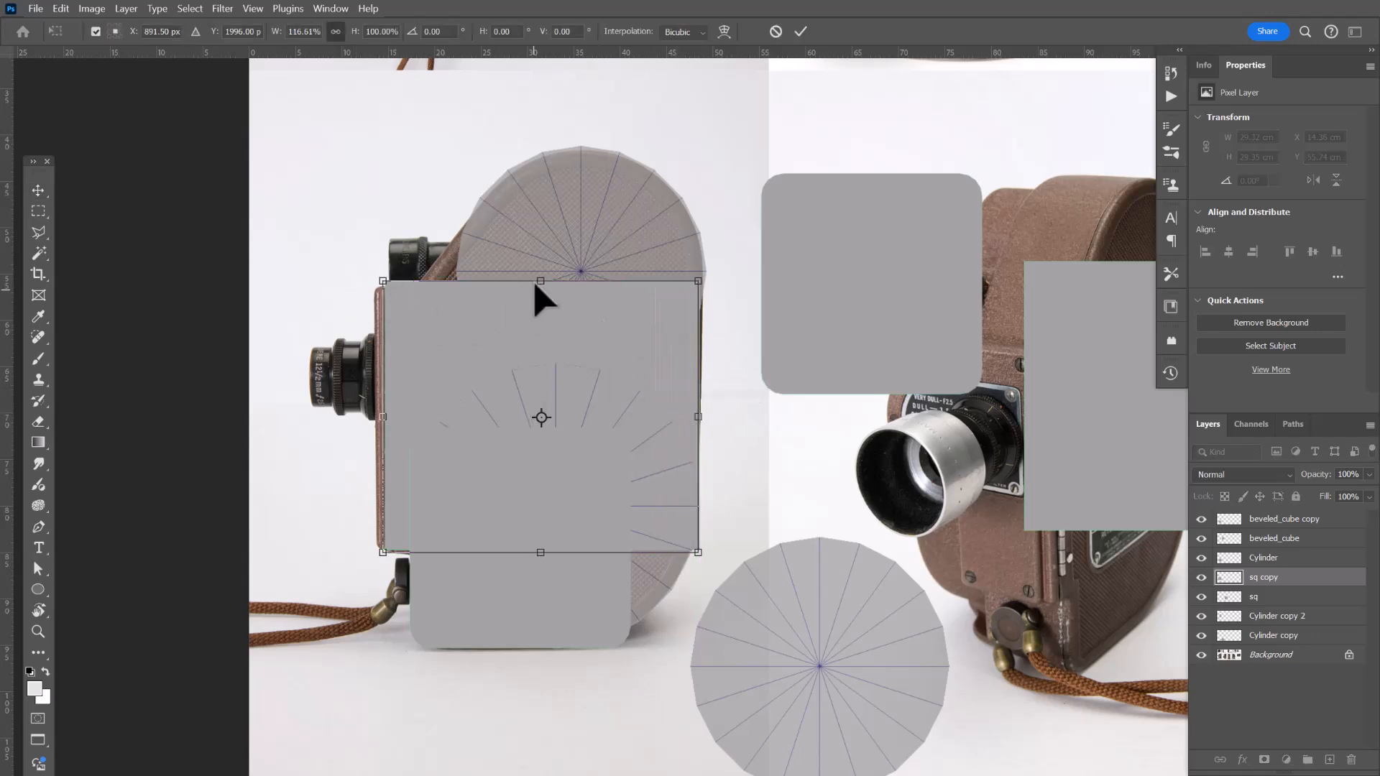
left_click_drag(540, 281, 539, 291)
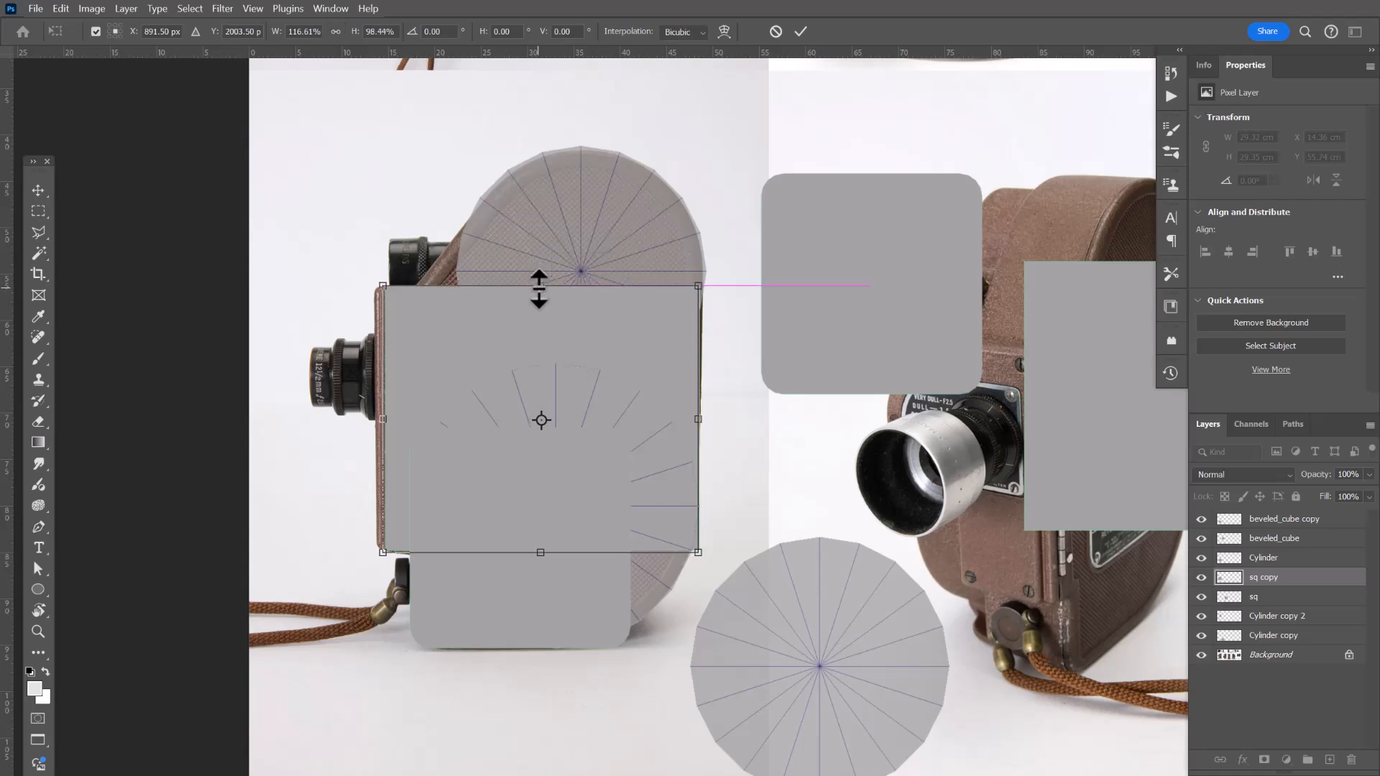
left_click_drag(387, 420, 376, 420)
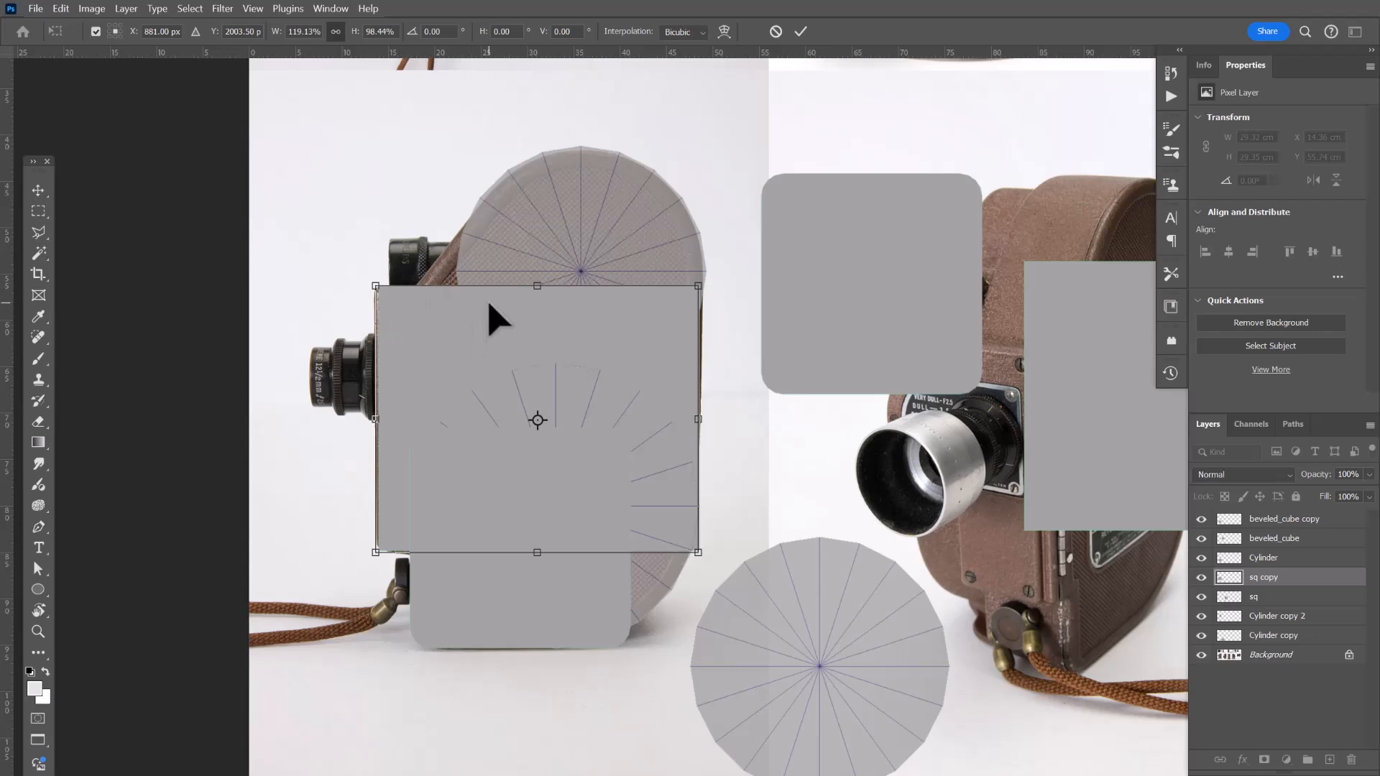
left_click(800, 33)
Add a new empty layer at the top of the layer stack.
left_click_drag(514, 427, 564, 457)
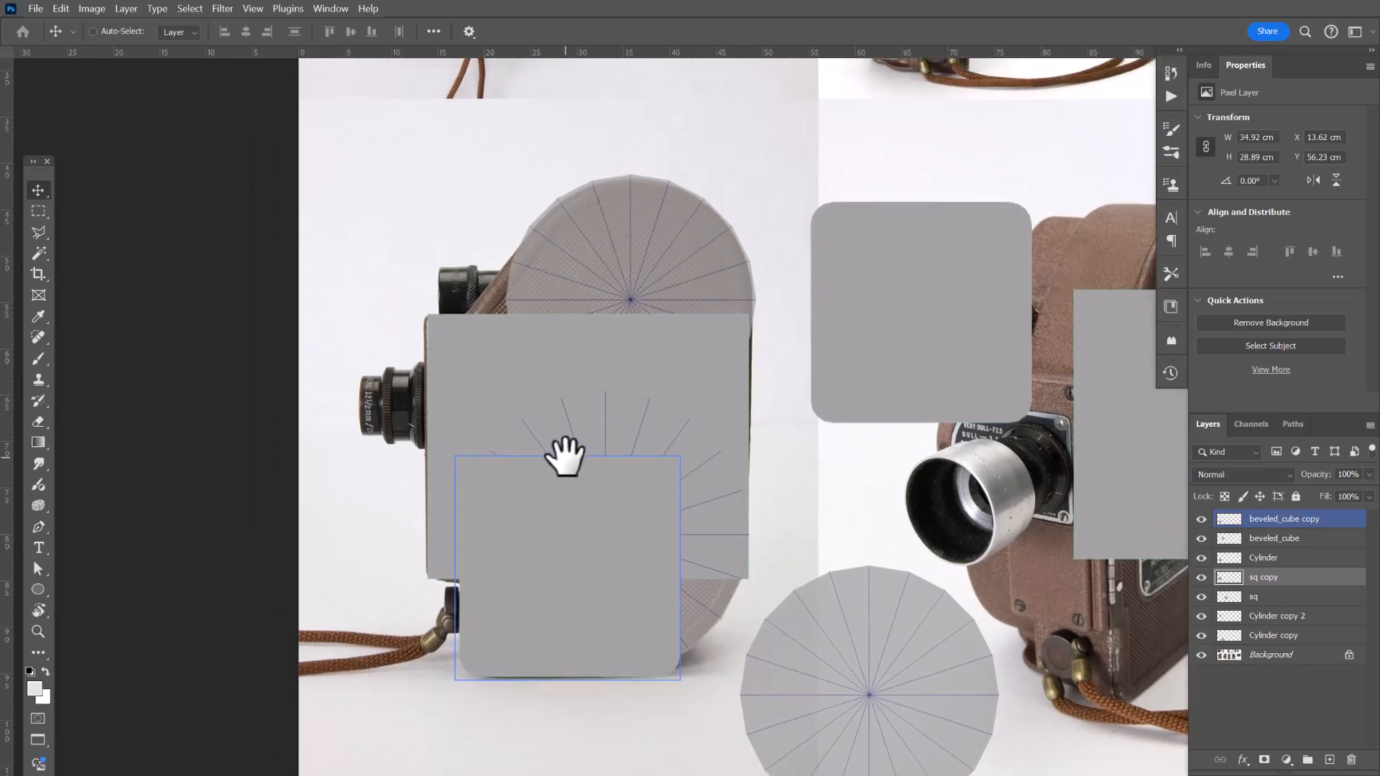
left_click_drag(493, 416, 517, 503)
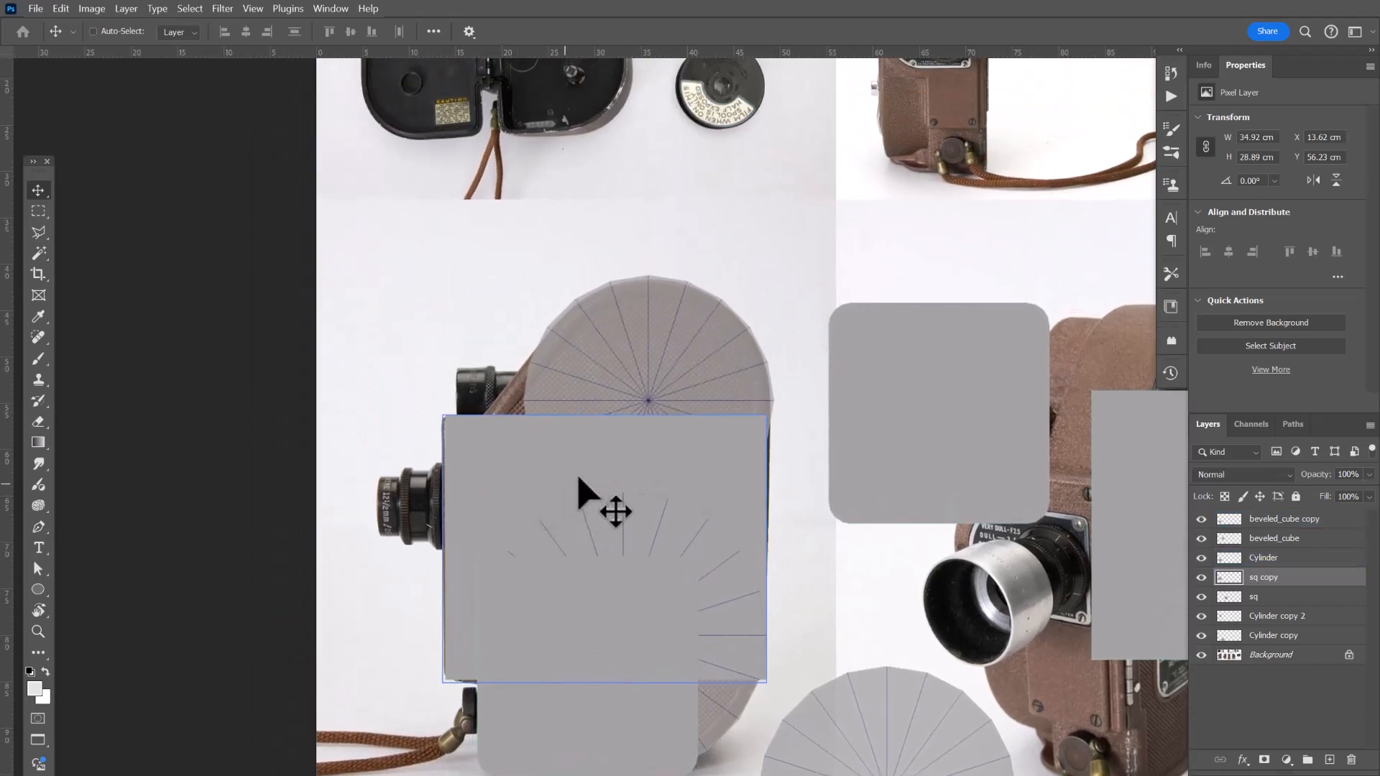
left_click_drag(591, 483, 573, 417)
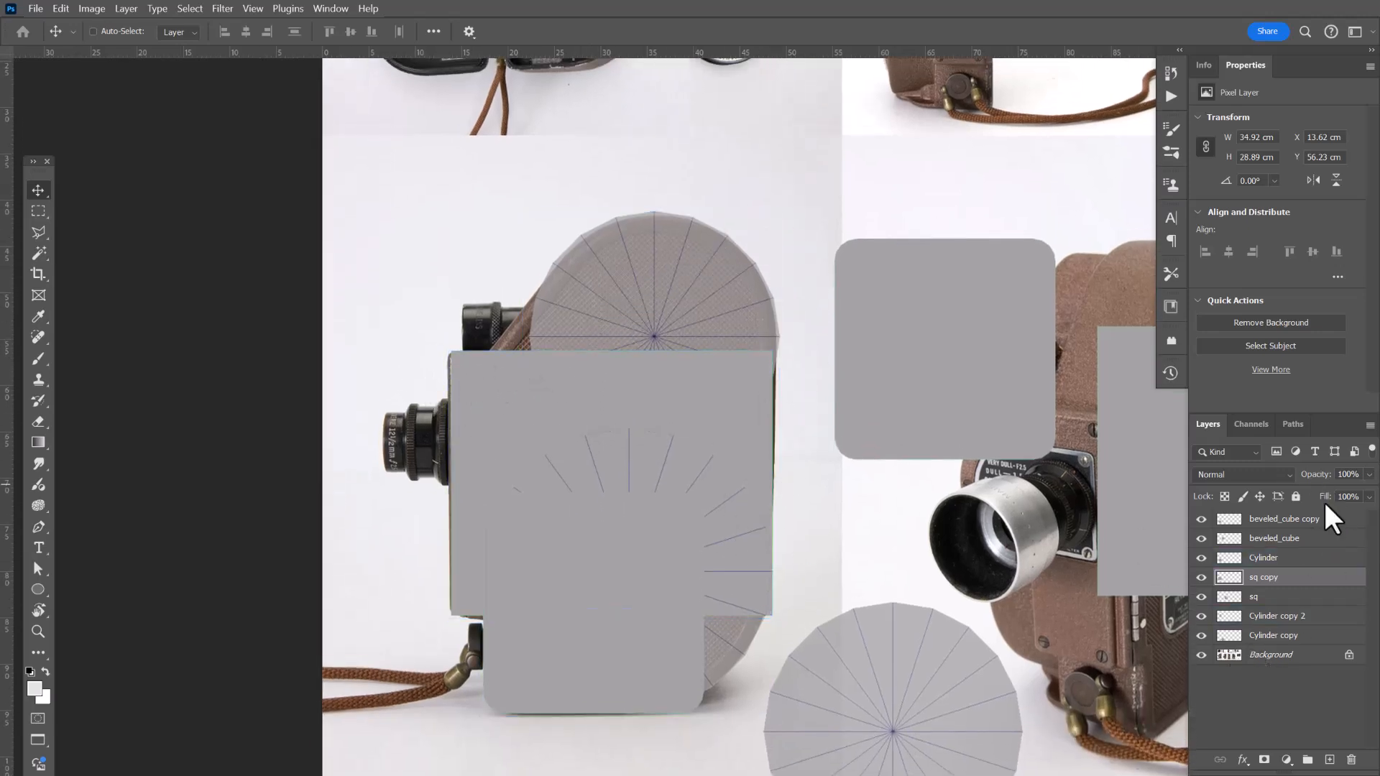
left_click(1260, 518)
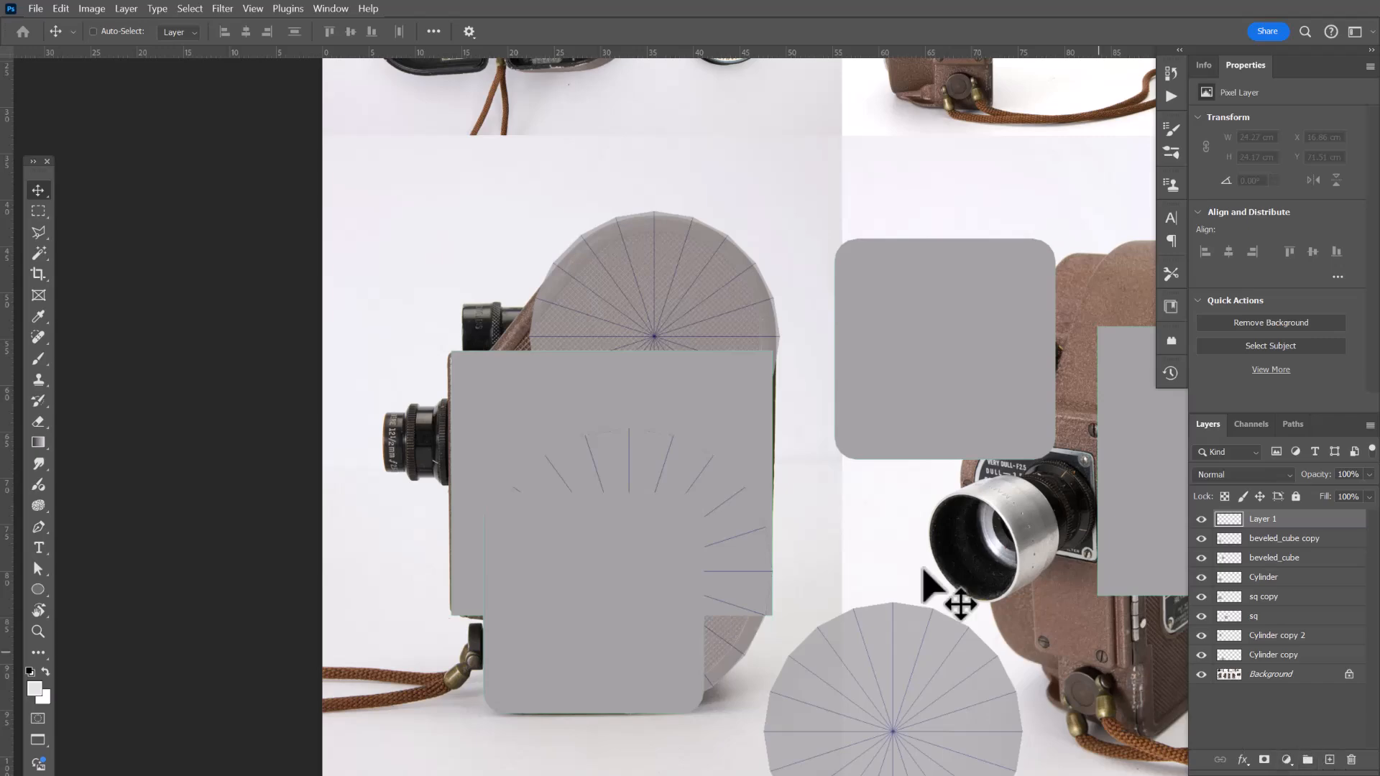
Hide the Cylinder copy, sq and beveled_cube layers covering the other reference photos.
left_click_drag(1015, 459, 529, 440)
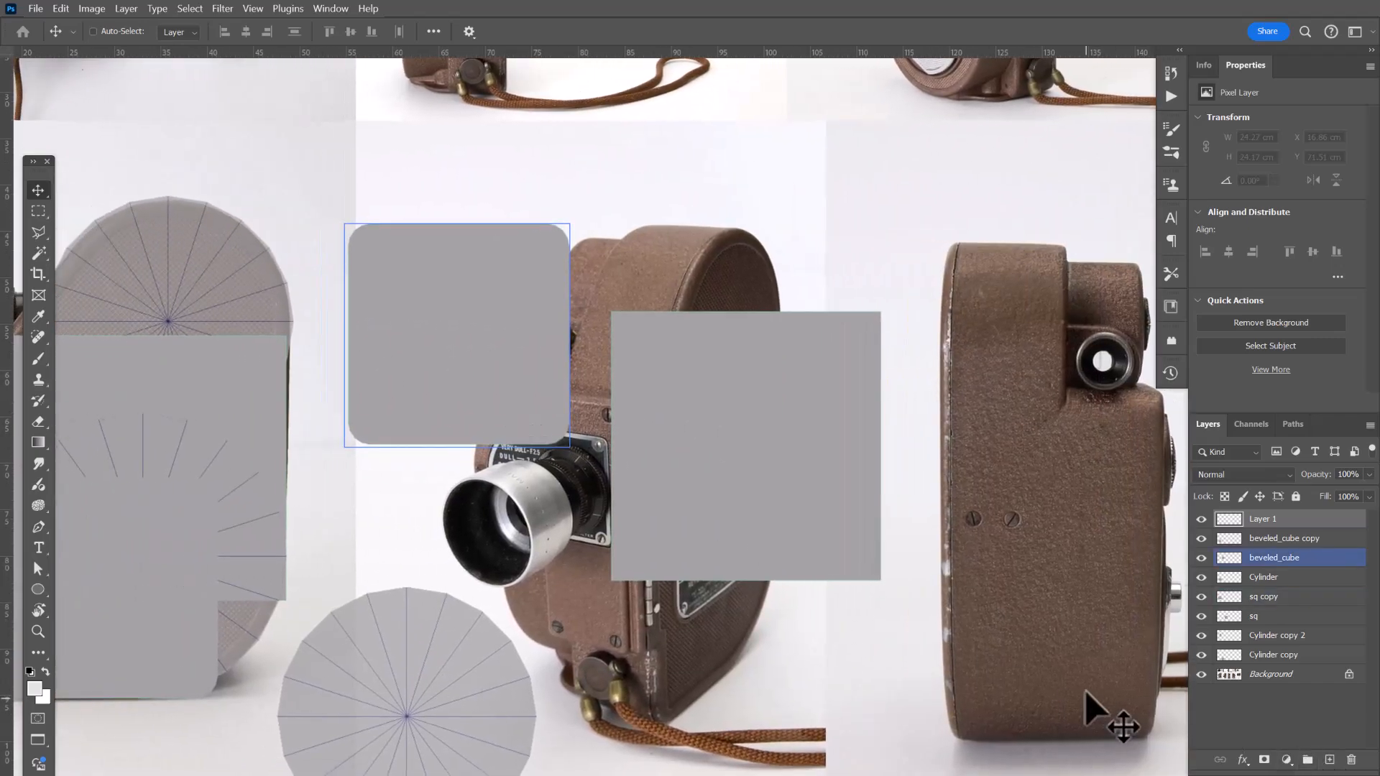
left_click(1215, 655)
left_click(1201, 655)
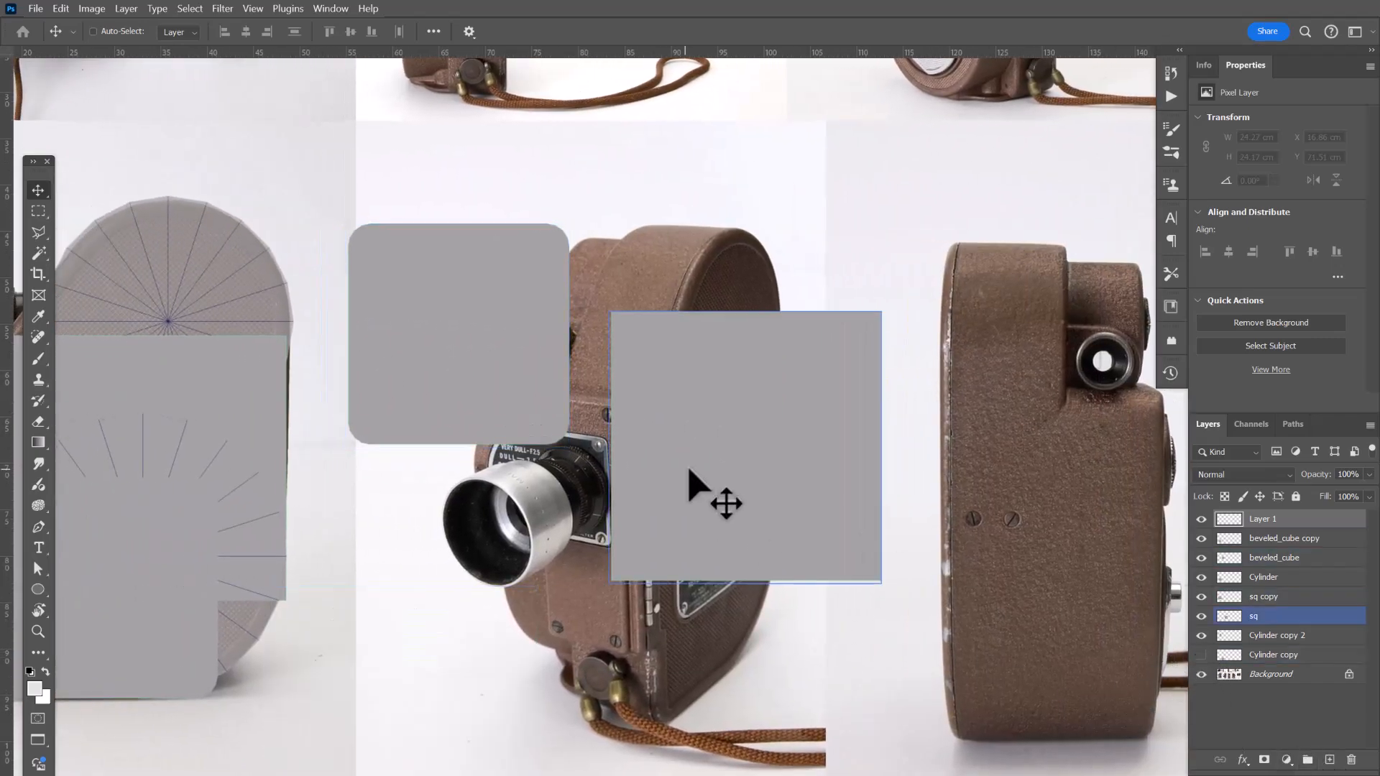
right_click(719, 473)
left_click(731, 480)
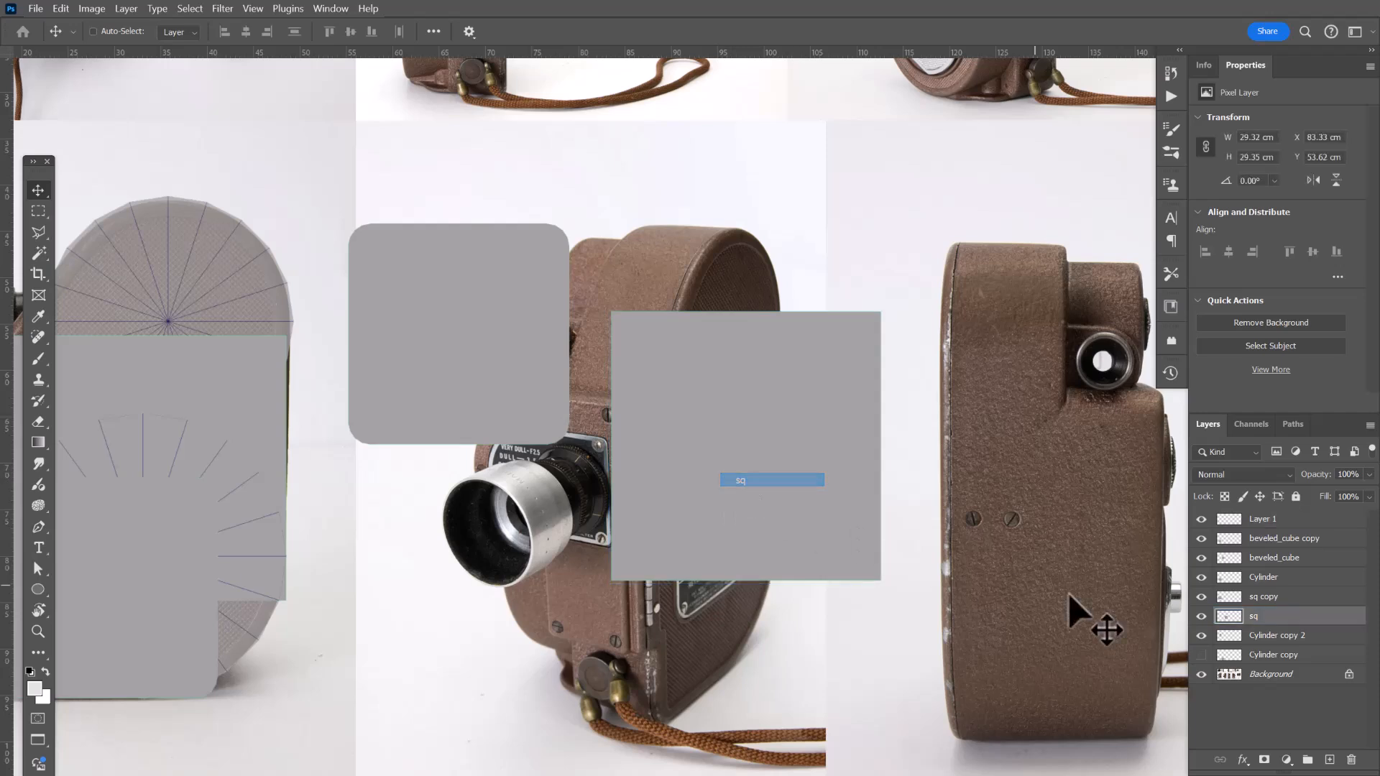
left_click(1202, 616)
right_click(504, 395)
left_click(536, 401)
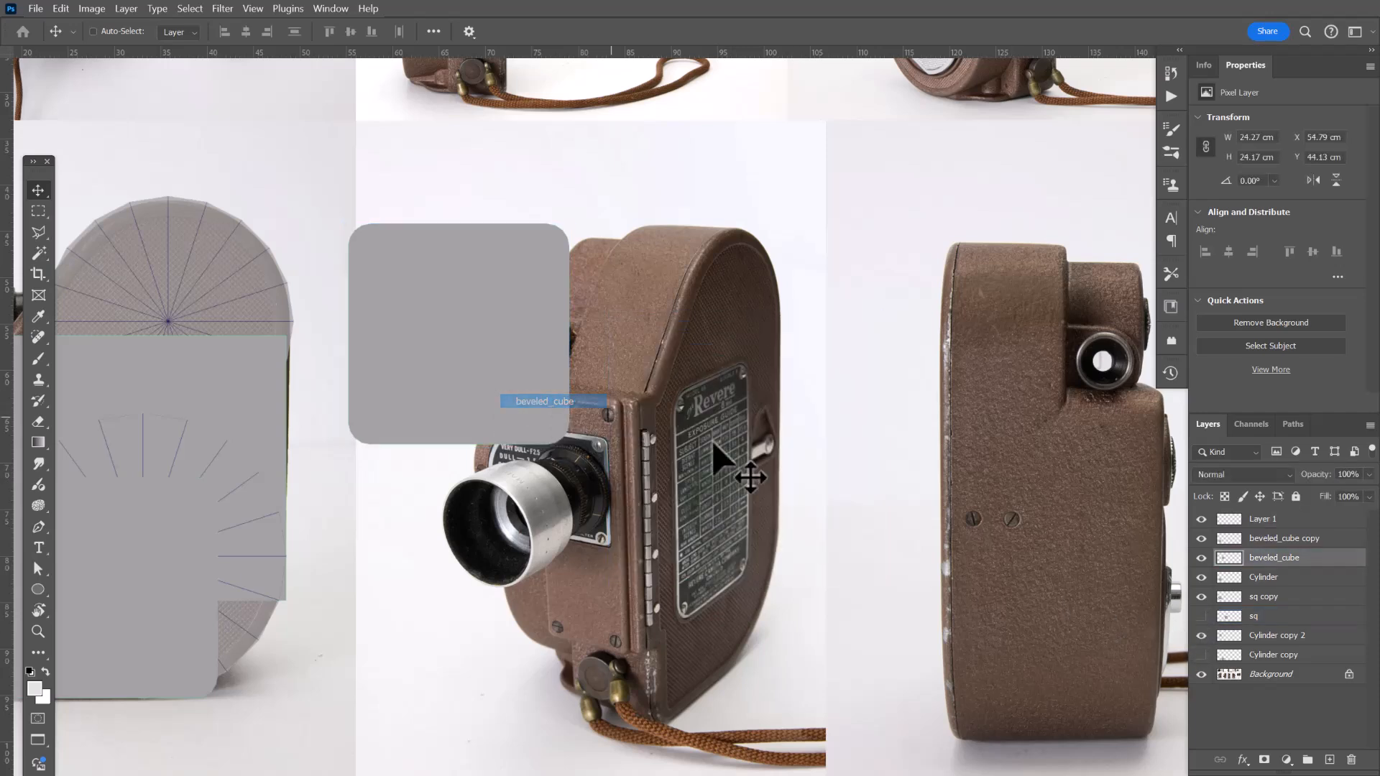
left_click(1201, 558)
Pan across the other camera reference photos to examine their shapes.
left_click_drag(693, 462, 410, 431)
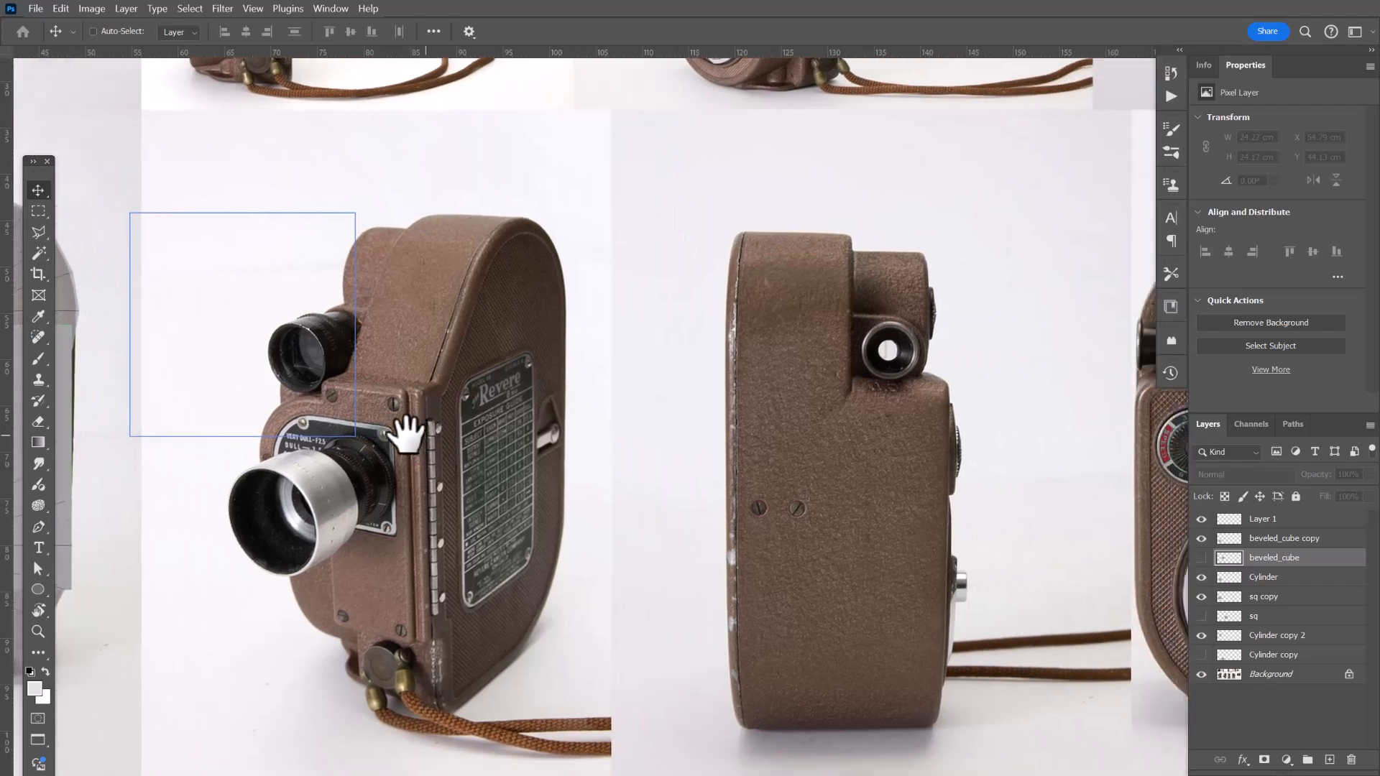
left_click_drag(748, 330, 702, 417)
left_click_drag(813, 429, 686, 568)
left_click_drag(597, 346, 395, 484)
left_click_drag(894, 510, 568, 257)
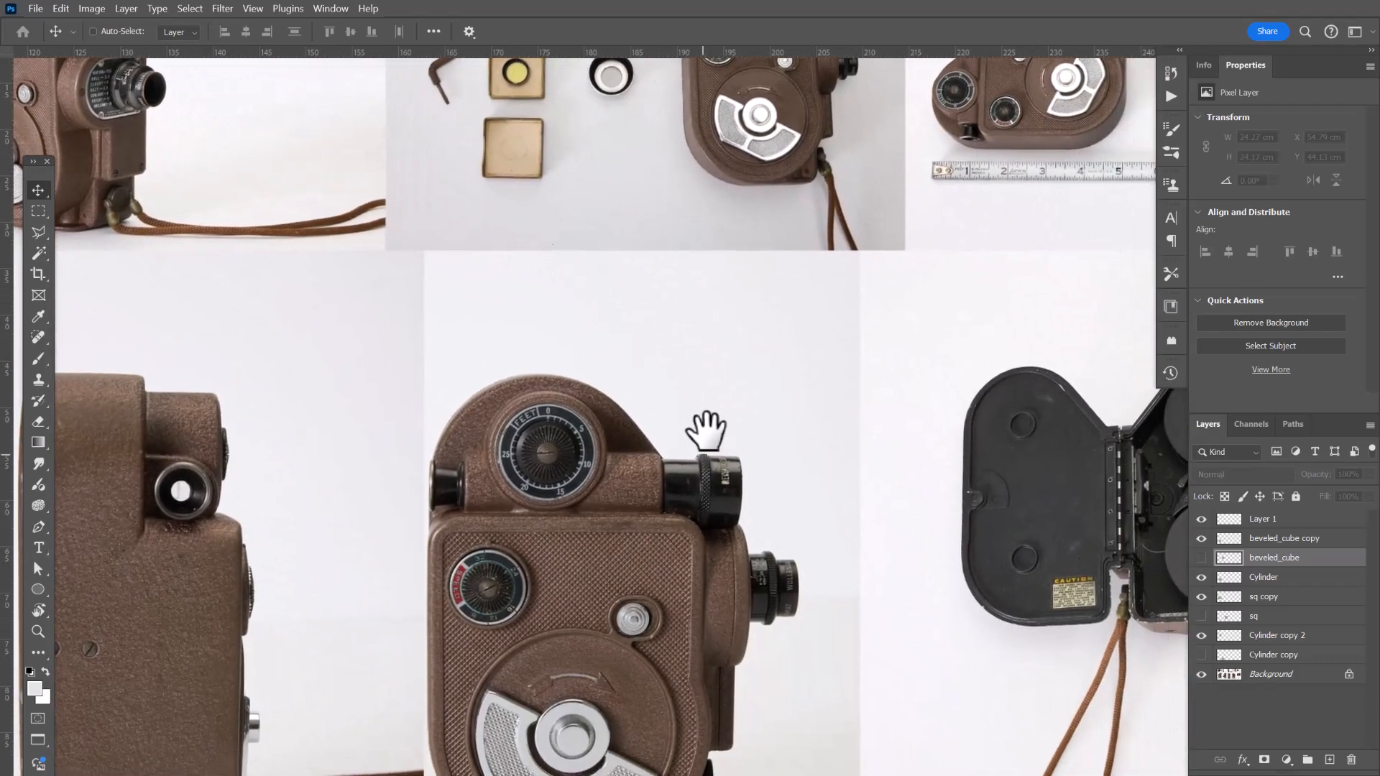
left_click_drag(705, 424, 789, 407)
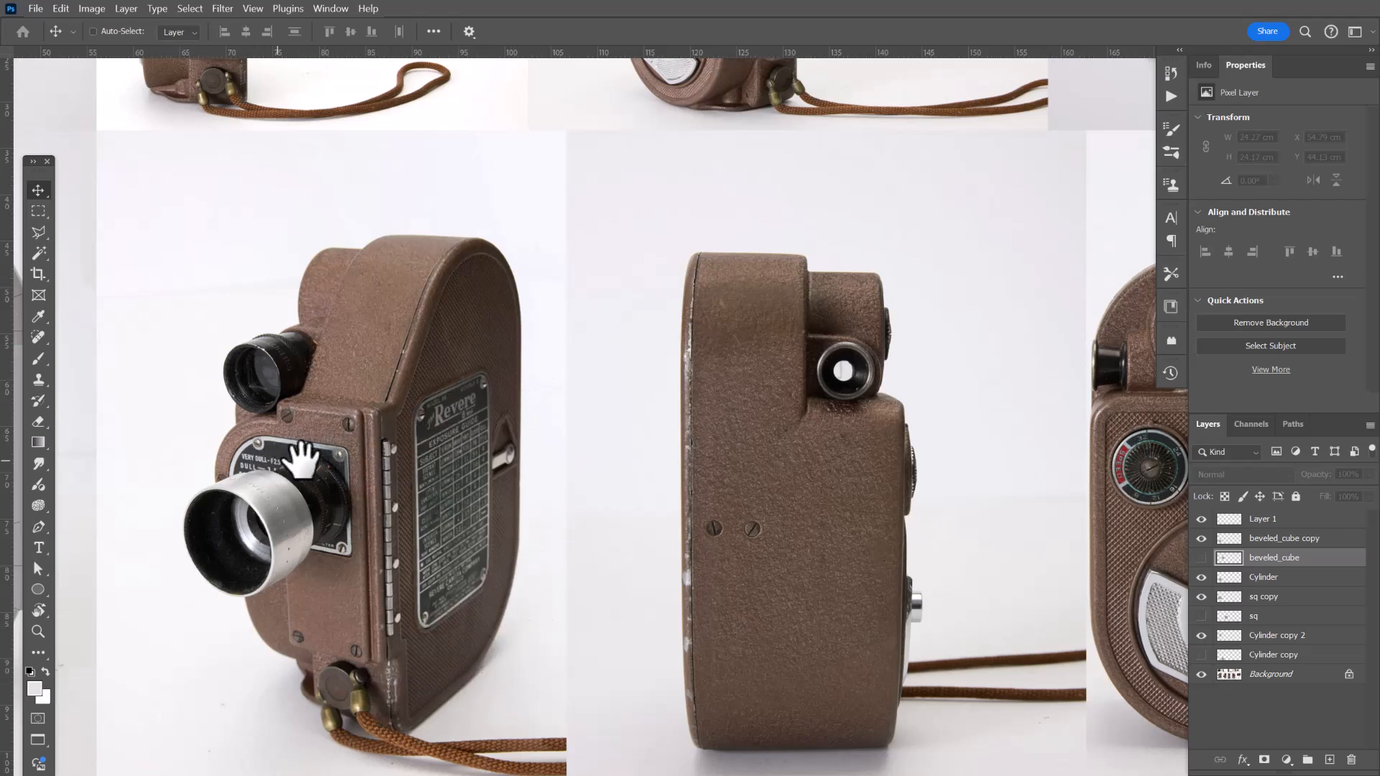
left_click_drag(317, 477, 638, 502)
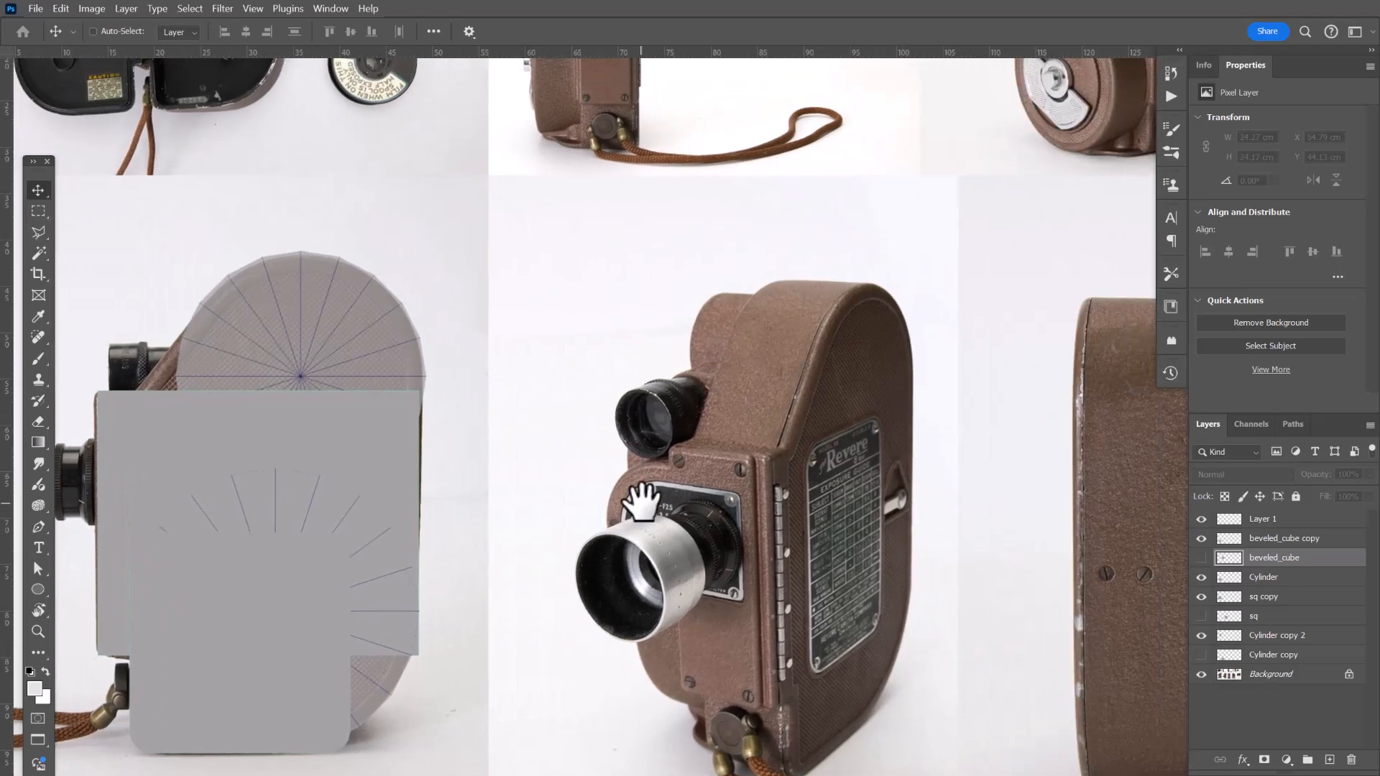
left_click_drag(826, 471, 677, 483)
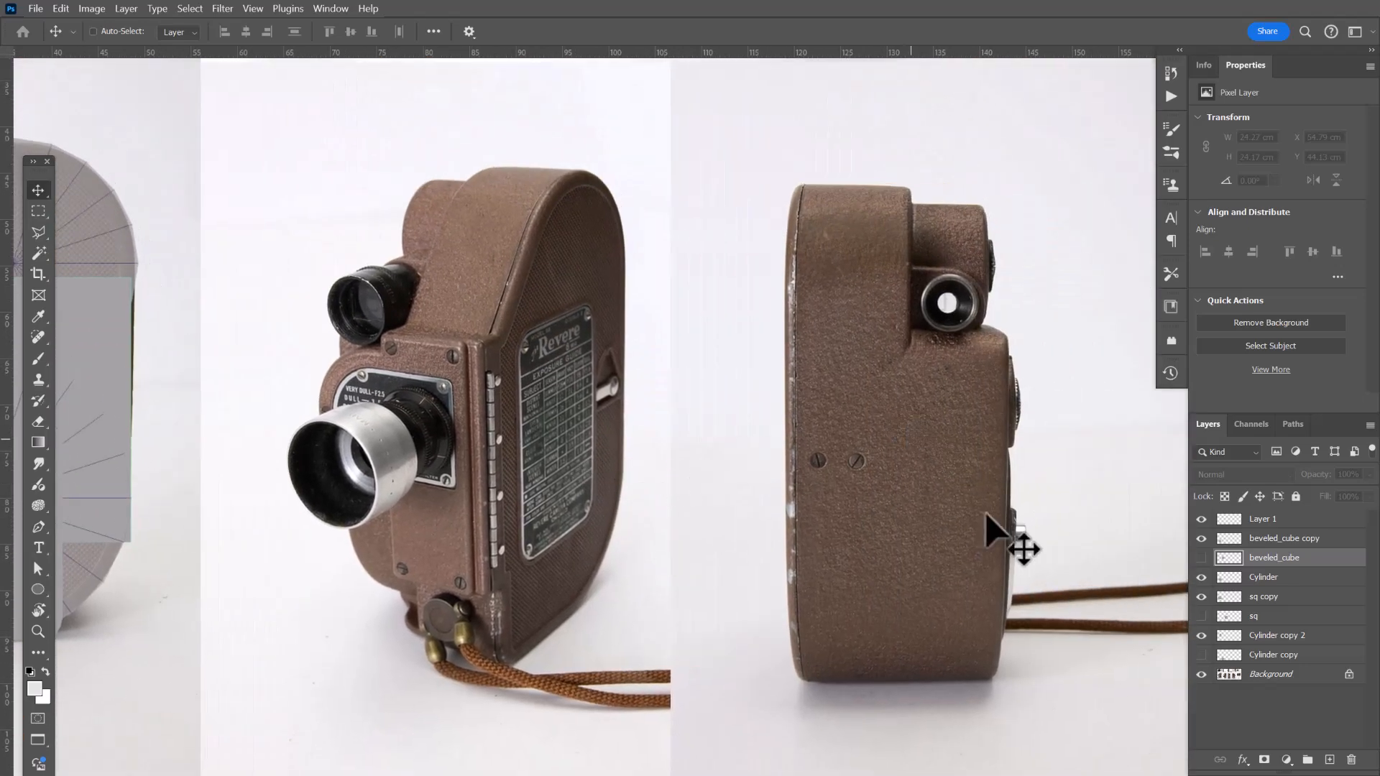
left_click_drag(1002, 539, 564, 472)
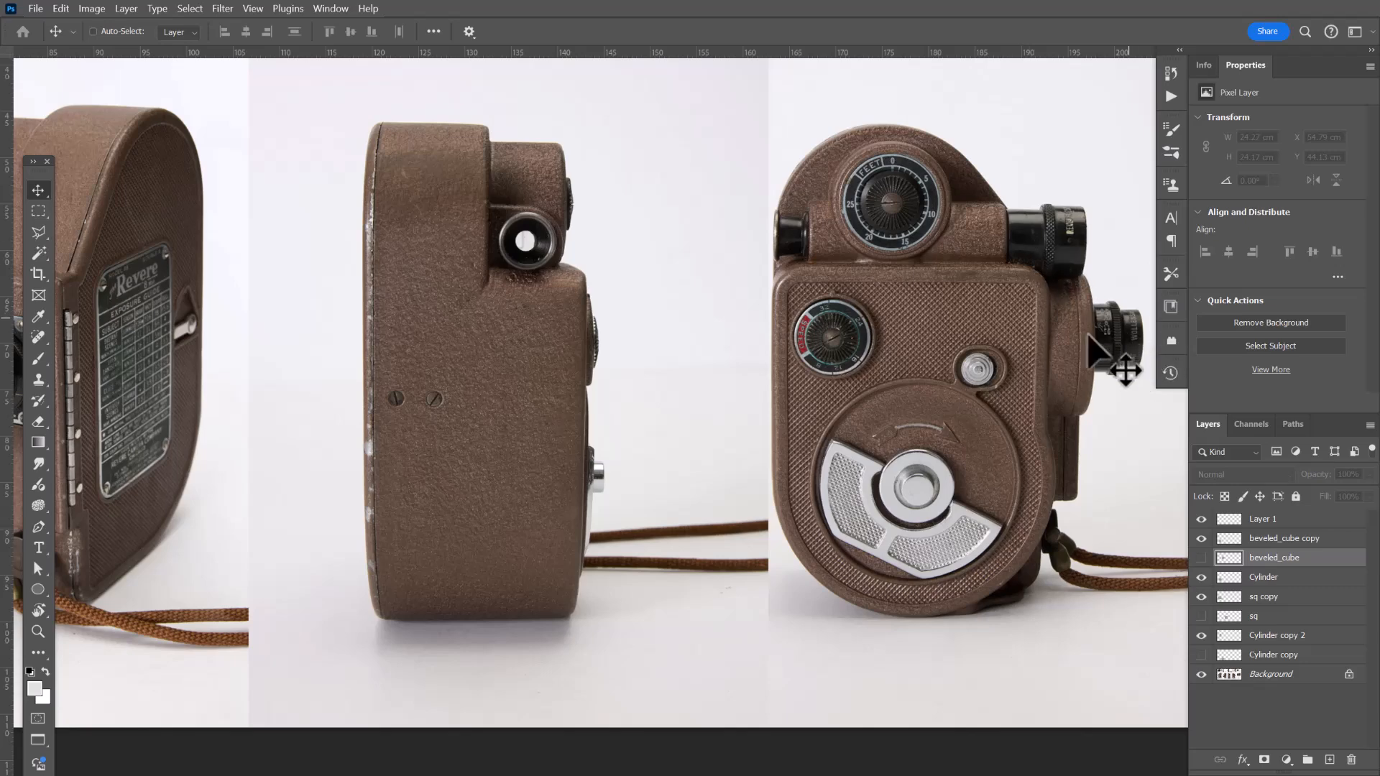
left_click_drag(1082, 482, 962, 494)
scroll(962, 495, "left", 10)
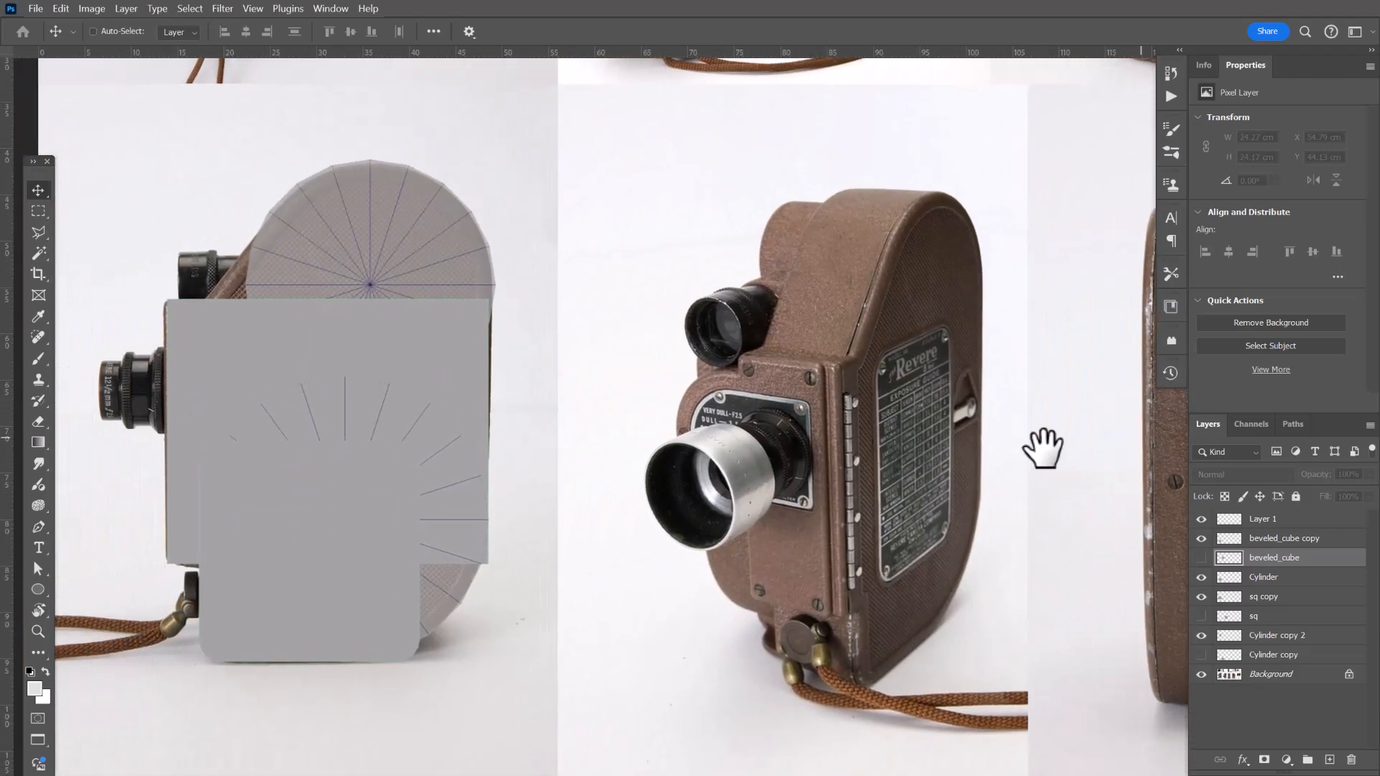
left_click_drag(628, 435, 917, 472)
left_click_drag(703, 437, 740, 436)
Zoom in on the camera's top, select Layer 1, and pick the Brush tool with a red (ff0000) foreground colour.
key("z")
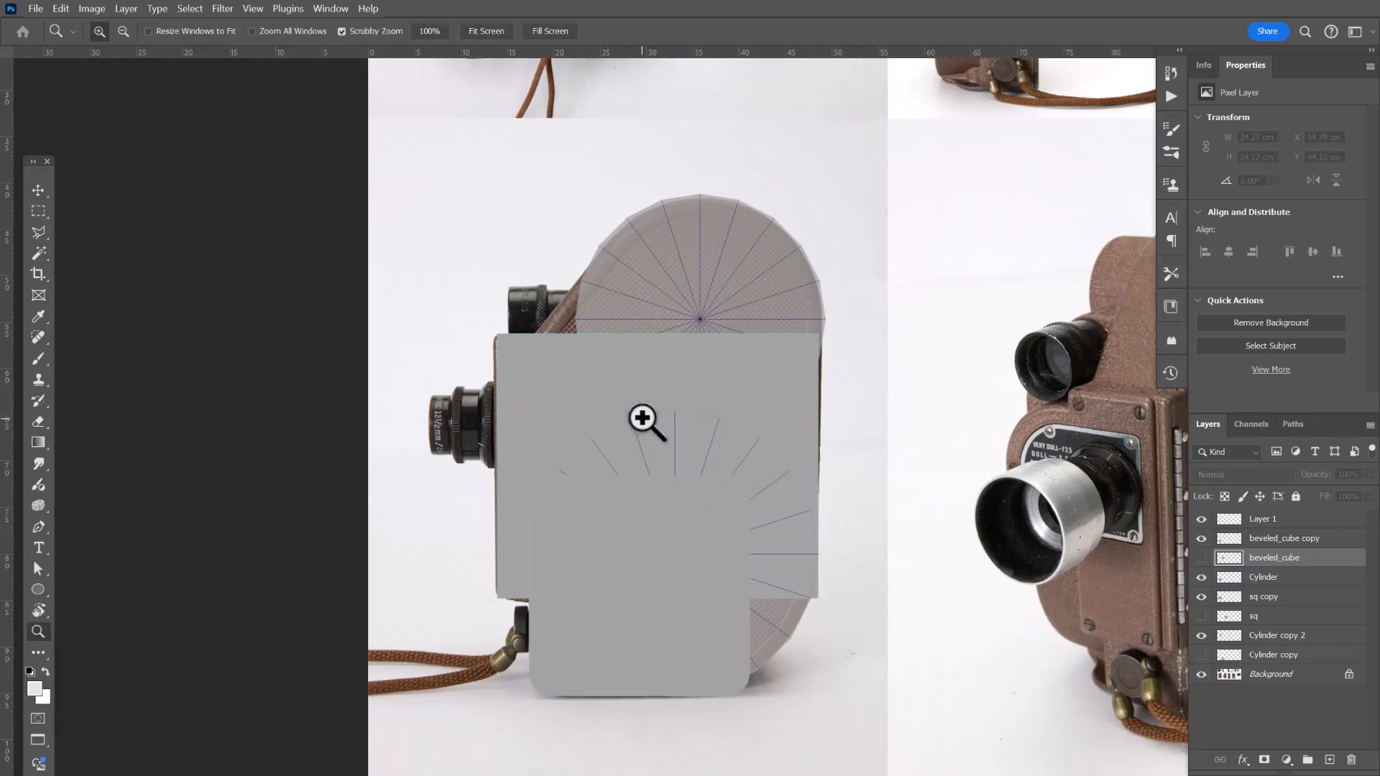
left_click(647, 422)
left_click_drag(613, 326, 600, 451)
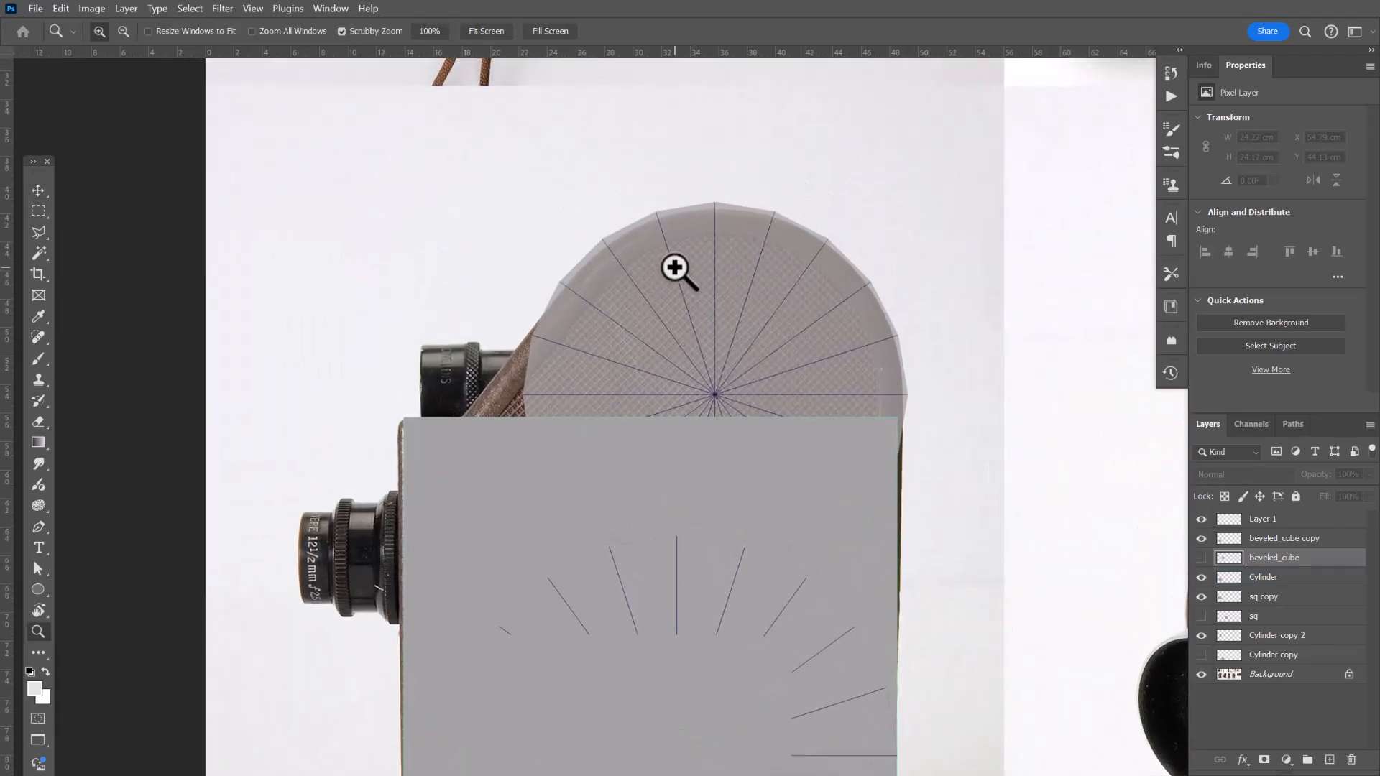
left_click(1271, 518)
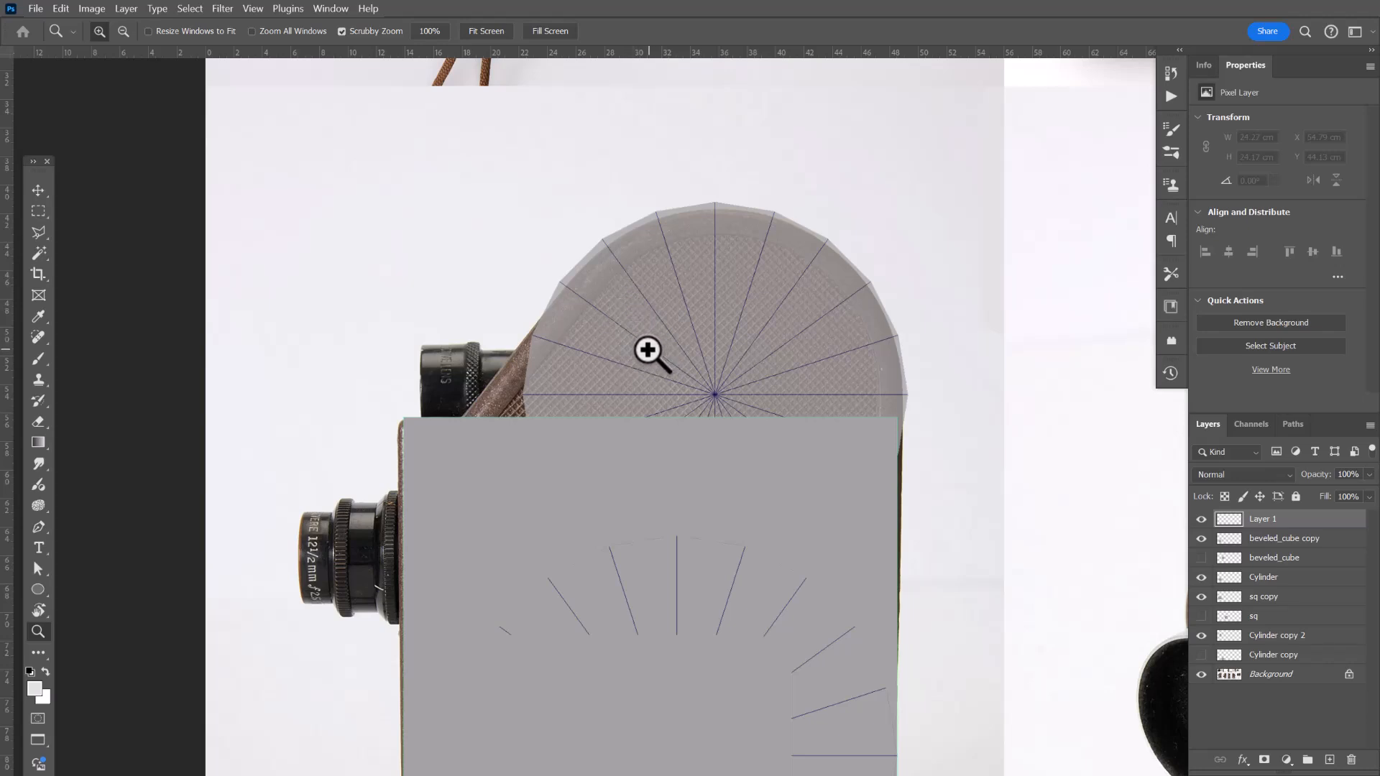
key("b")
key("bracketleft")
key("bracketleft")
key("bracketleft")
key("bracketleft")
key("bracketleft")
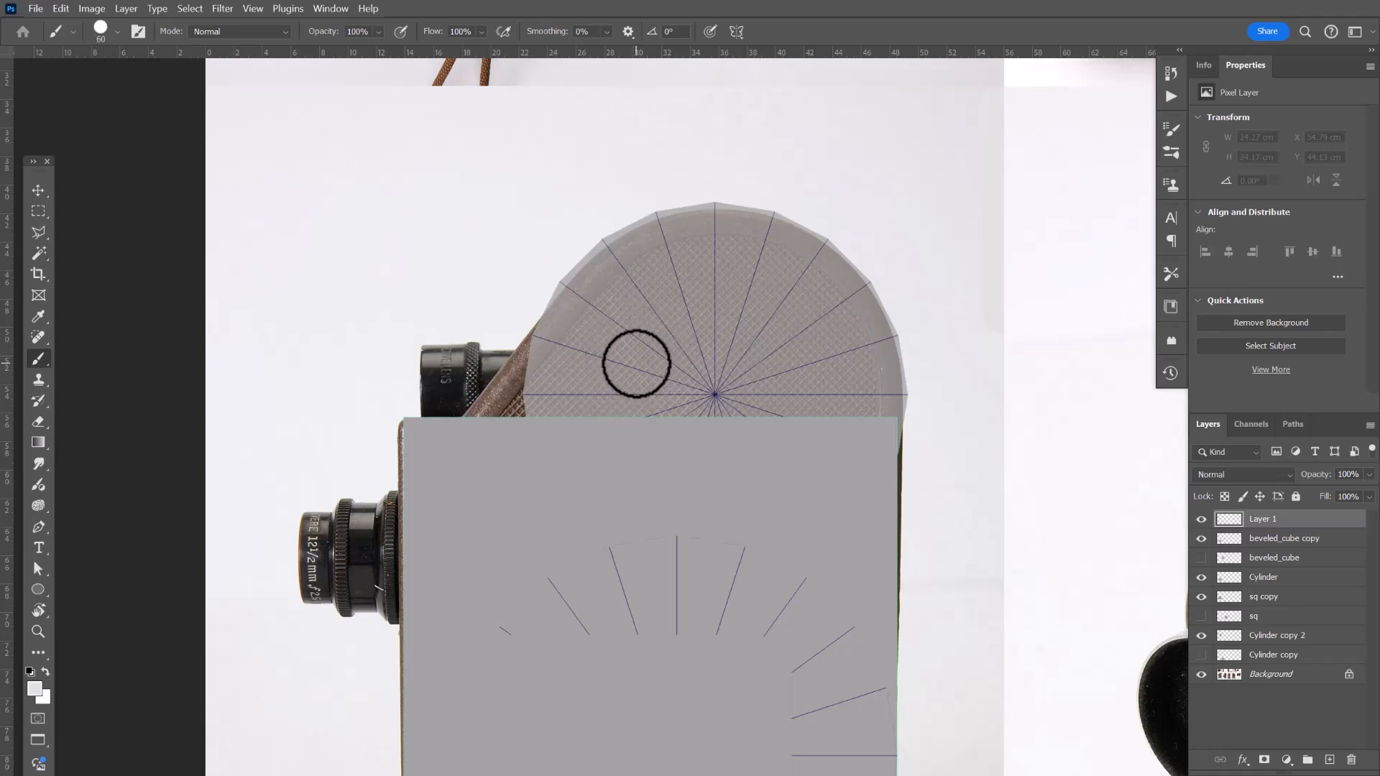
key("bracketleft")
key("bracketleft")
key("bracketleft")
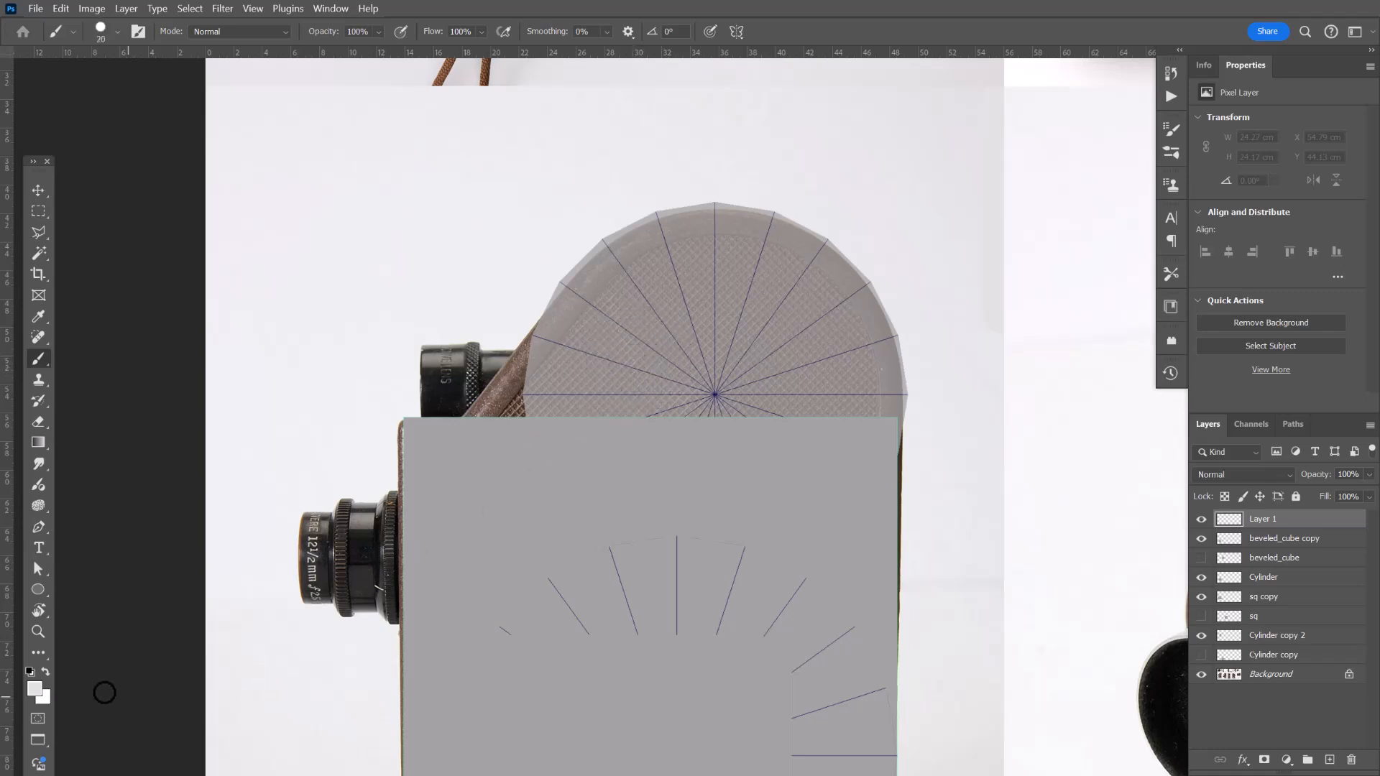
left_click(33, 689)
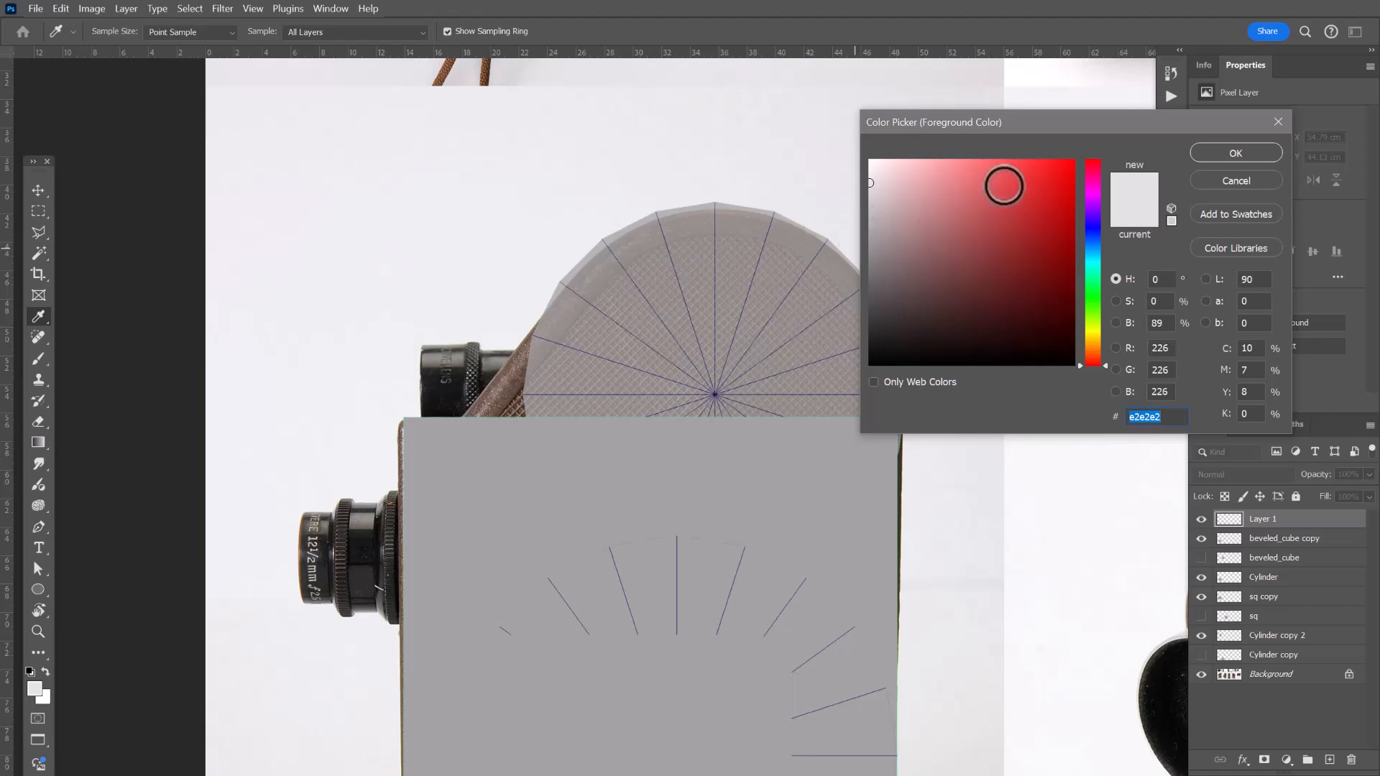
left_click_drag(1002, 185, 1076, 160)
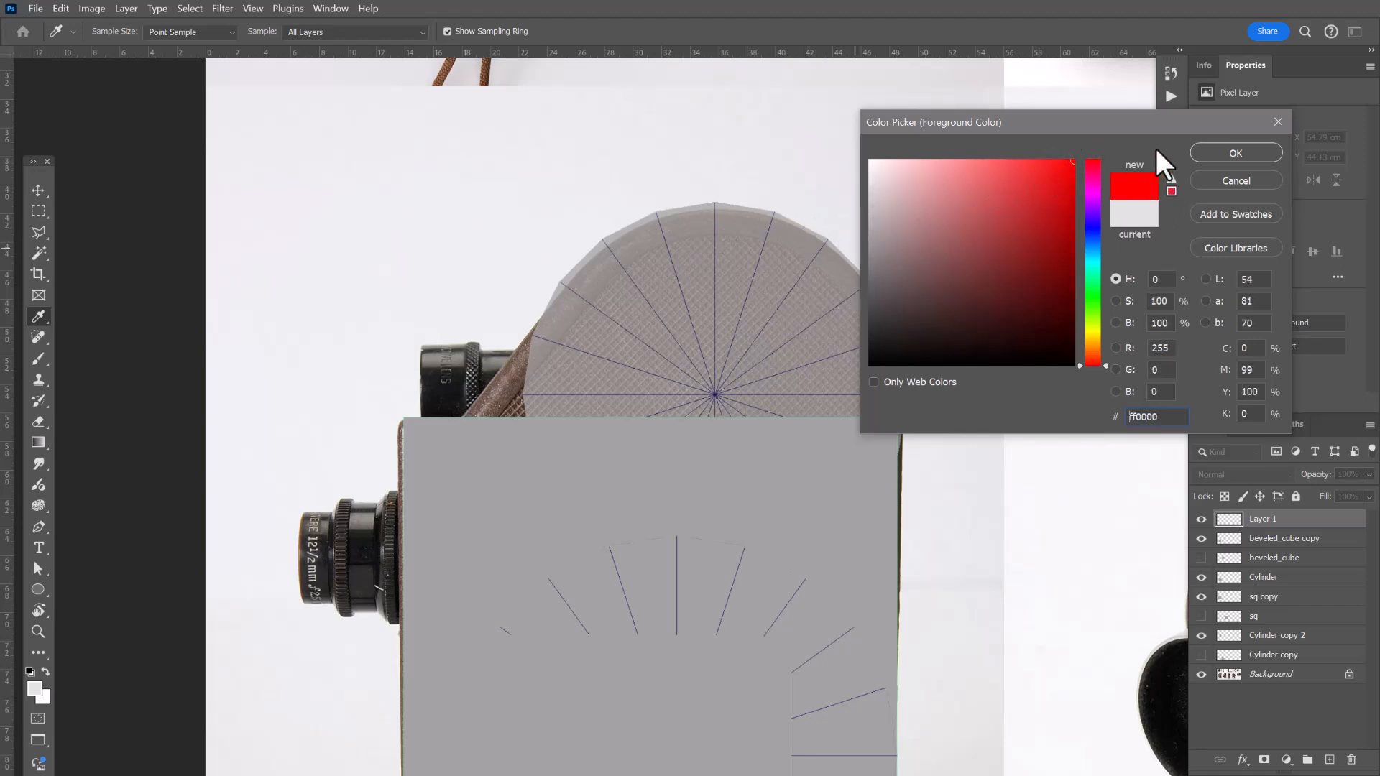
left_click(1232, 151)
Shrink the brush and trace the outer outline of the top film reel housing in red.
key("bracketleft")
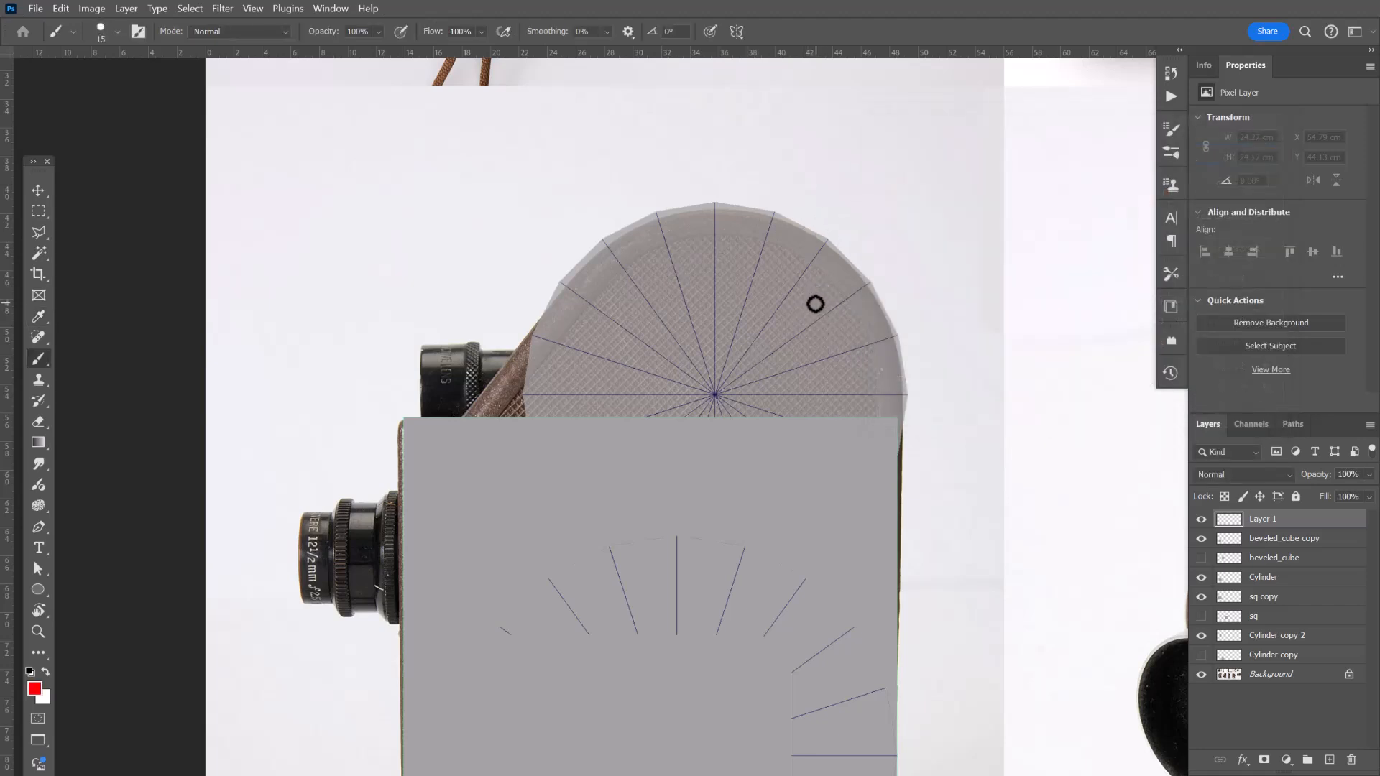
key("bracketleft")
key("bracketleft")
left_click(524, 395)
left_click(475, 400)
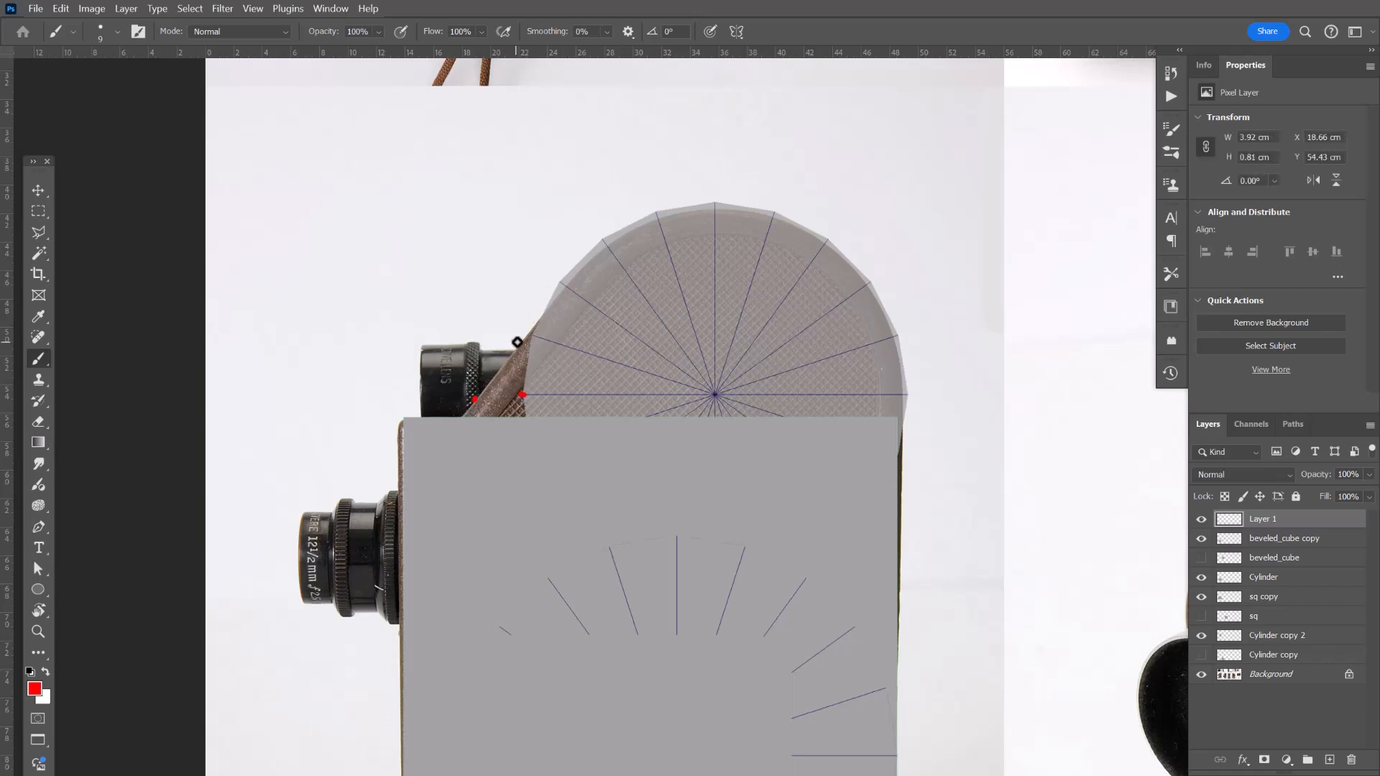
left_click(533, 328, "shift")
left_click(596, 240, "shift")
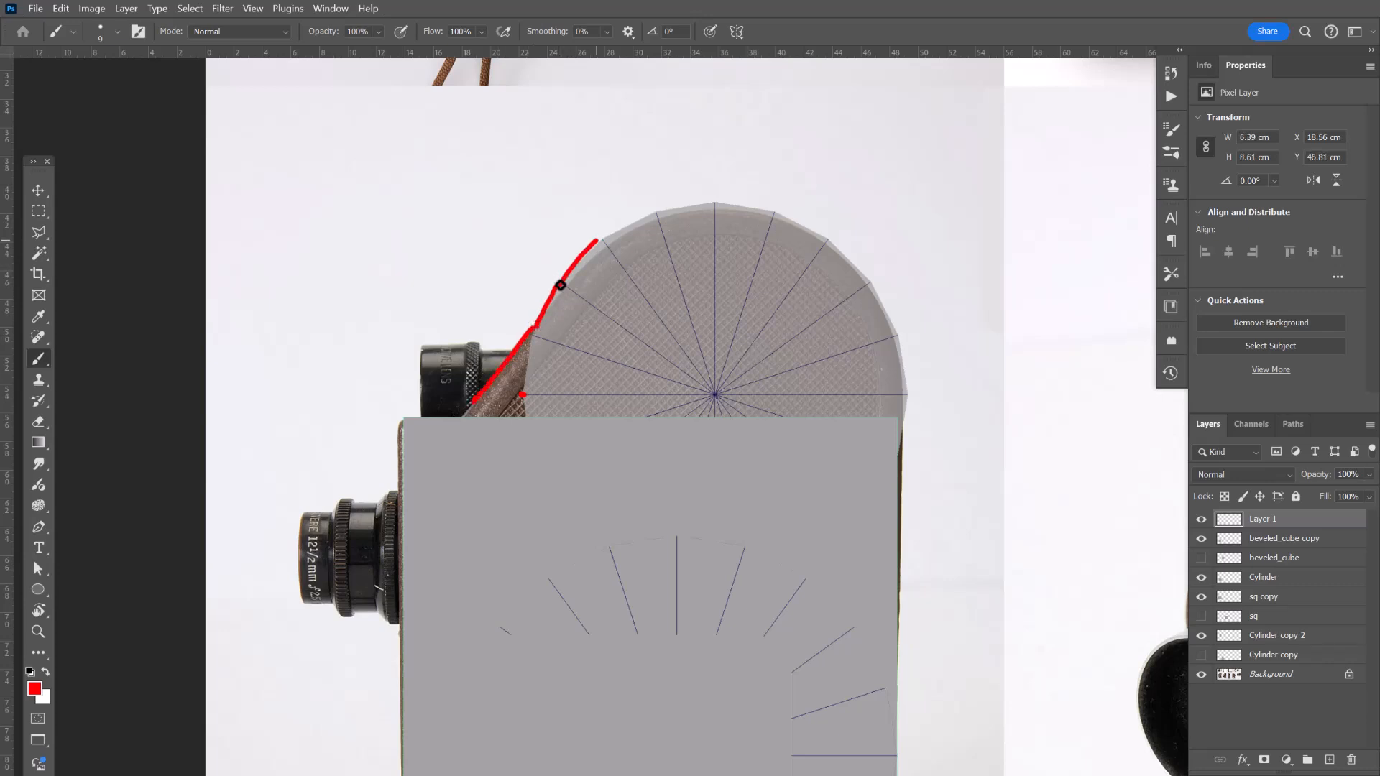
left_click_drag(651, 209, 751, 212)
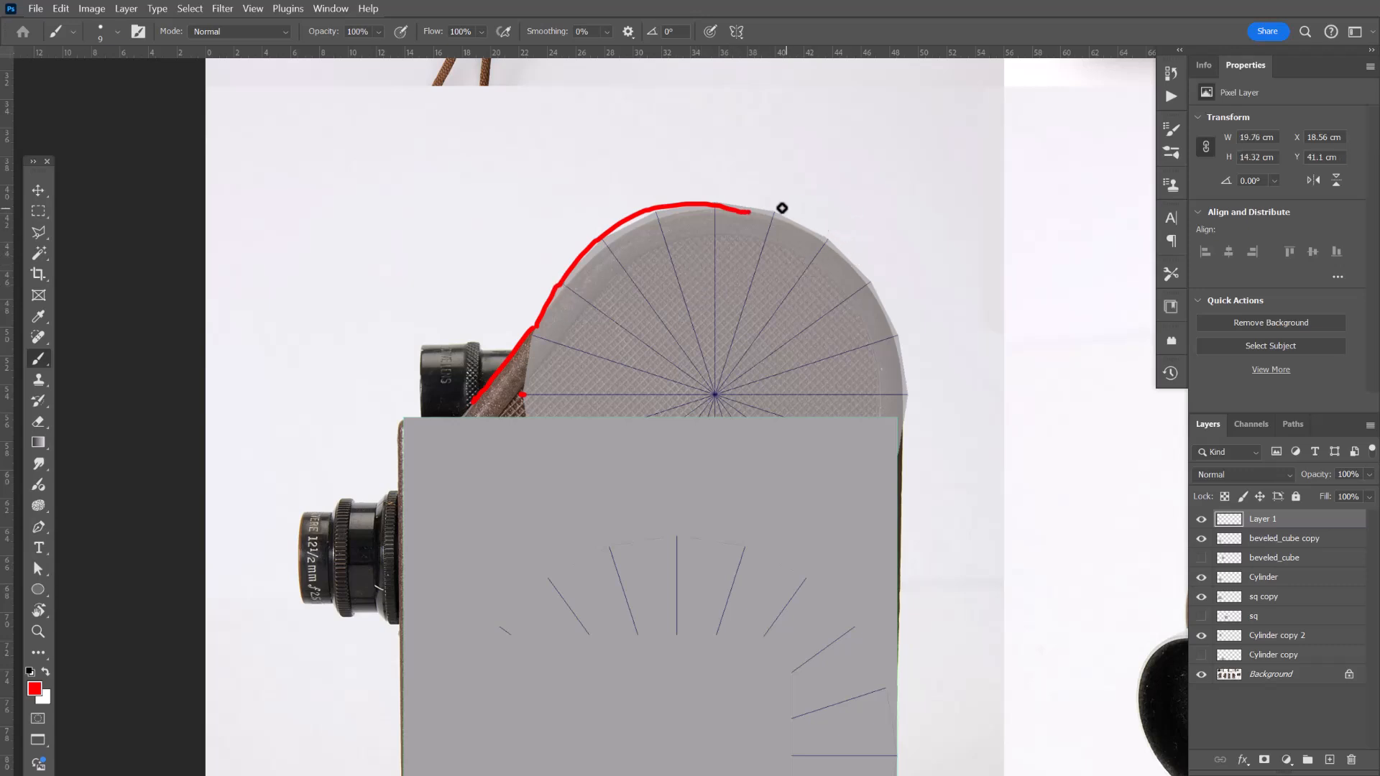
left_click_drag(825, 238, 876, 298)
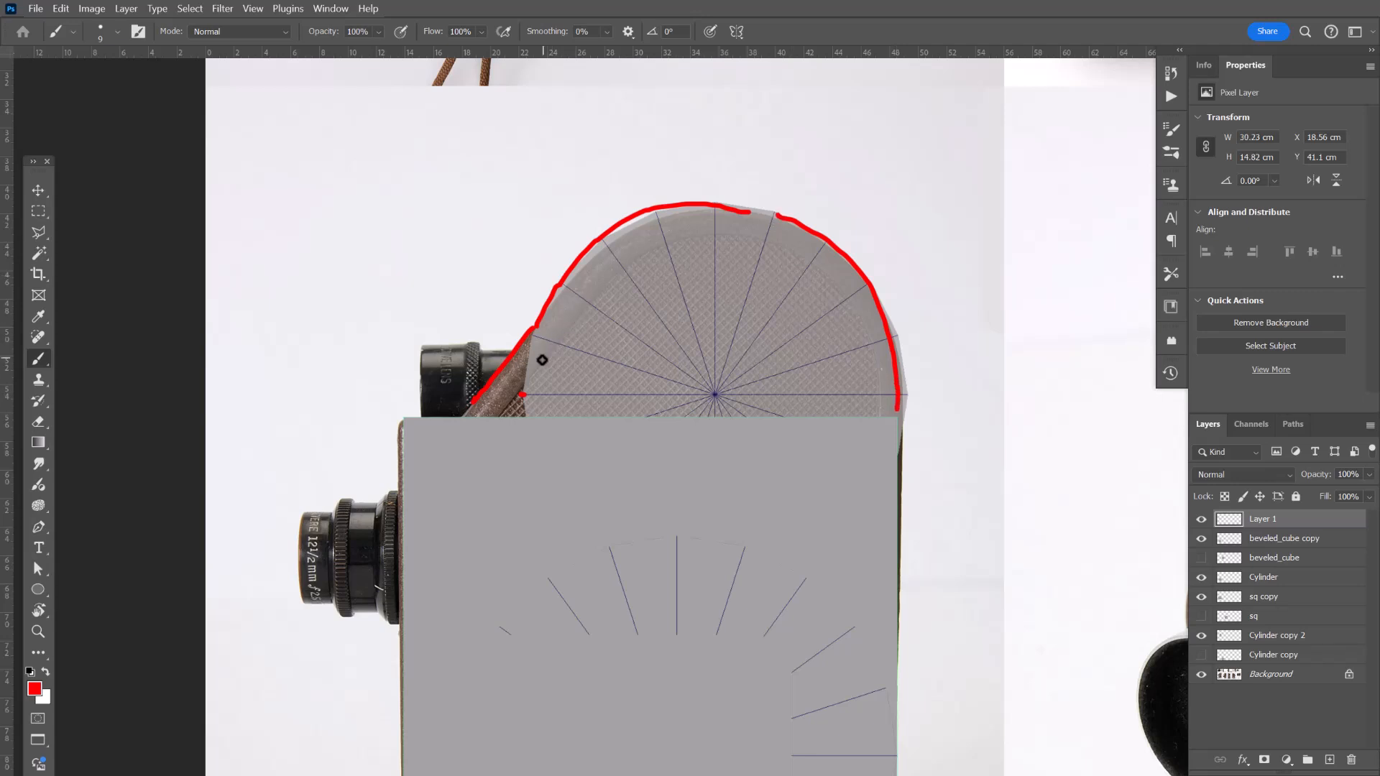
Trace an inner contour line running parallel to the top housing's outline.
left_click_drag(528, 376, 571, 331)
left_click_drag(757, 236, 821, 268)
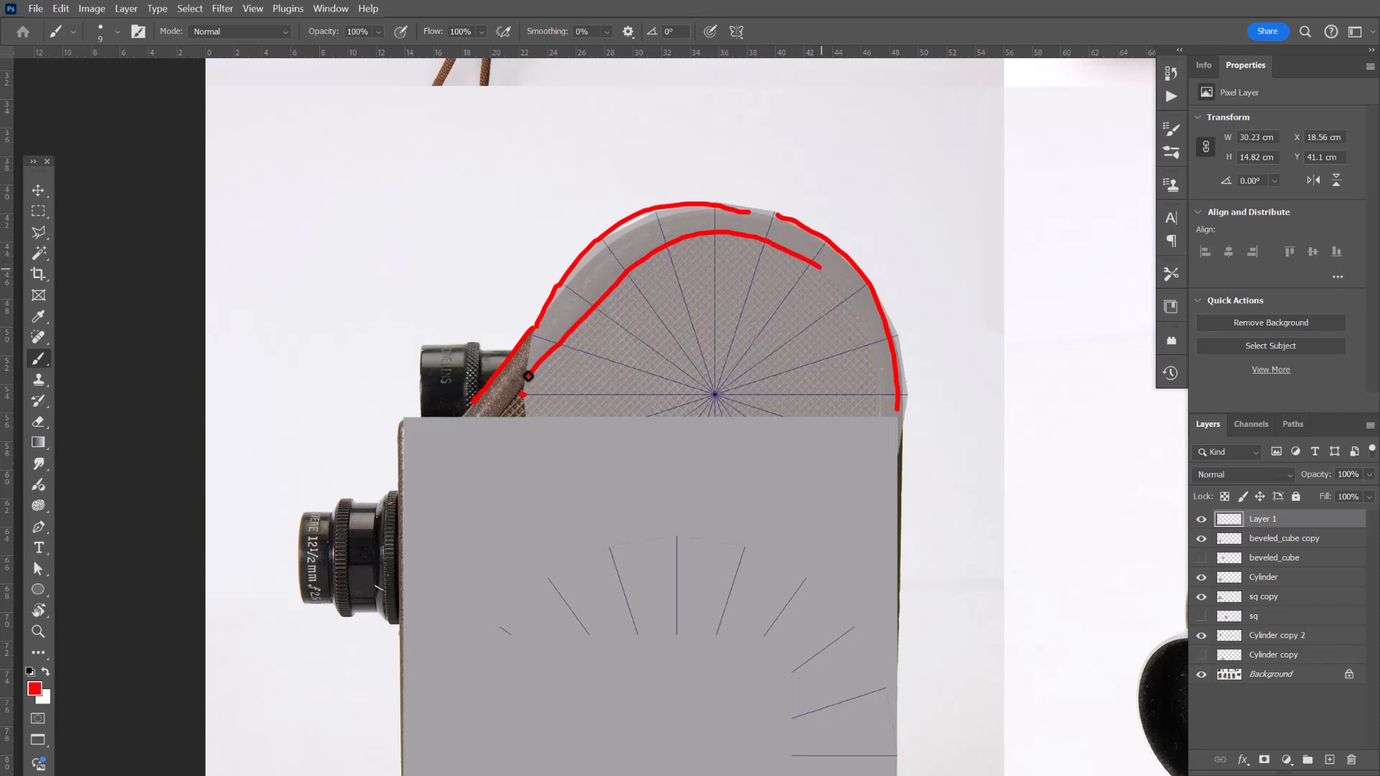
left_click_drag(870, 384, 871, 415)
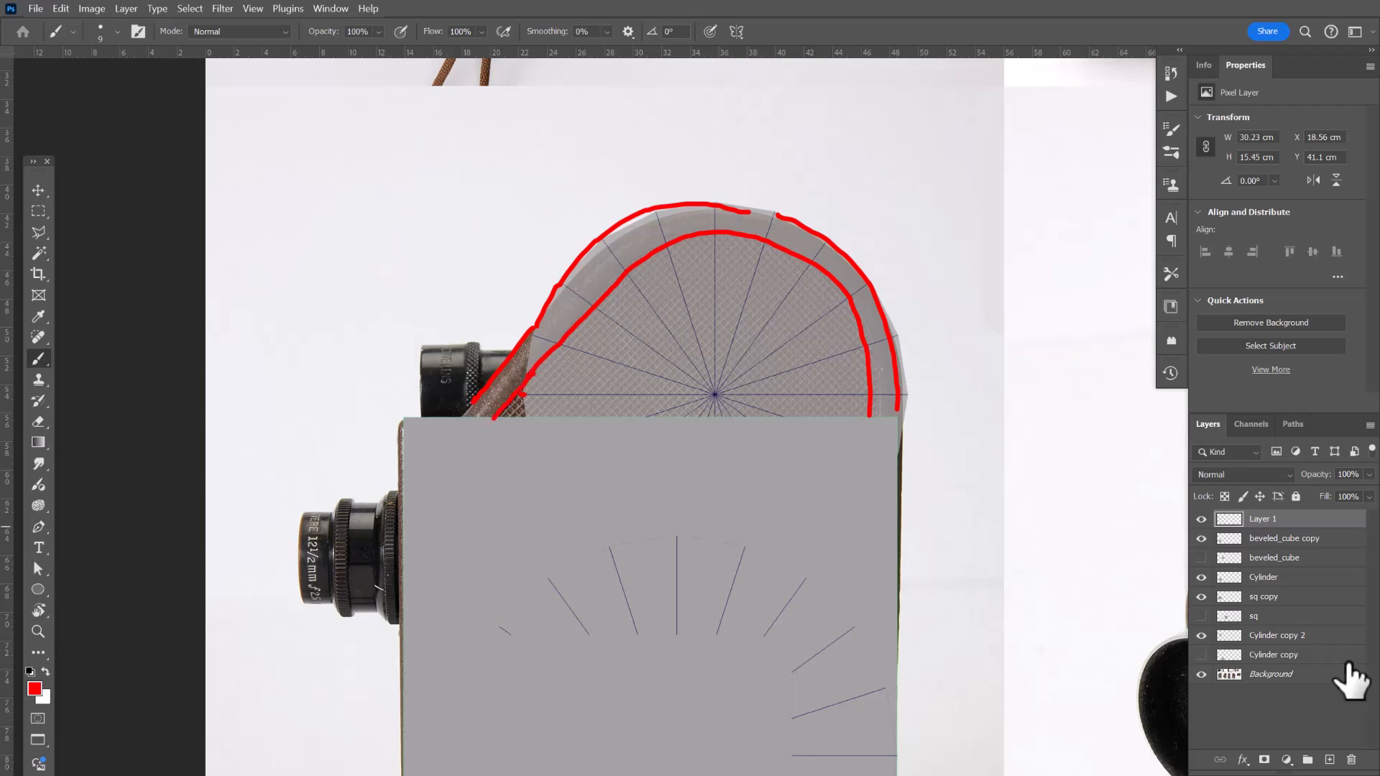
Lower the opacity of the sq copy and beveled_cube copy layers to 58%, then reselect Layer 1.
left_click(1345, 538)
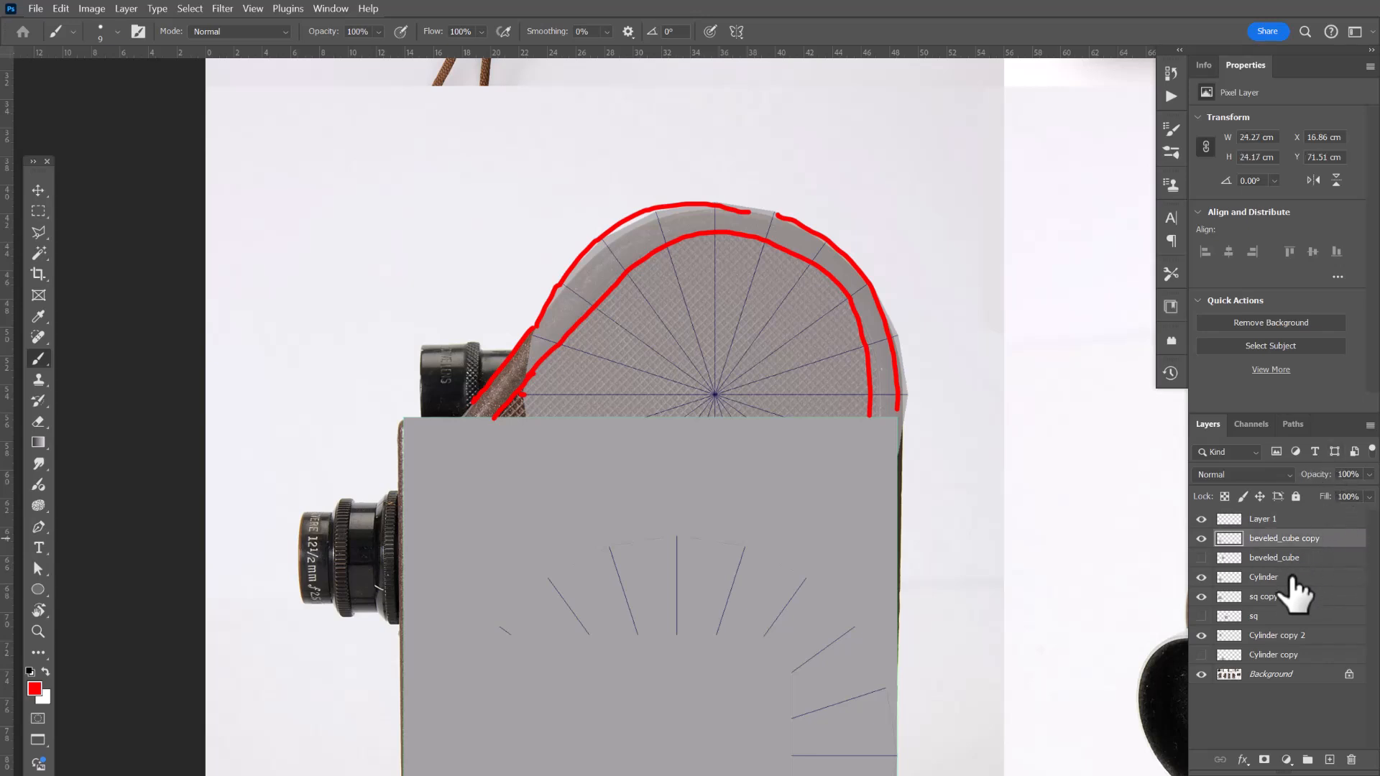
left_click(1321, 596)
mouse_move(1325, 482)
left_mouse_down()
mouse_move(1294, 487)
mouse_move(1313, 490)
left_mouse_up()
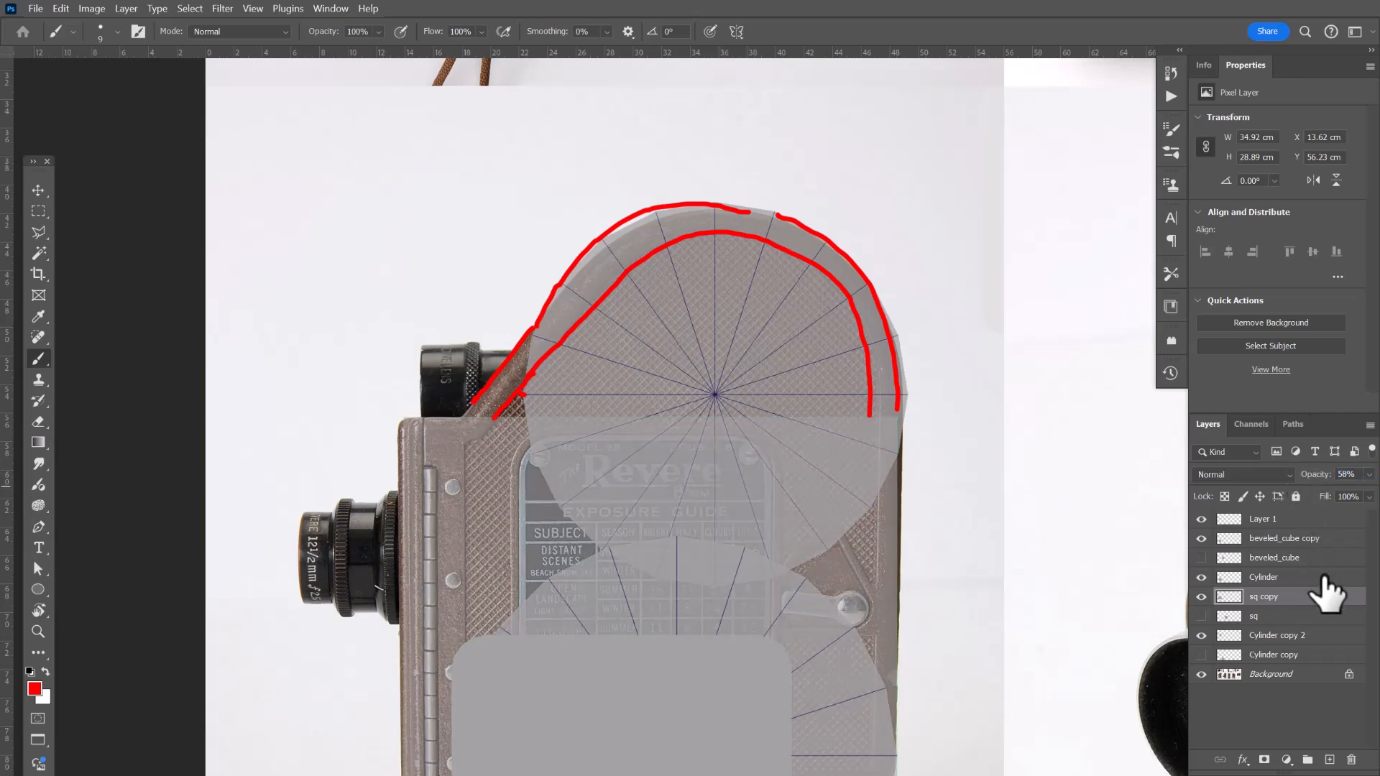
left_click(1328, 558)
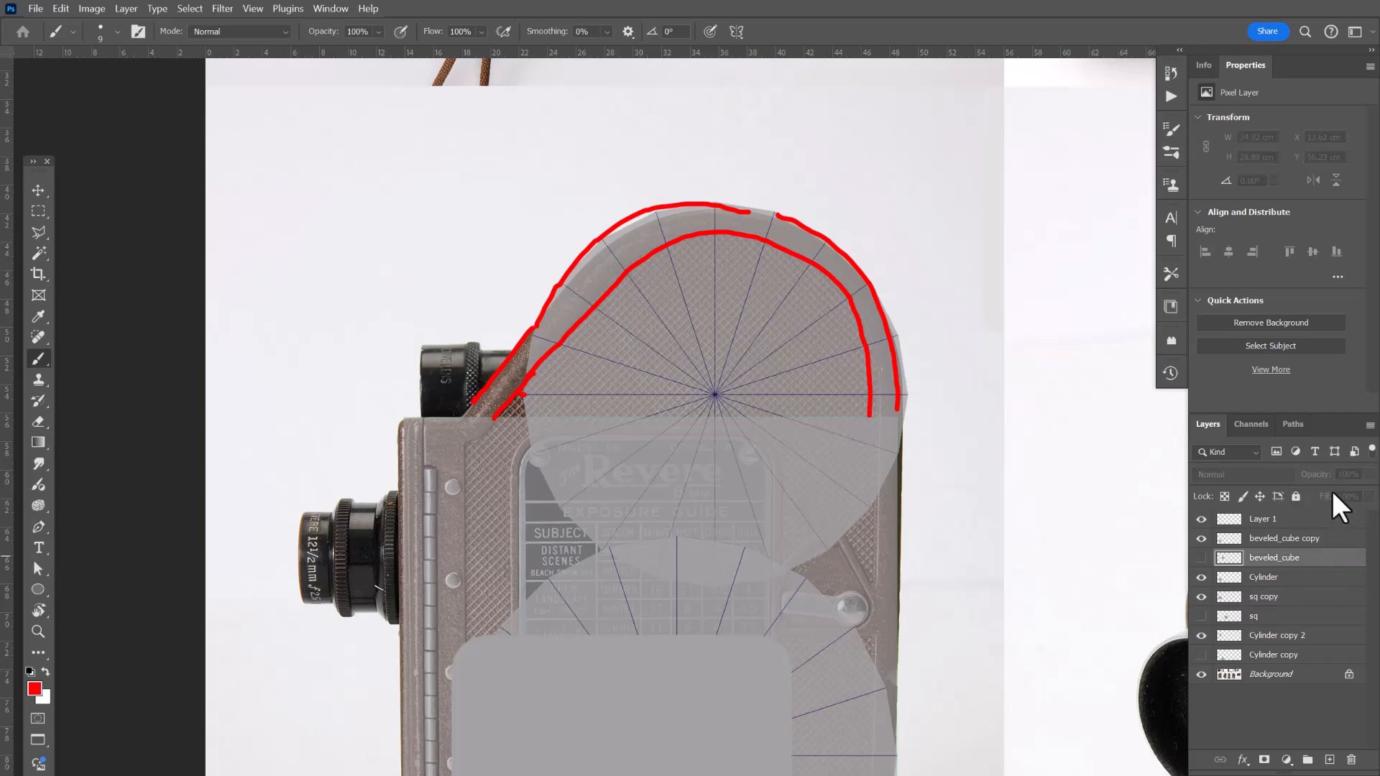
left_click(1329, 539)
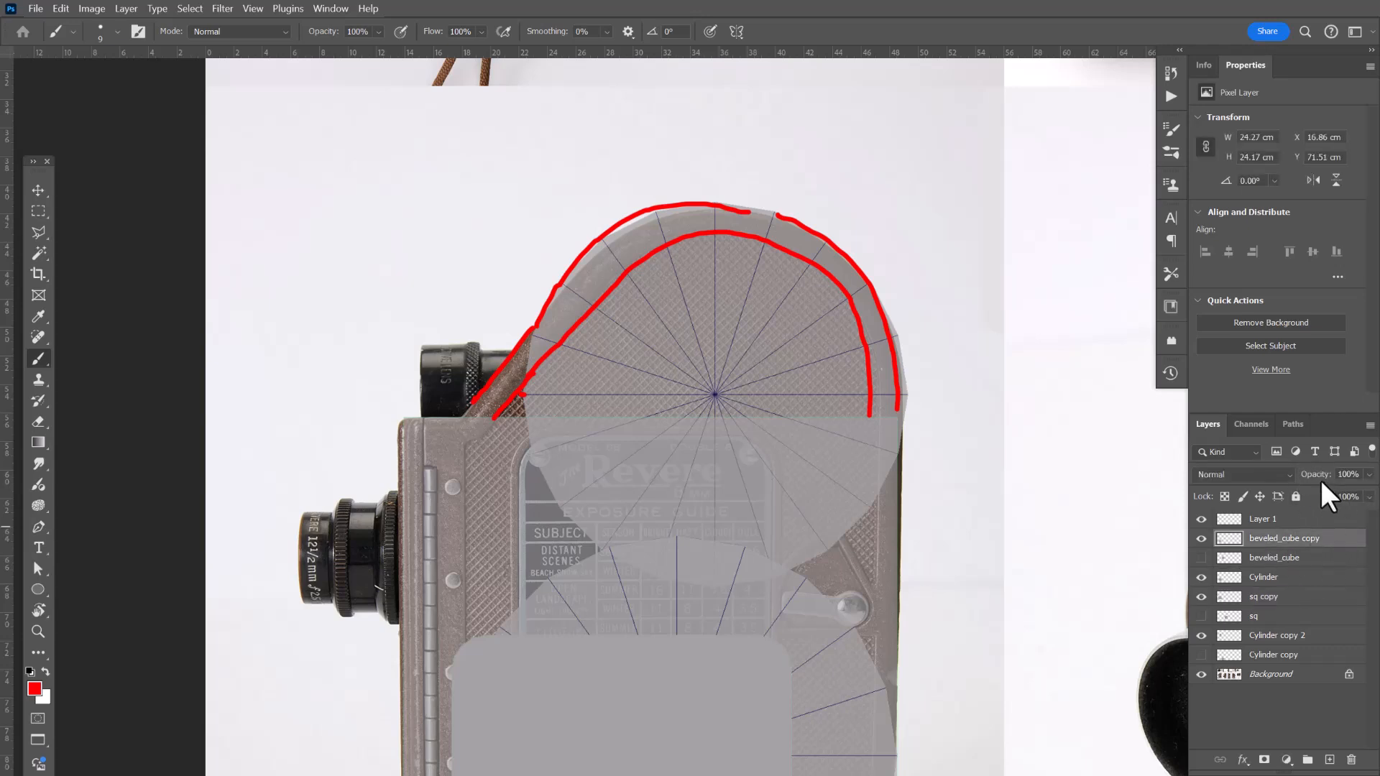
left_click_drag(1307, 491, 1303, 492)
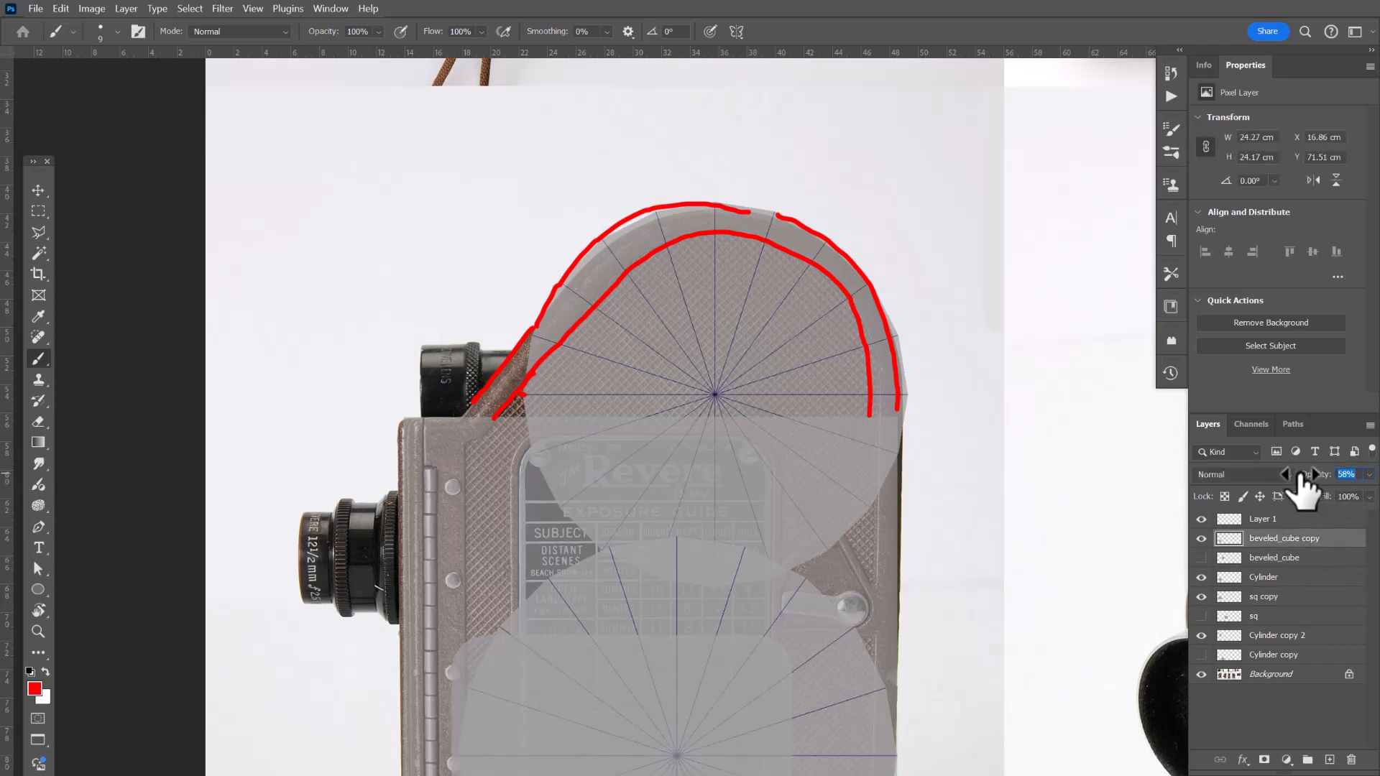
left_click_drag(572, 583, 699, 424)
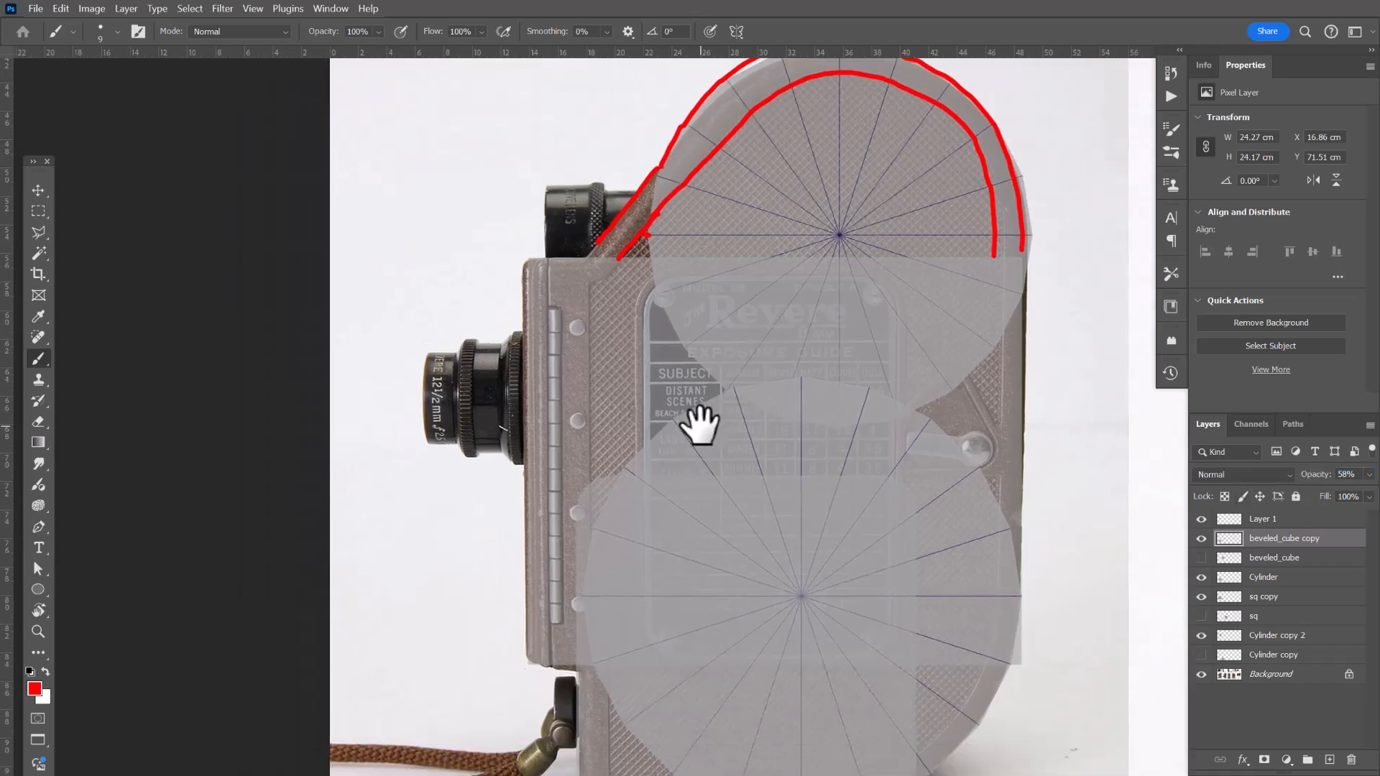
left_click(1294, 520)
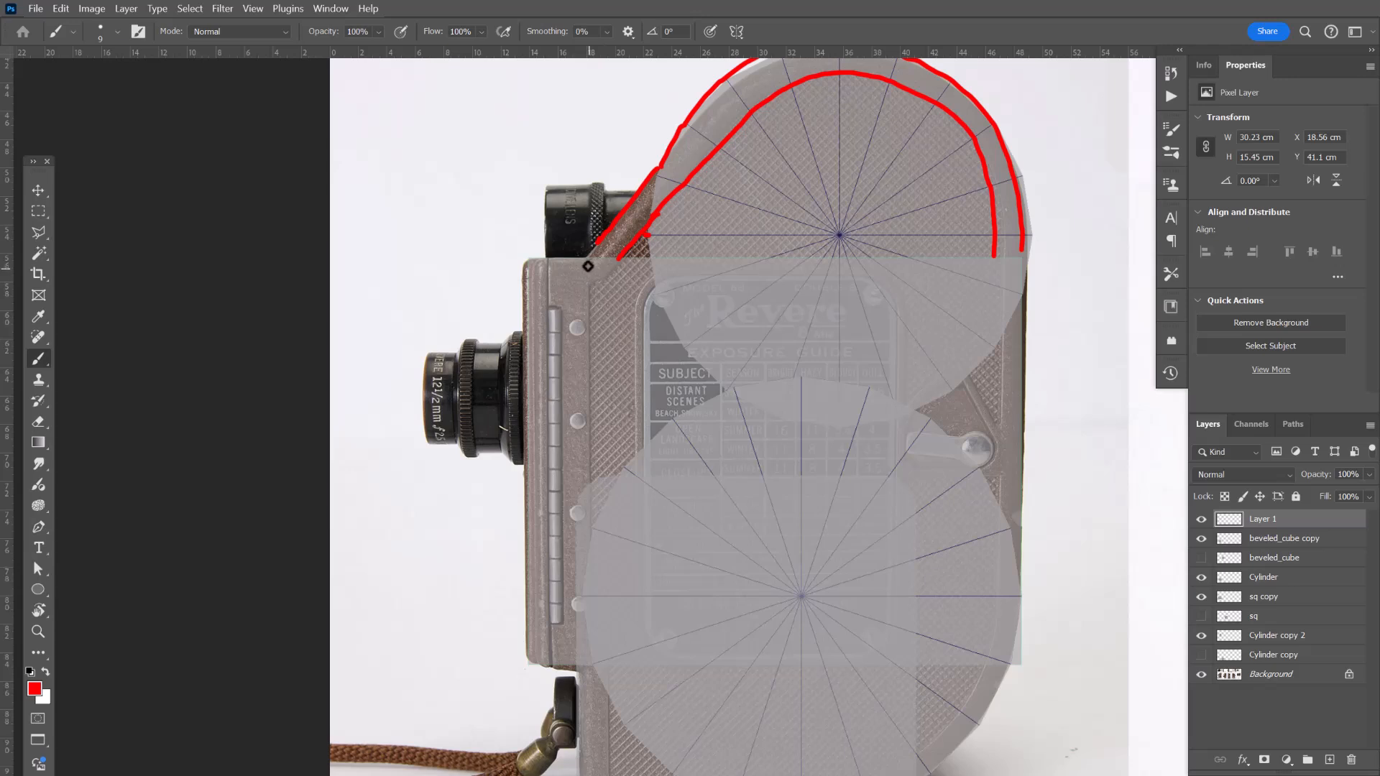
Trace the stepped corner where the top housing meets the front of the camera body.
left_click_drag(584, 256, 596, 286)
left_click_drag(597, 244, 624, 270)
left_click_drag(561, 260, 594, 256)
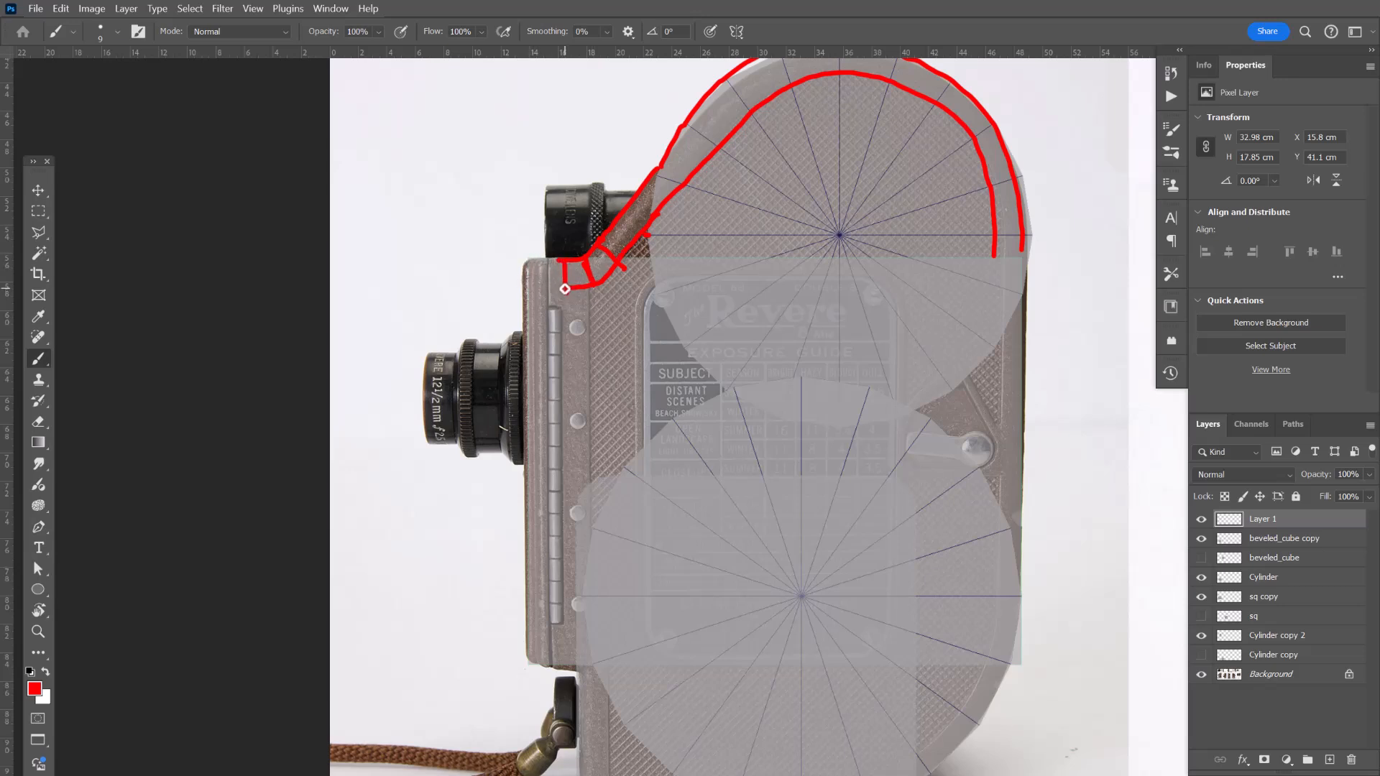
mouse_move(565, 289)
left_mouse_down()
mouse_move(559, 262)
mouse_move(519, 291)
mouse_move(547, 260)
mouse_move(547, 318)
left_mouse_up()
Trace the body's front edge with two vertical lines and mark the notch at its lower end.
left_click_drag(585, 395, 607, 338)
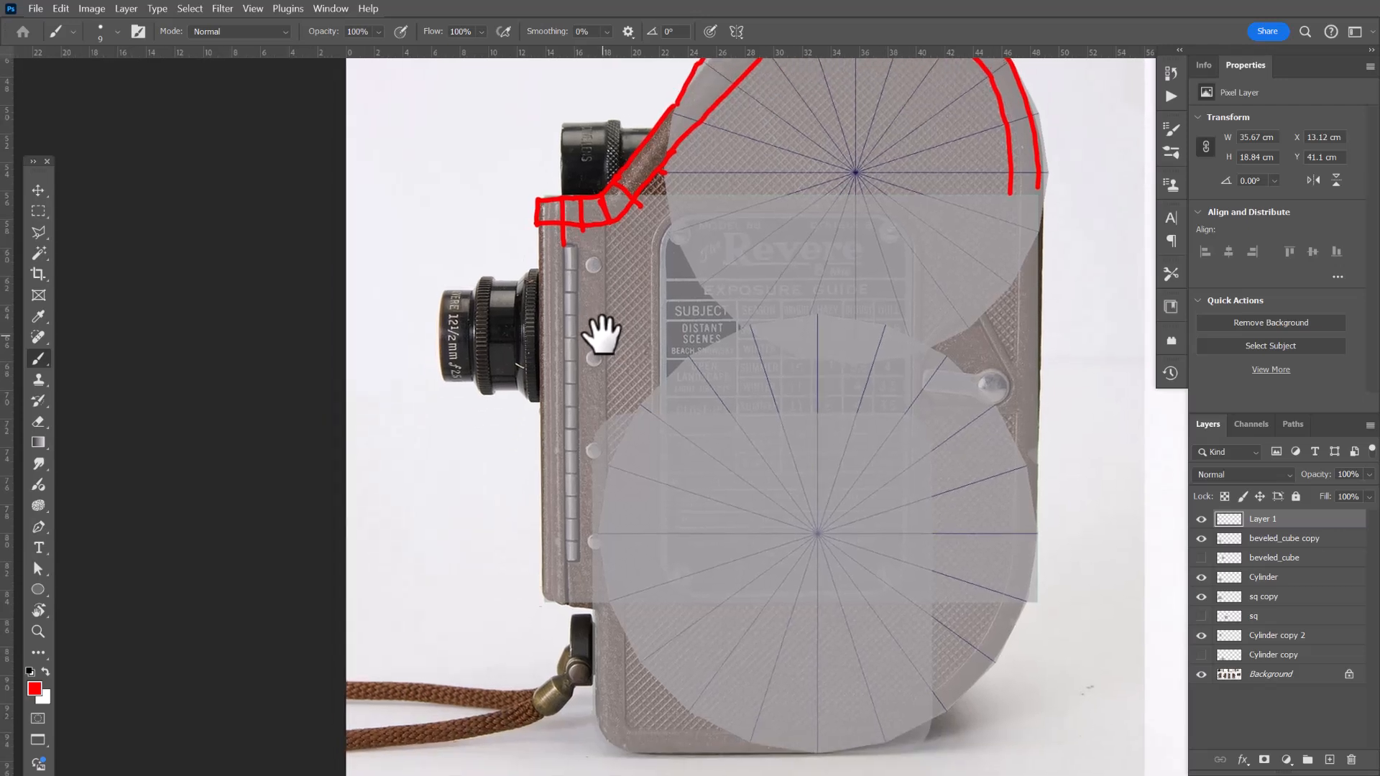
left_click_drag(543, 248, 542, 528)
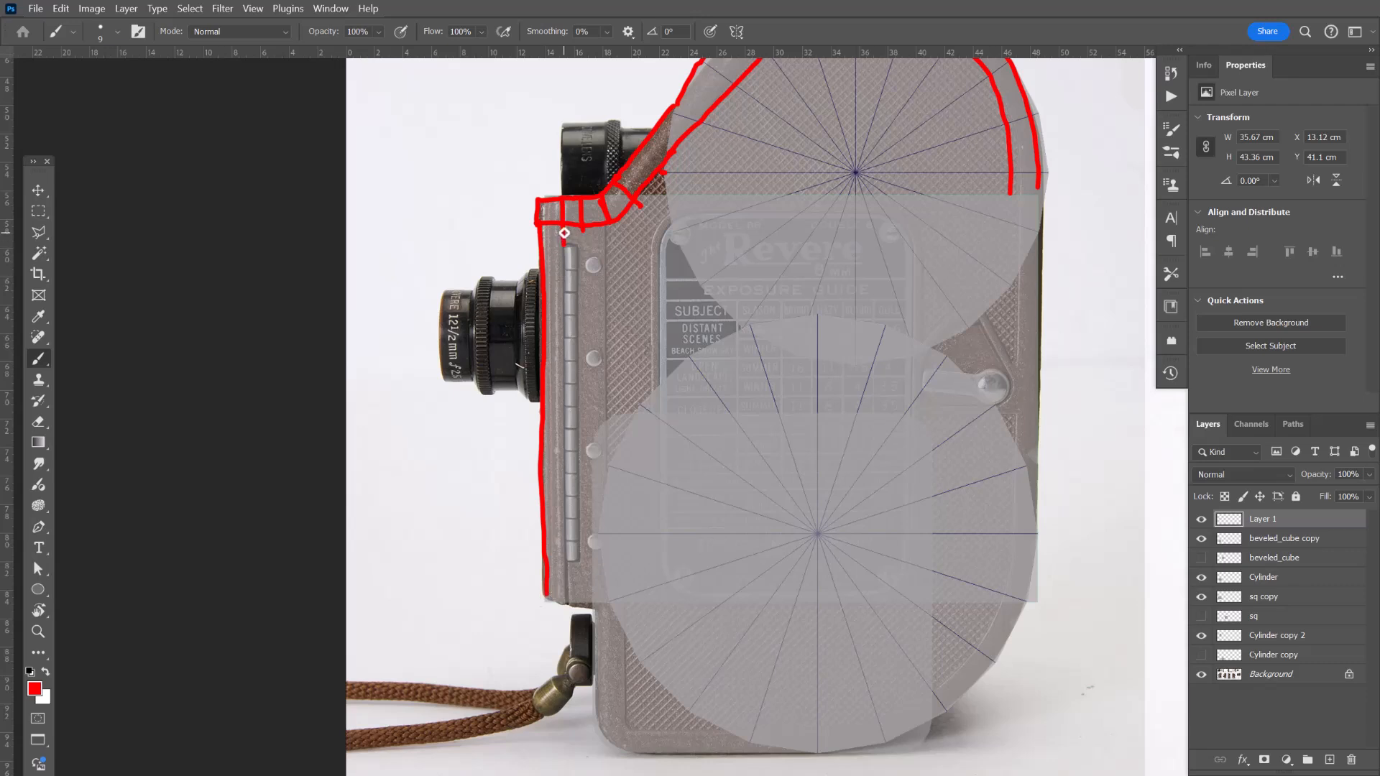
left_click_drag(564, 244, 579, 627)
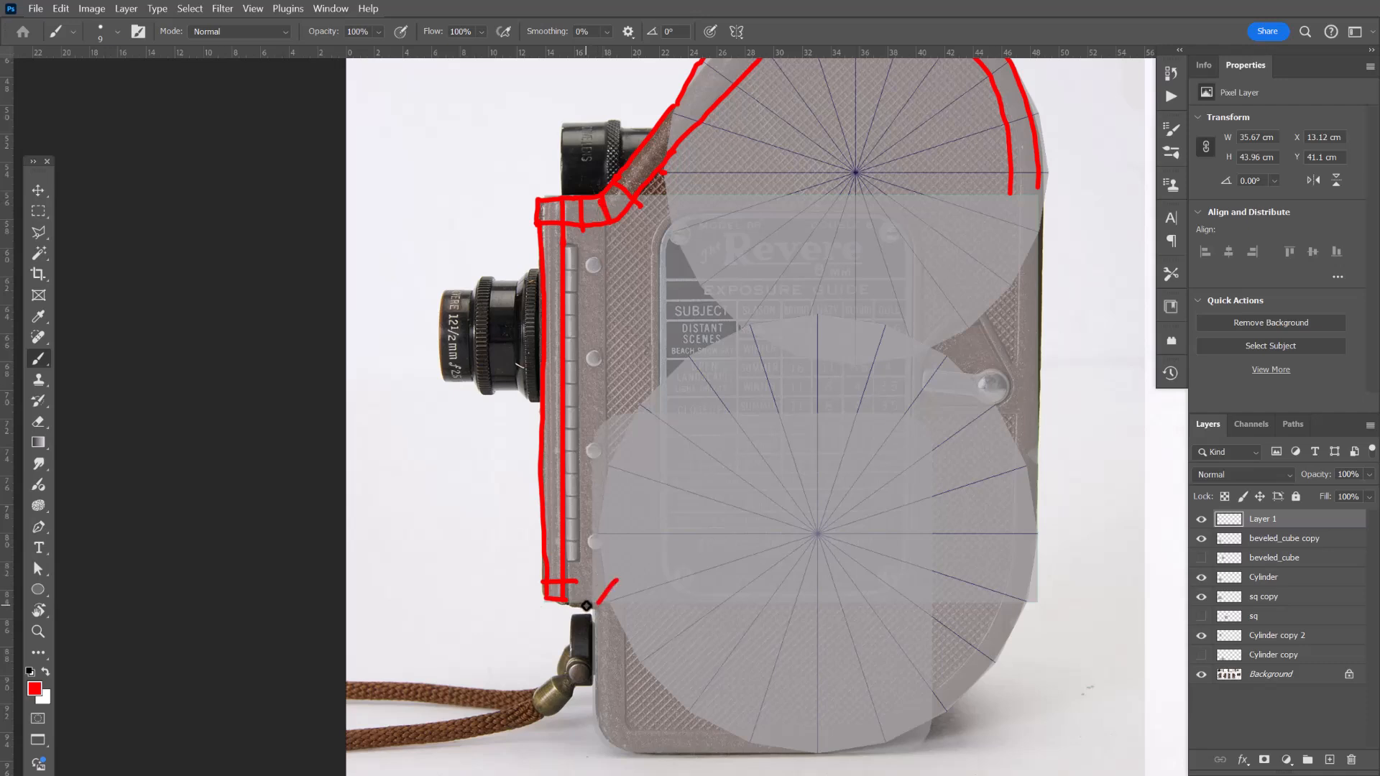
left_click_drag(587, 601, 585, 572)
left_click_drag(622, 623, 623, 584)
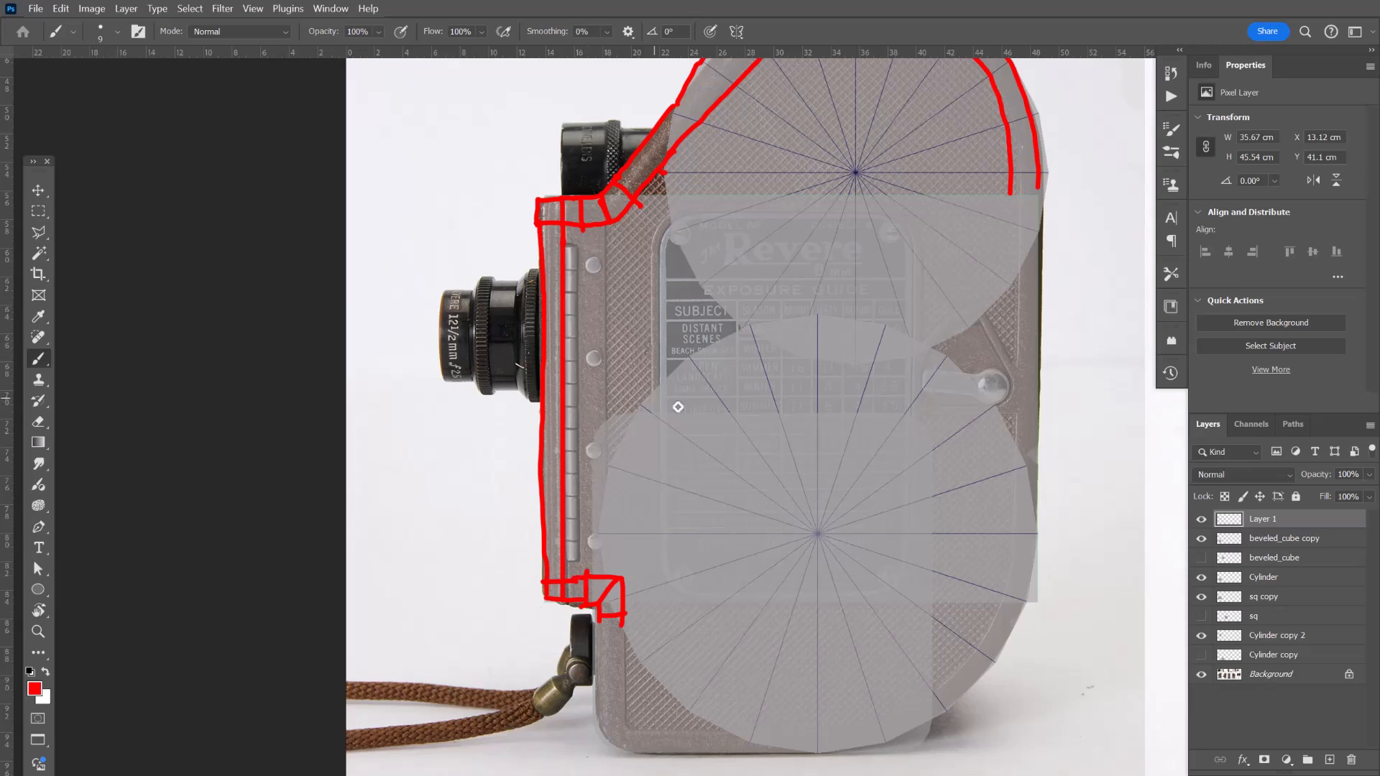
Draw the rounded lower-front corner contour of the camera body, undoing and redoing the strokes.
left_click_drag(703, 462, 683, 385)
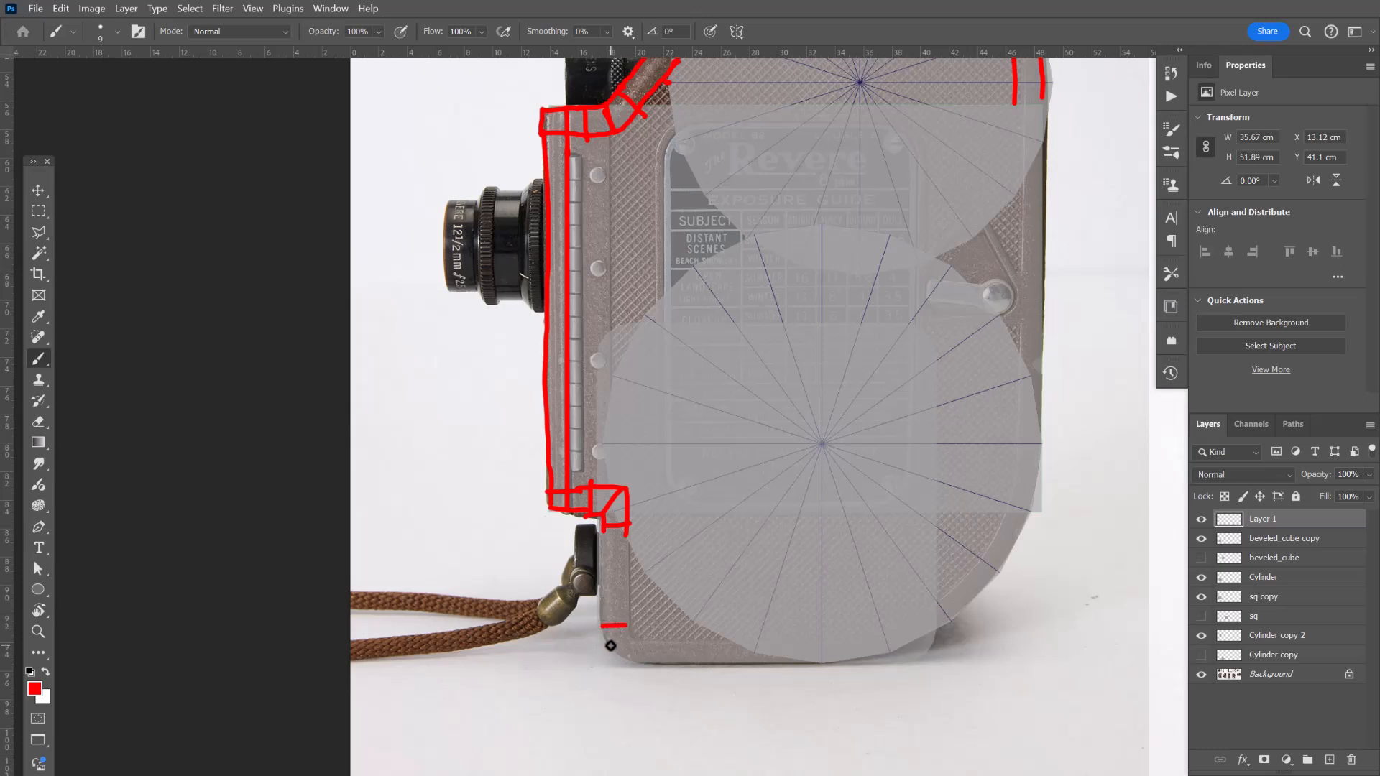
left_click_drag(610, 647, 629, 637)
key("ctrl+z")
key("ctrl+z")
key("ctrl+z")
key("ctrl+z")
left_click_drag(614, 656, 635, 637)
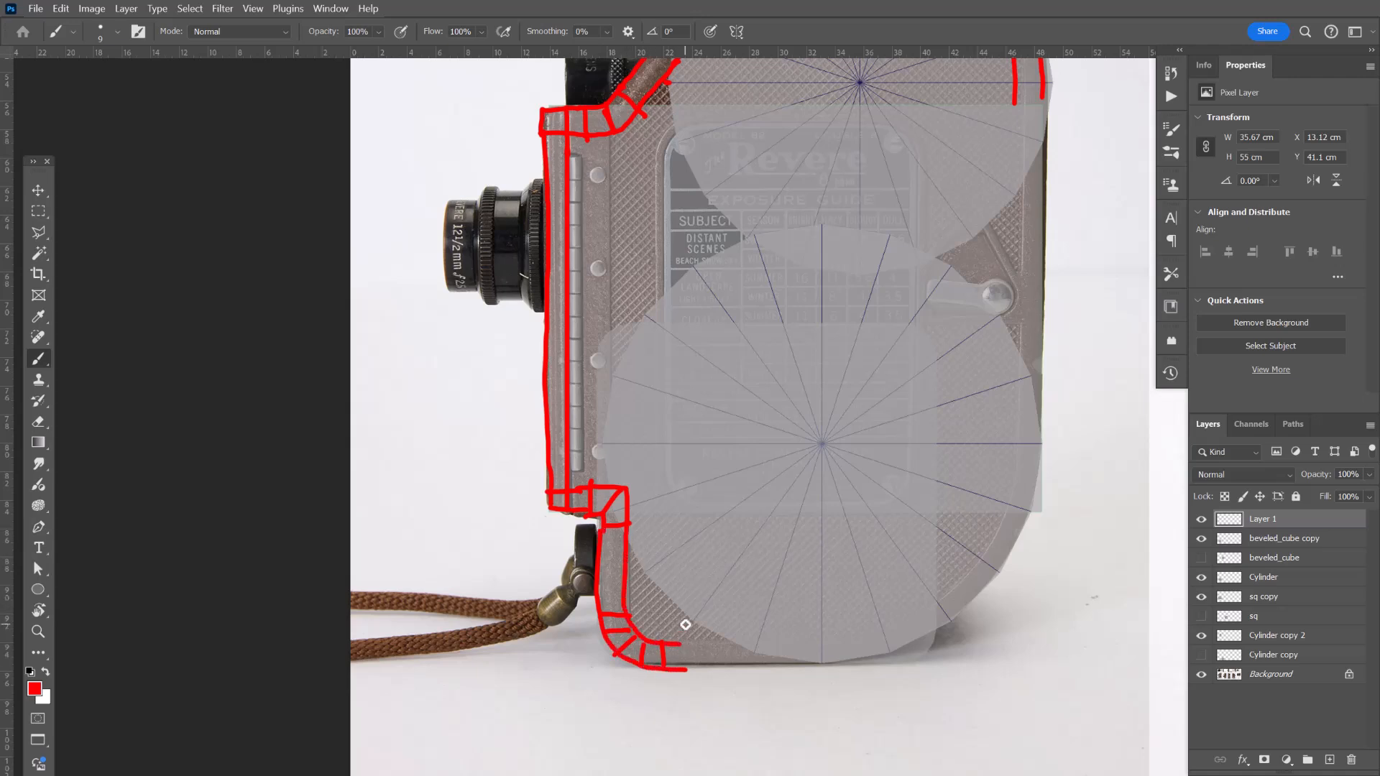
Trace the body's bottom edge, lower-right corner and right side with connected straight segments.
left_click_drag(740, 594, 647, 616)
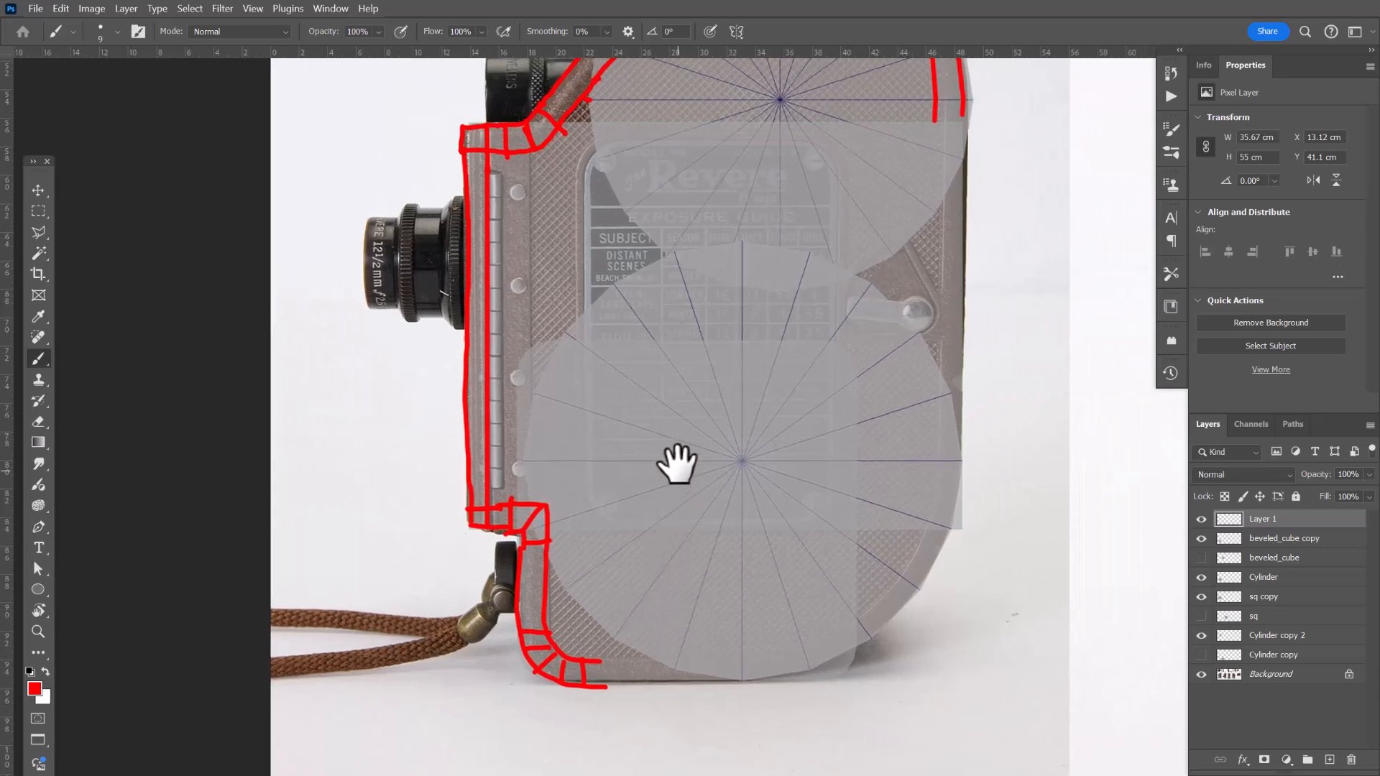
left_click_drag(682, 489, 666, 405)
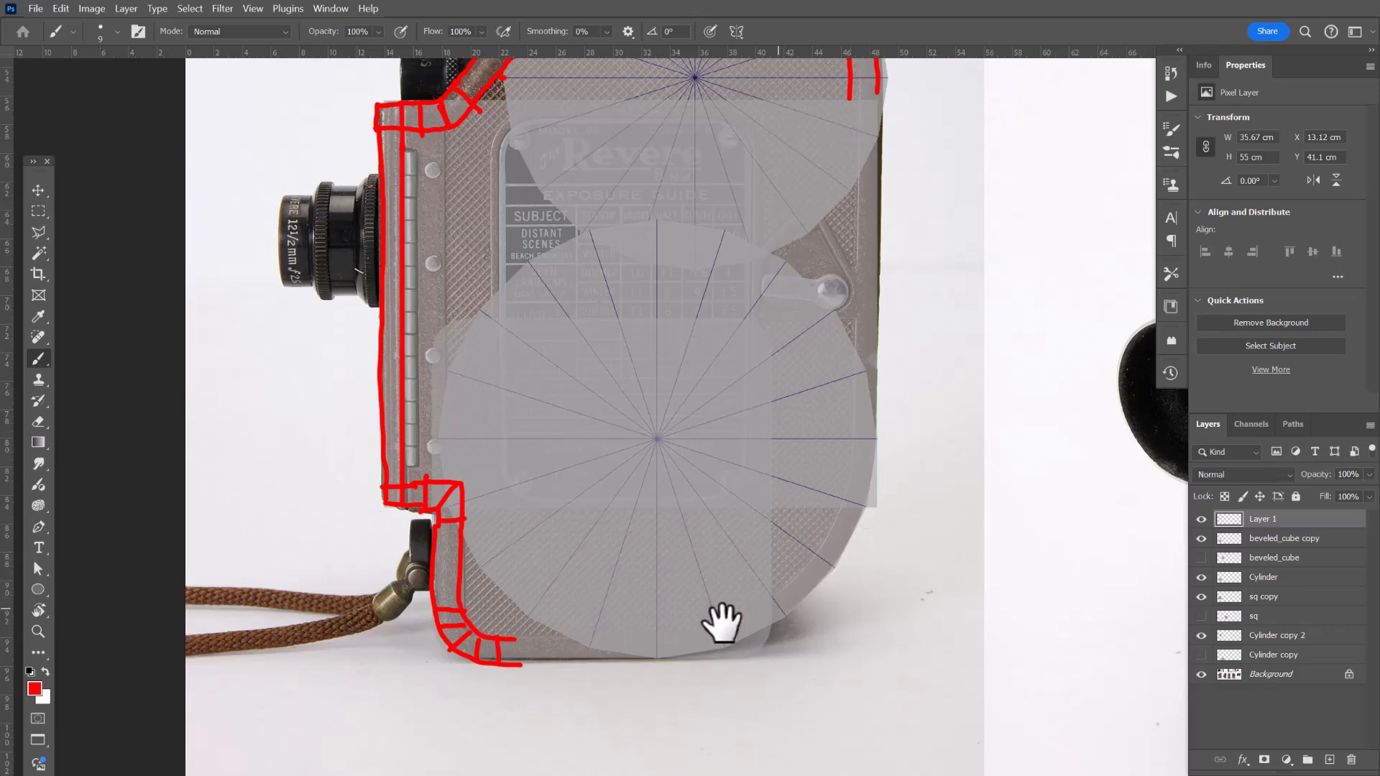
left_click_drag(516, 661, 650, 661)
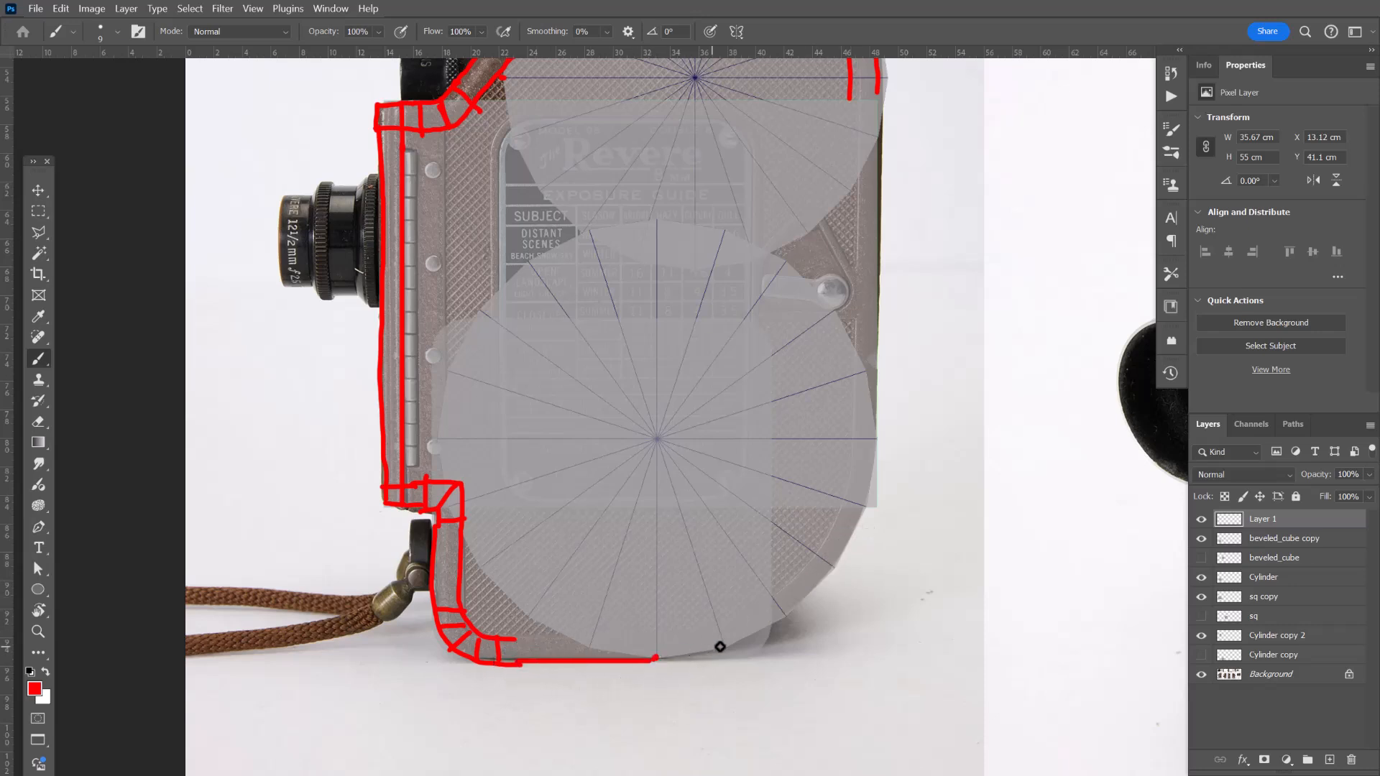
left_click(725, 647, "shift")
left_click(785, 616, "shift")
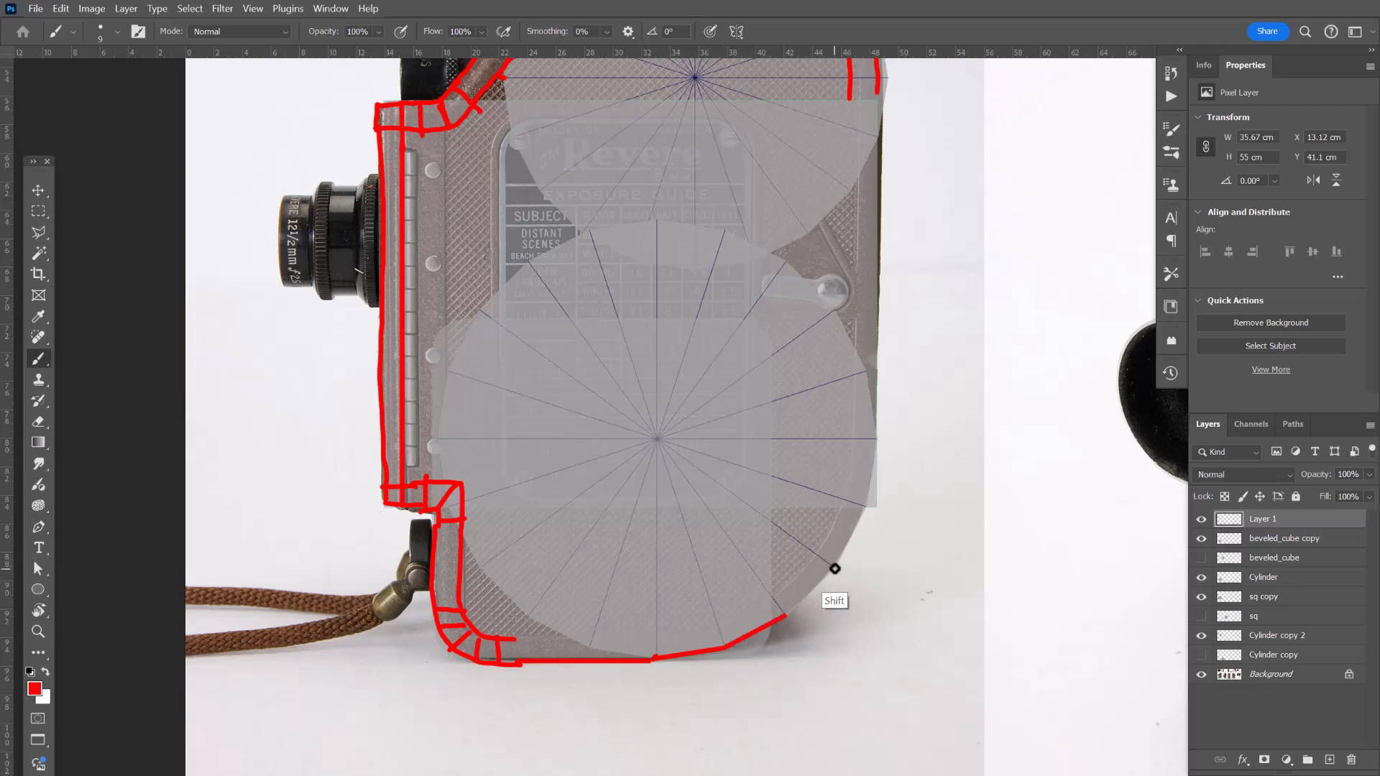
left_click(834, 568, "shift")
left_click(865, 506, "shift")
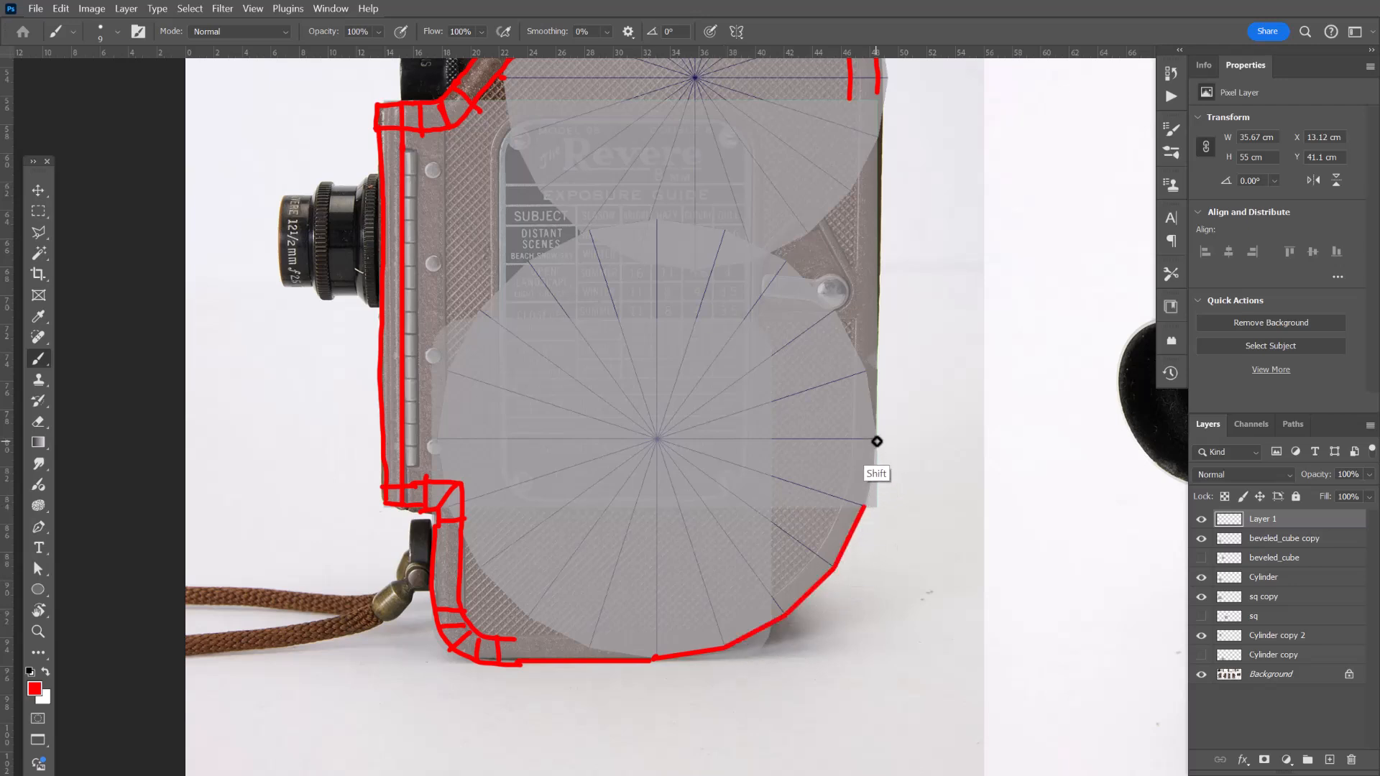
left_click_drag(896, 347, 891, 456)
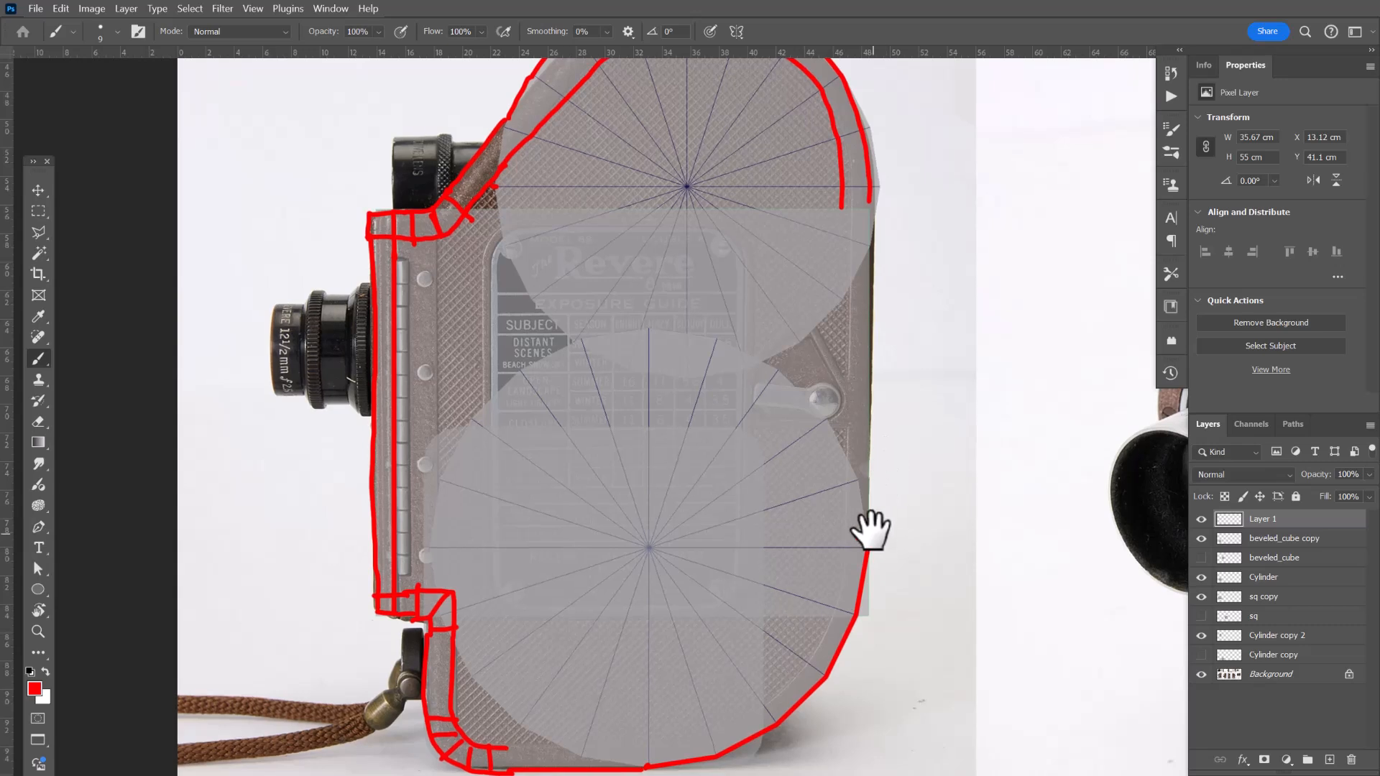
left_click(867, 207, "shift")
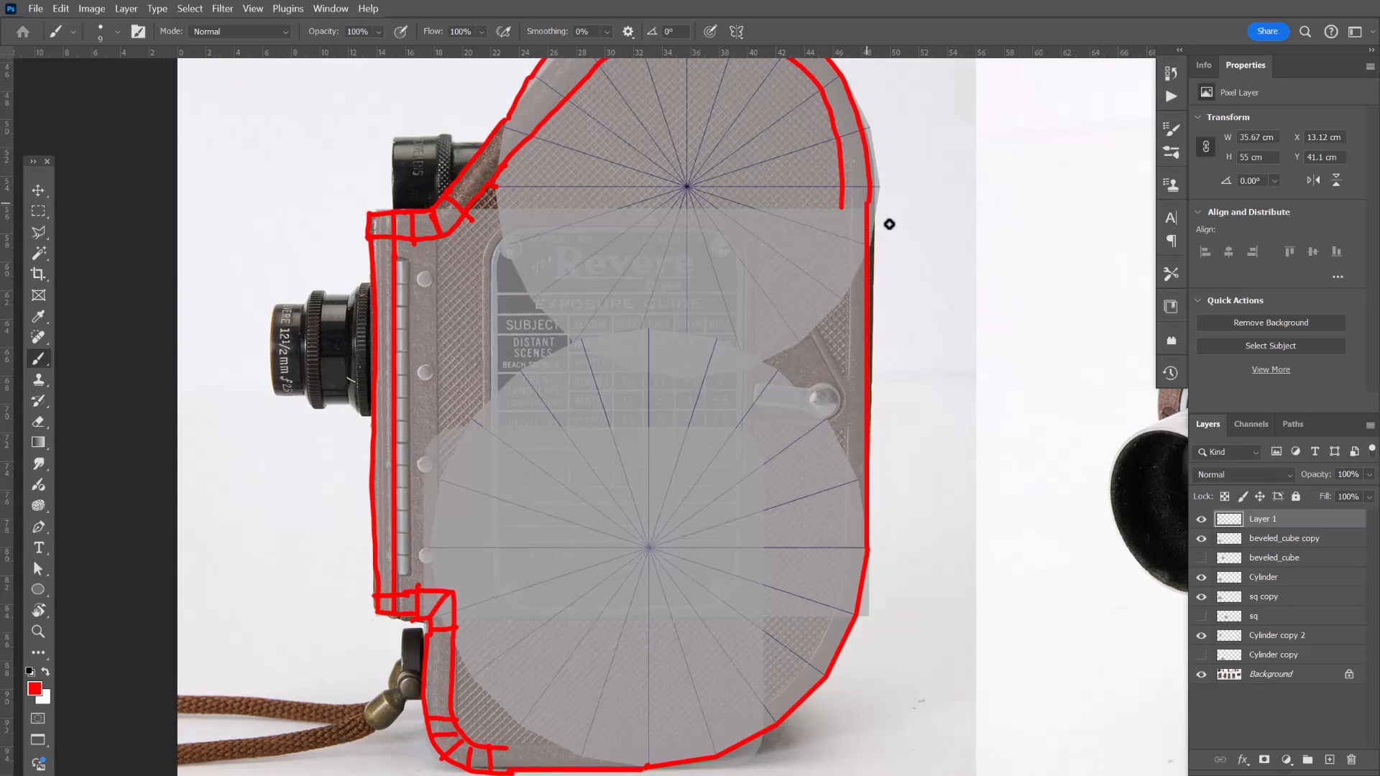
Draw a horizontal line across the body at mid-height and write 180 beside the front edge.
left_click_drag(775, 419, 809, 371)
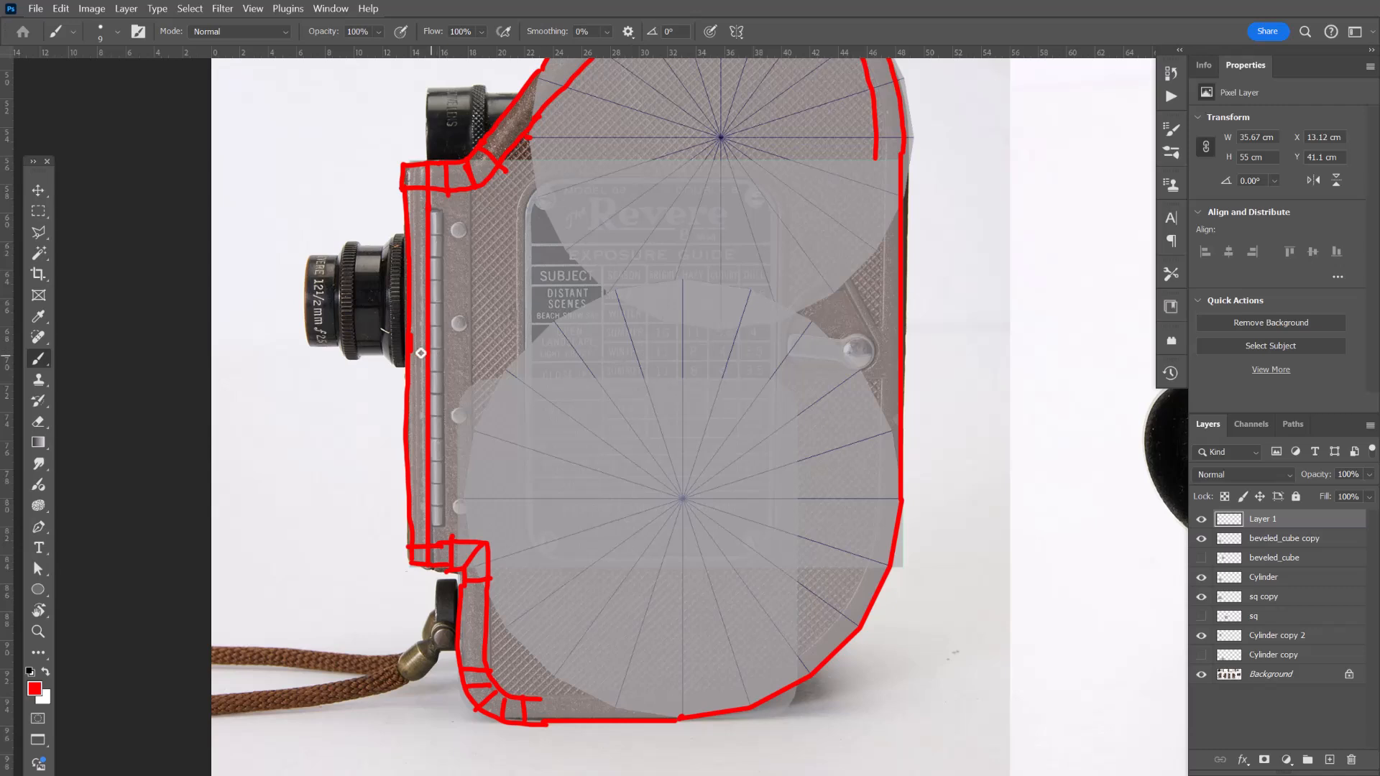
left_click_drag(410, 350, 901, 345)
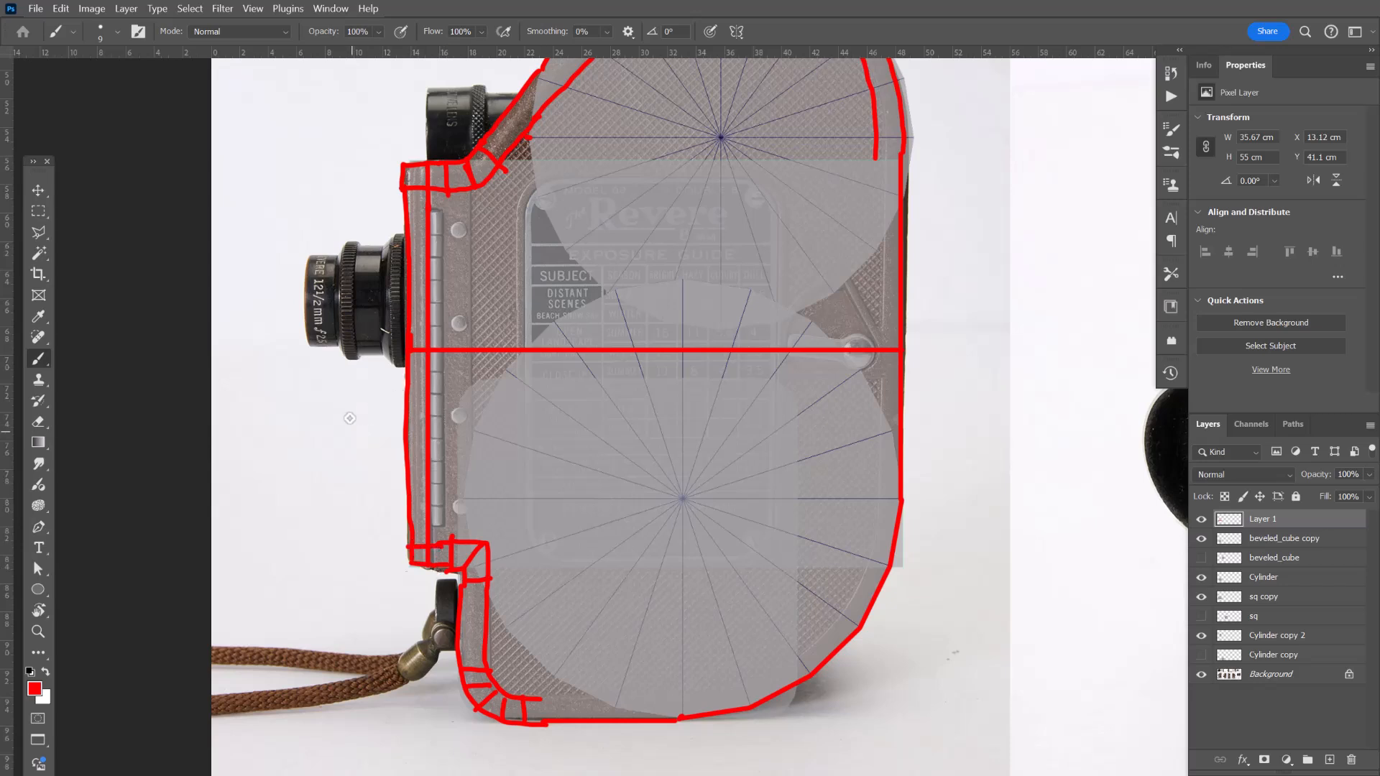
left_click_drag(348, 409, 356, 431)
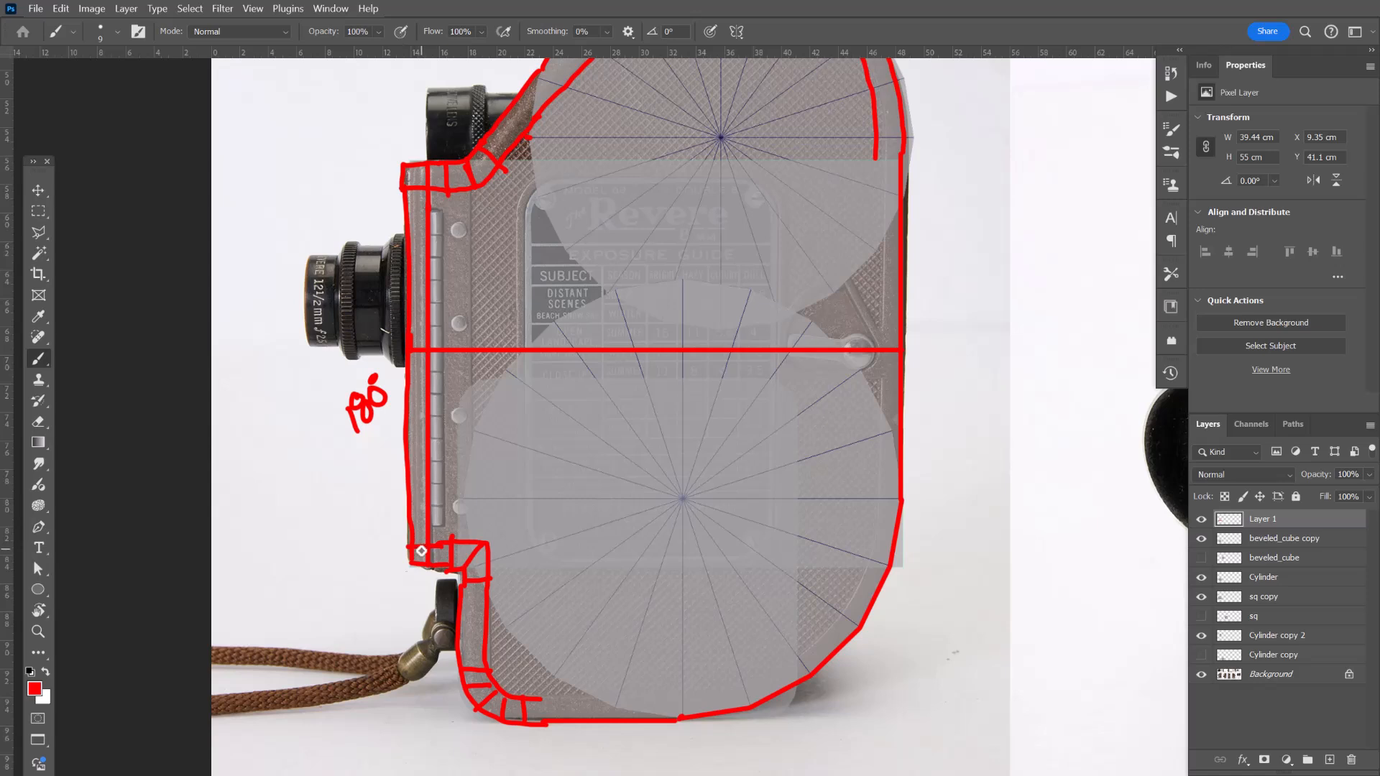
Trace an inner contour parallel to the body's bottom edge and lower-right corner.
mouse_move(564, 462)
left_mouse_down()
mouse_move(525, 446)
mouse_move(530, 425)
left_mouse_up()
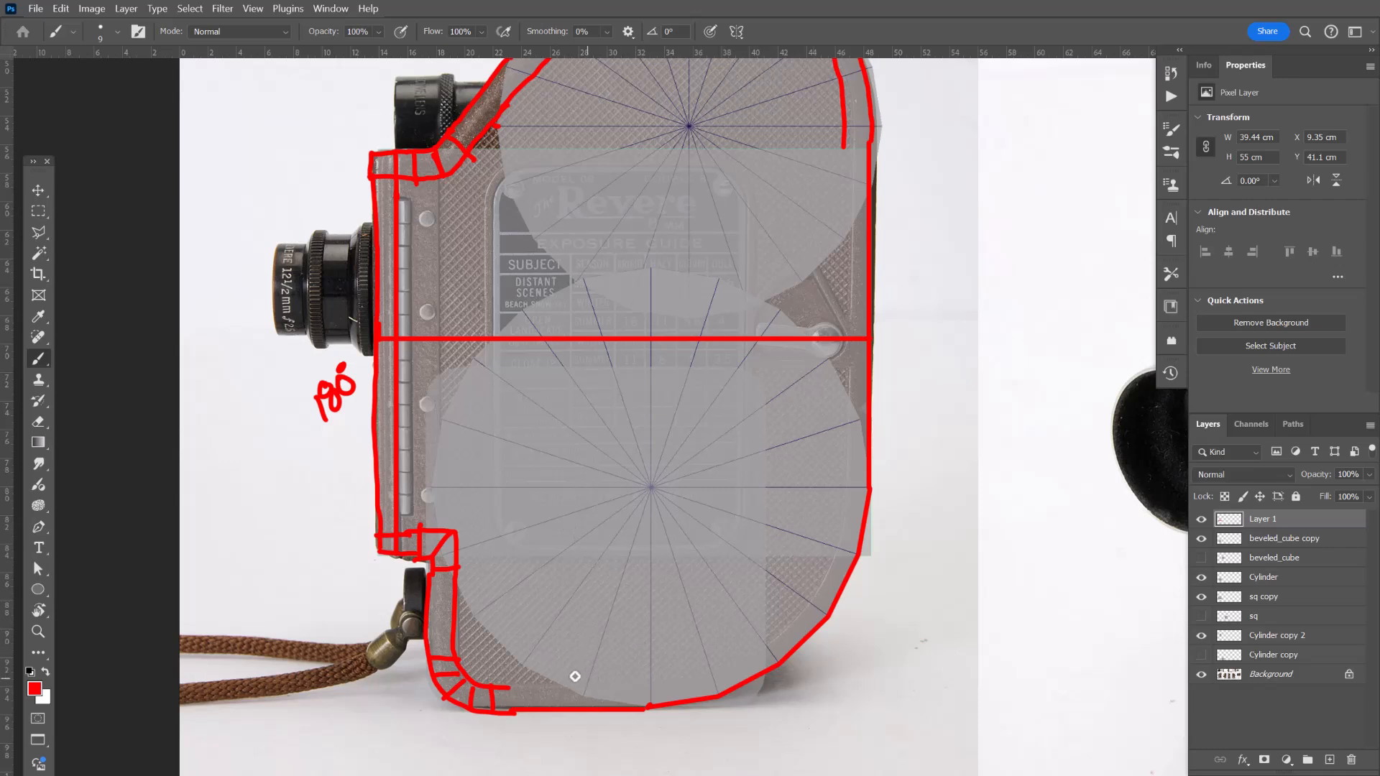
left_click_drag(567, 653, 565, 631)
left_click_drag(503, 665, 647, 665)
left_click(713, 651, "shift")
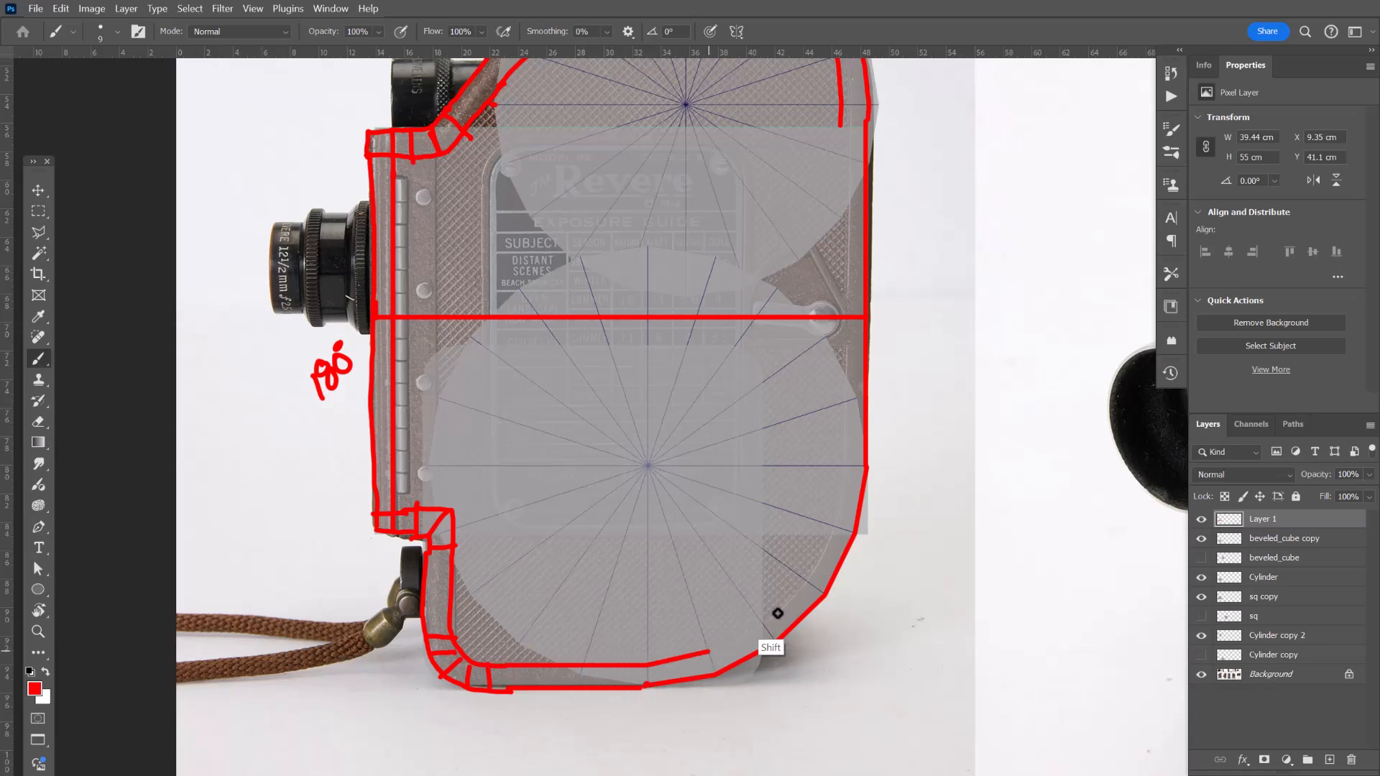
left_click(760, 628, "shift")
left_click(803, 583, "shift")
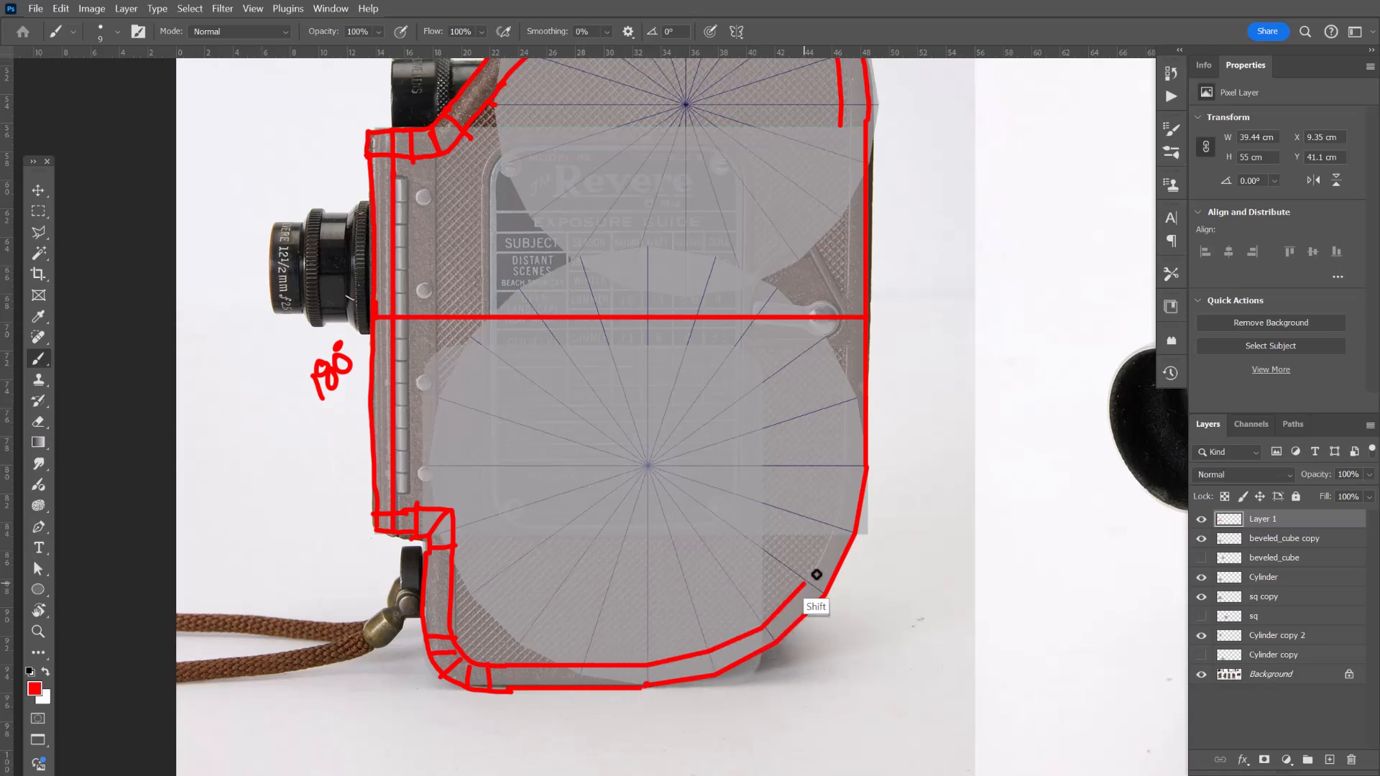
left_click(836, 526, "shift")
left_click(843, 464, "shift")
left_click(841, 404, "shift")
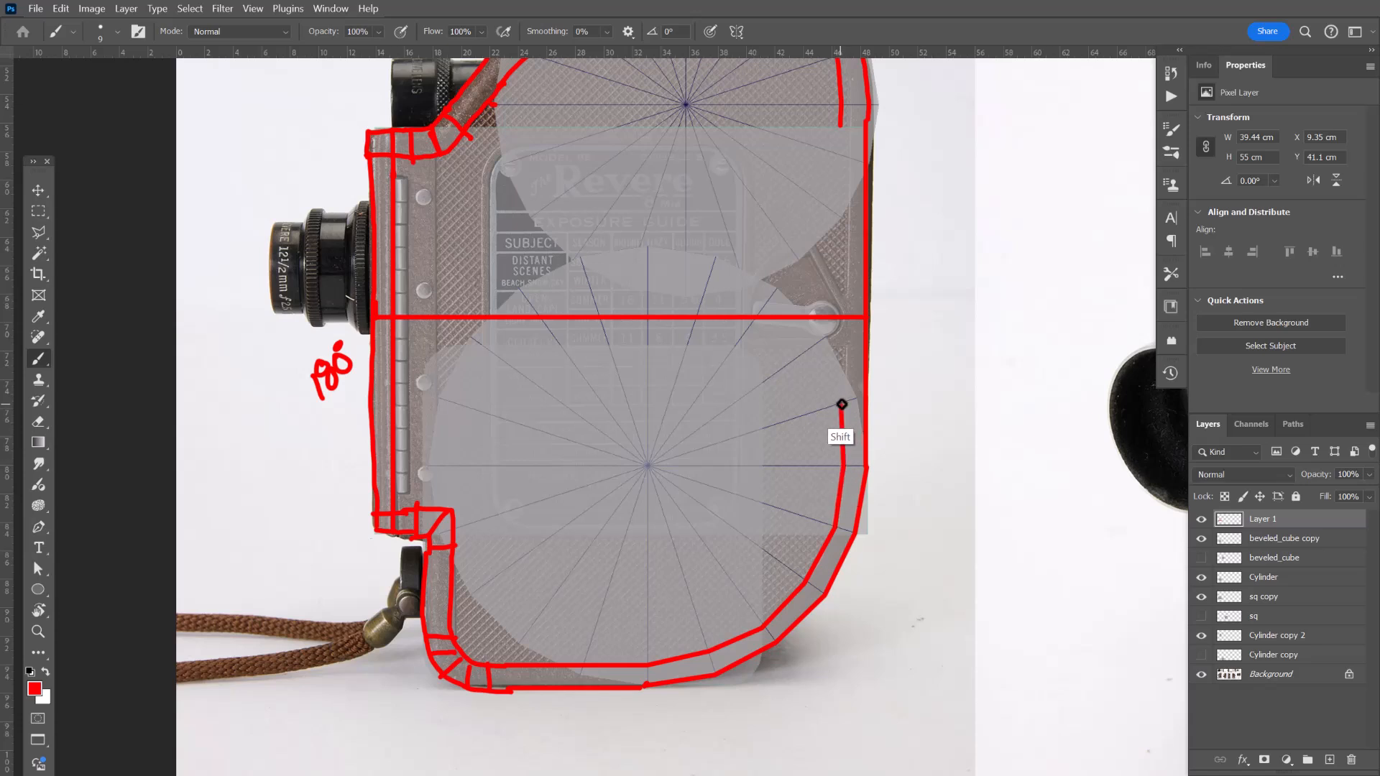
left_click_drag(851, 358, 826, 487)
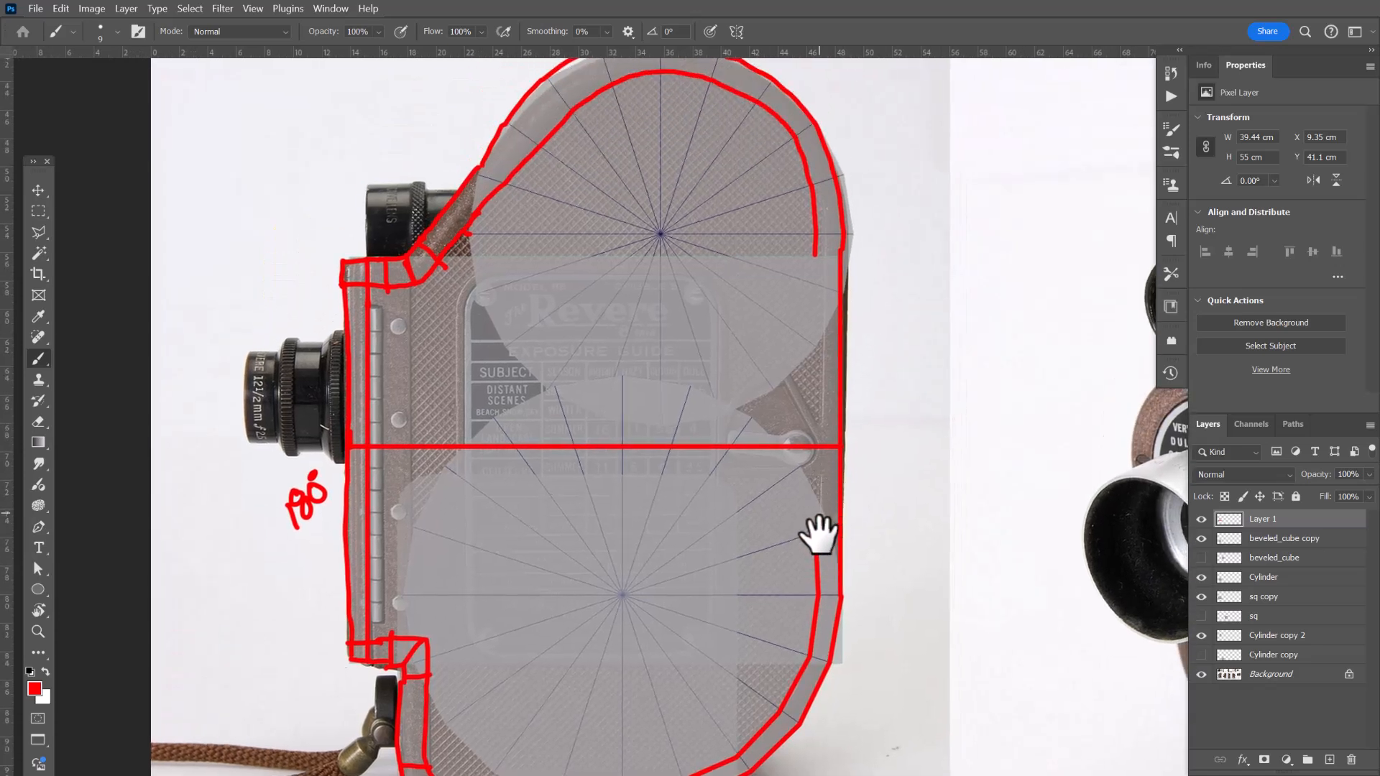
Trace the inner contour along the body's right side and rounded top, adding short cross ticks between the contours.
left_click_drag(820, 535, 820, 259)
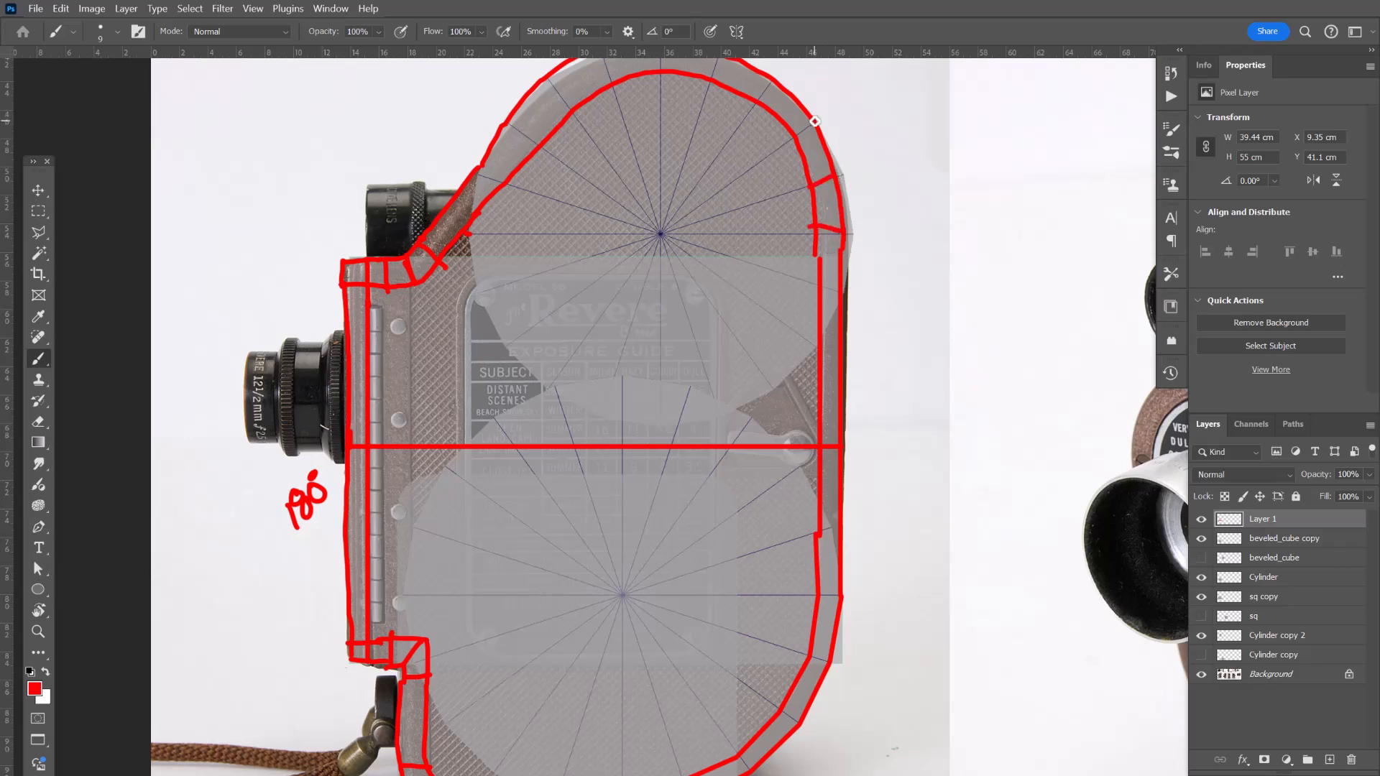
left_click_drag(732, 141, 754, 266)
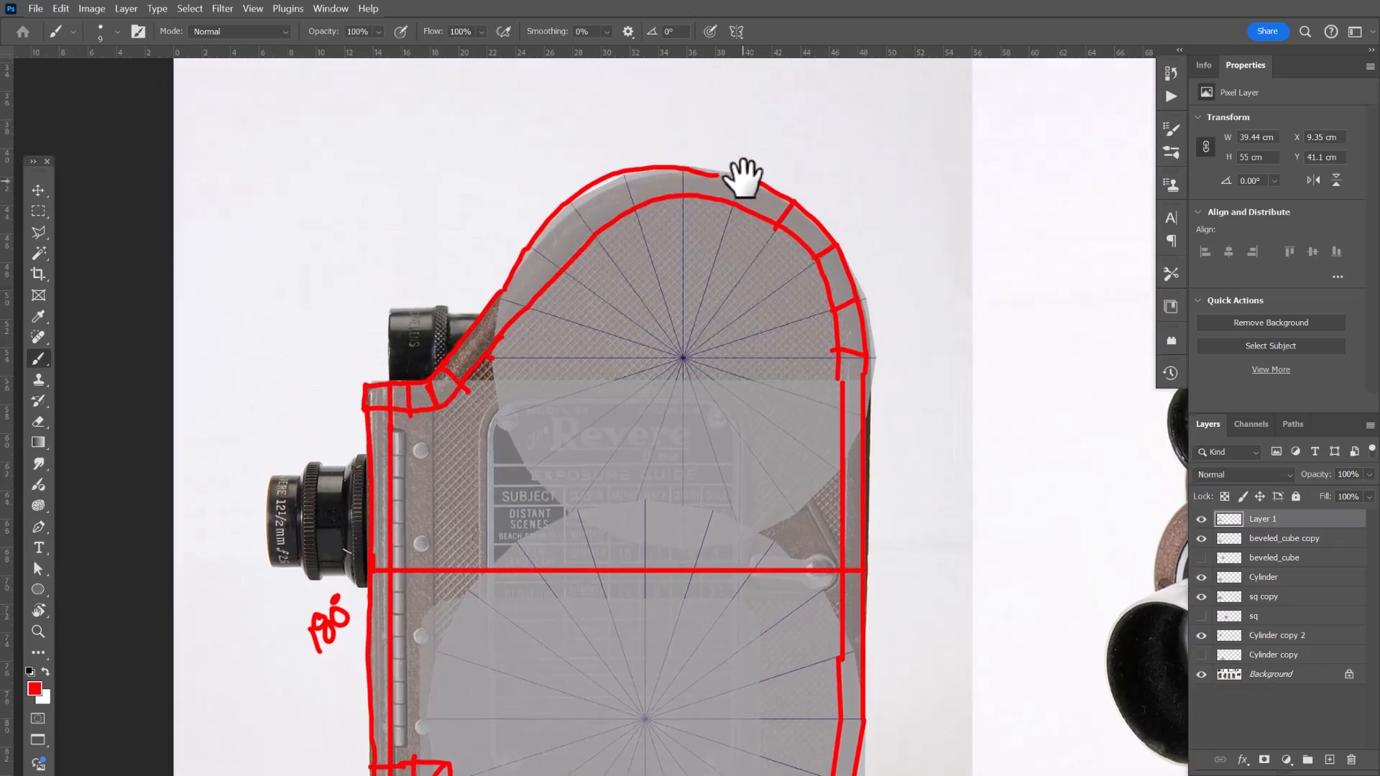
mouse_move(742, 170)
left_mouse_down()
mouse_move(728, 204)
mouse_move(682, 194)
left_mouse_up()
left_click_drag(526, 243, 567, 281)
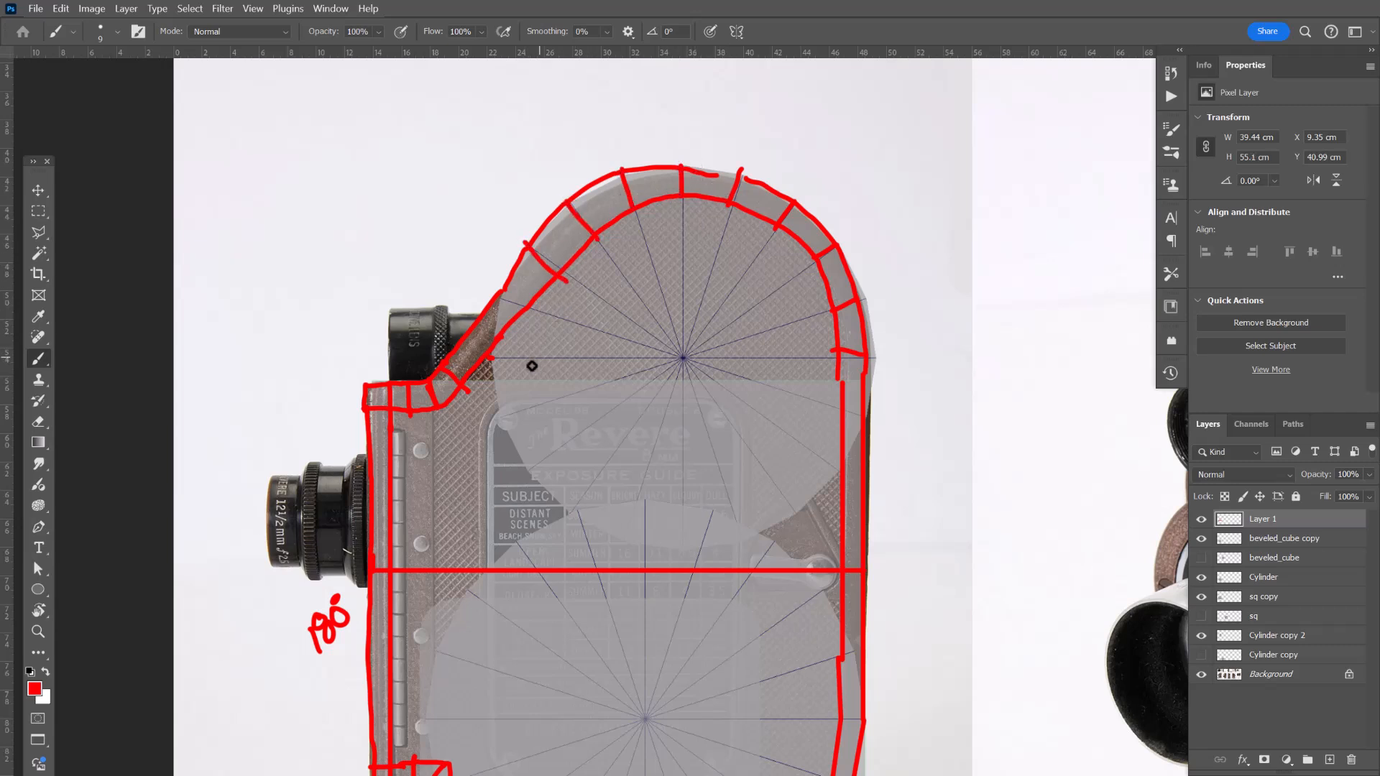
left_click_drag(620, 427, 647, 293)
left_click_drag(524, 416, 571, 330)
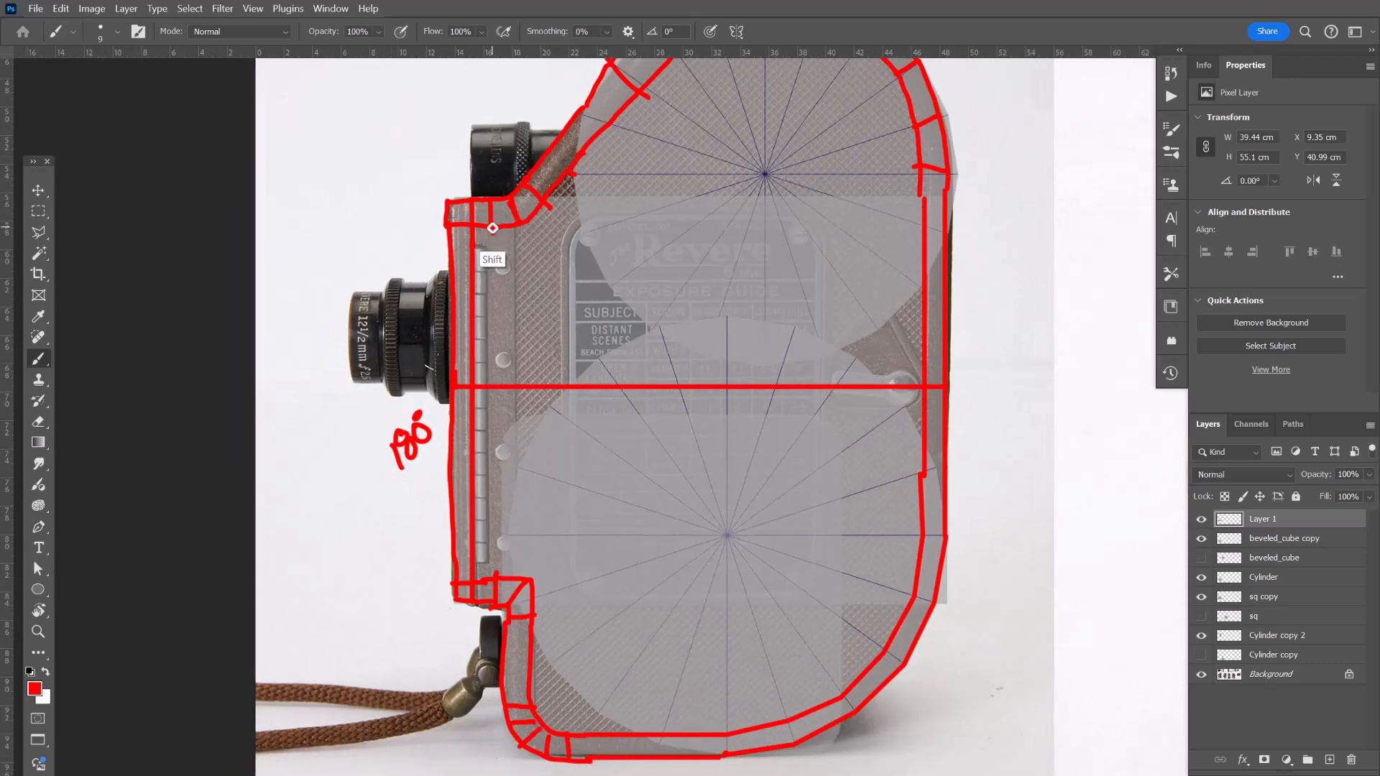
Draw vertical guide lines along the front plate and one through the body's centre from the bottom edge to the top arc.
left_click_drag(493, 228, 478, 565)
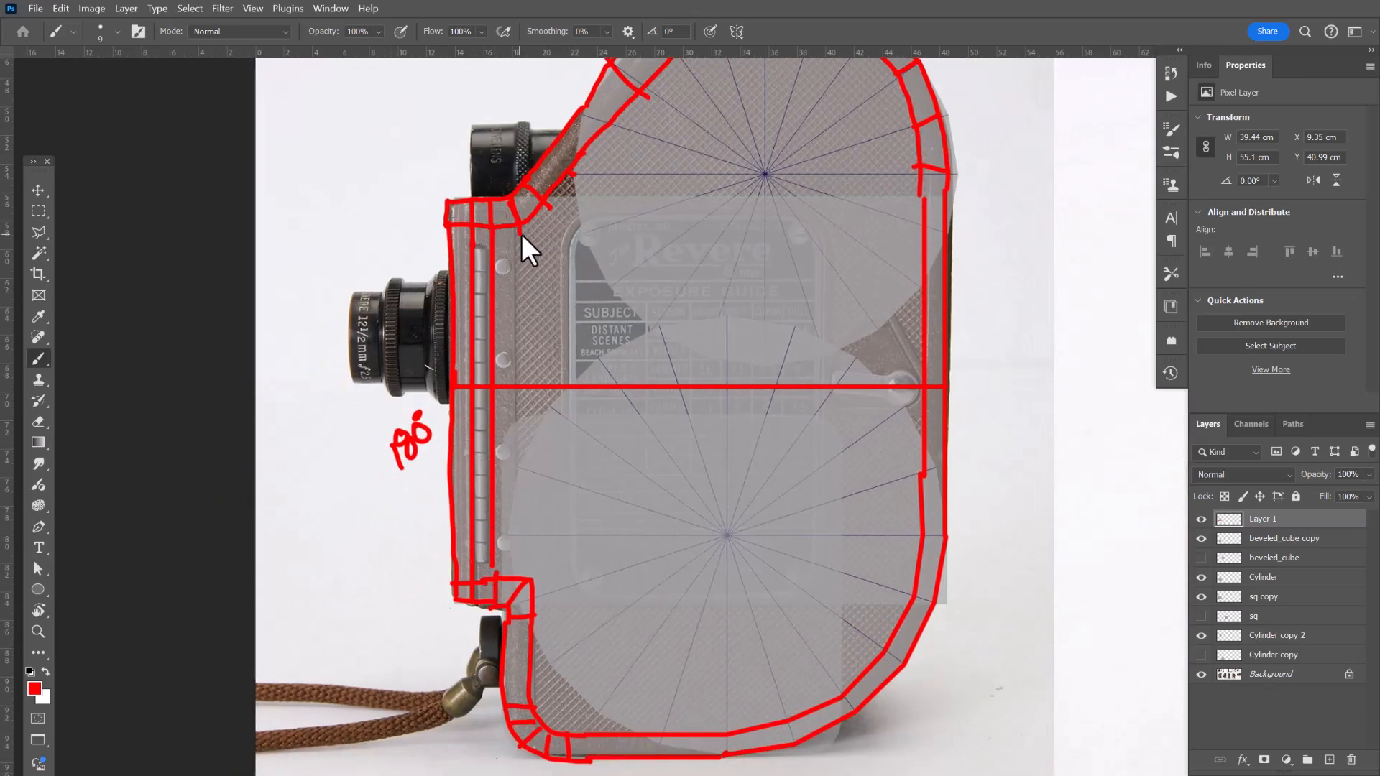
left_click(521, 228, "shift")
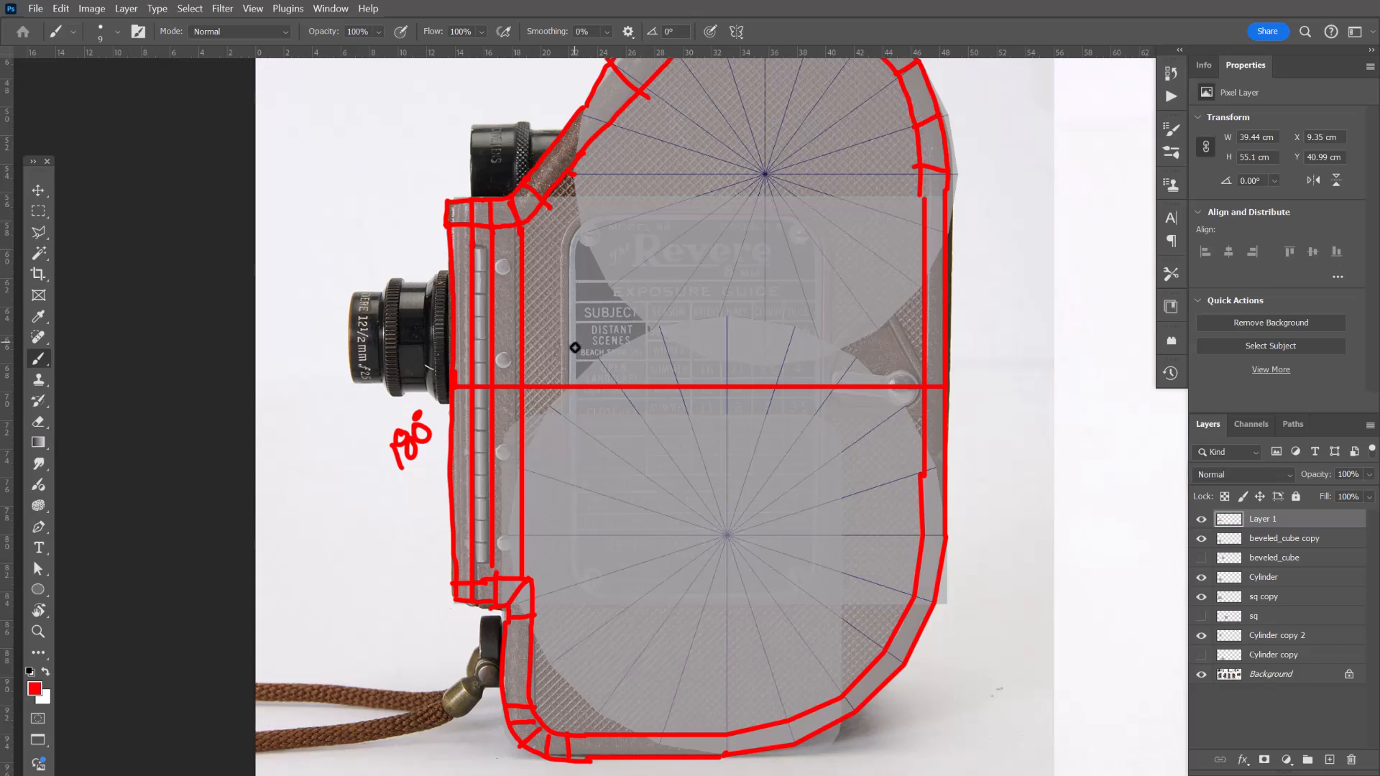
left_click_drag(672, 292, 742, 248)
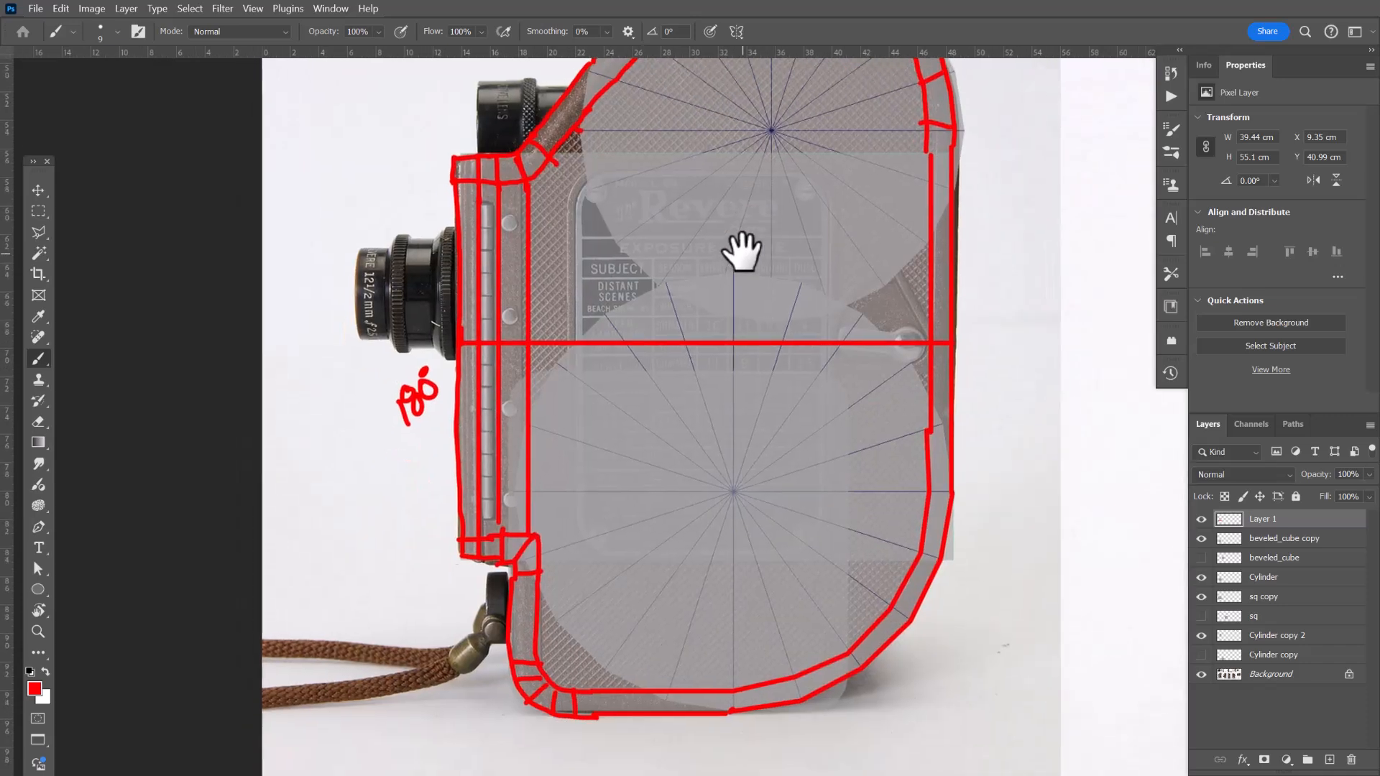
left_click_drag(734, 675, 735, 695)
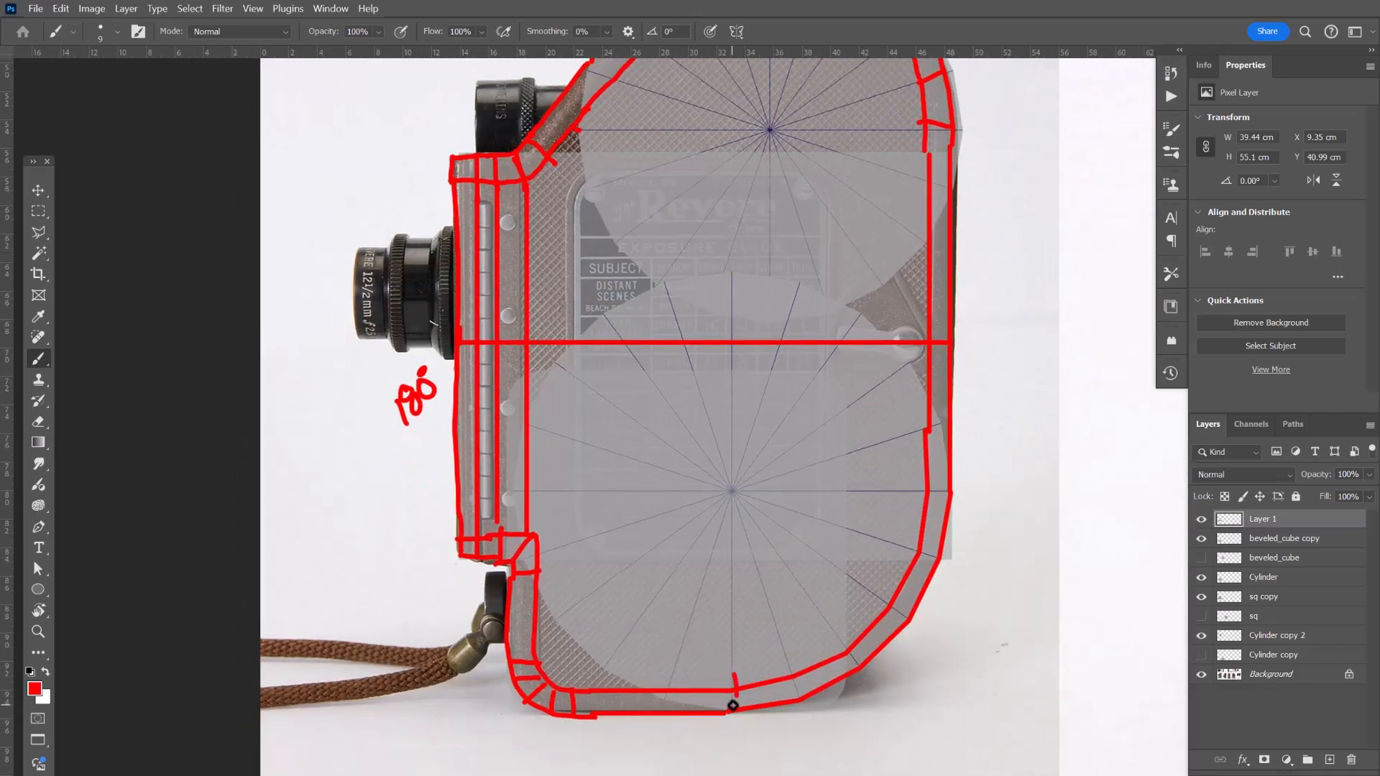
key("ctrl+z")
left_click(731, 692, "shift")
left_click_drag(779, 323, 749, 565)
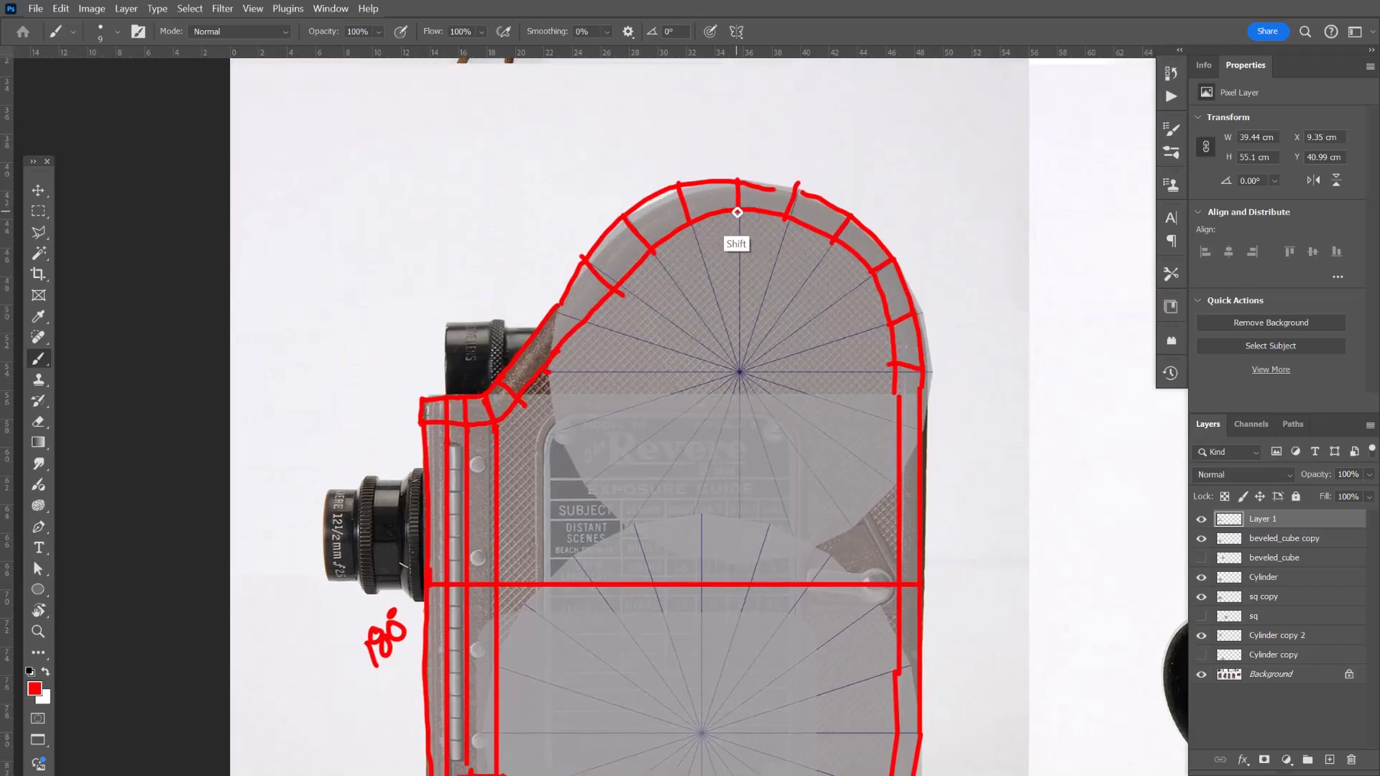
left_click(737, 212, "shift")
Draw a second vertical line right of centre, running from the bottom edge up to the top arc.
left_click_drag(719, 452, 702, 284)
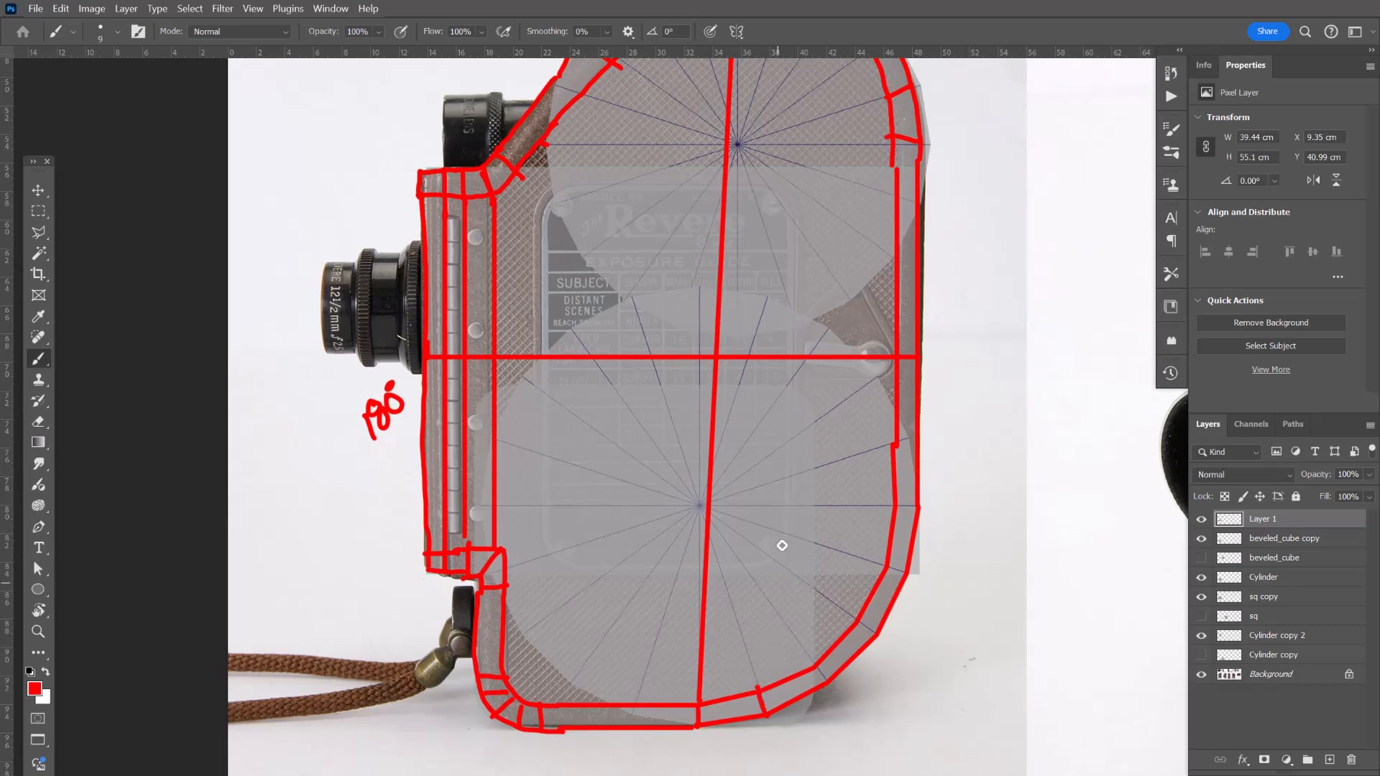
left_click_drag(791, 400, 770, 632)
left_click(767, 237, "shift")
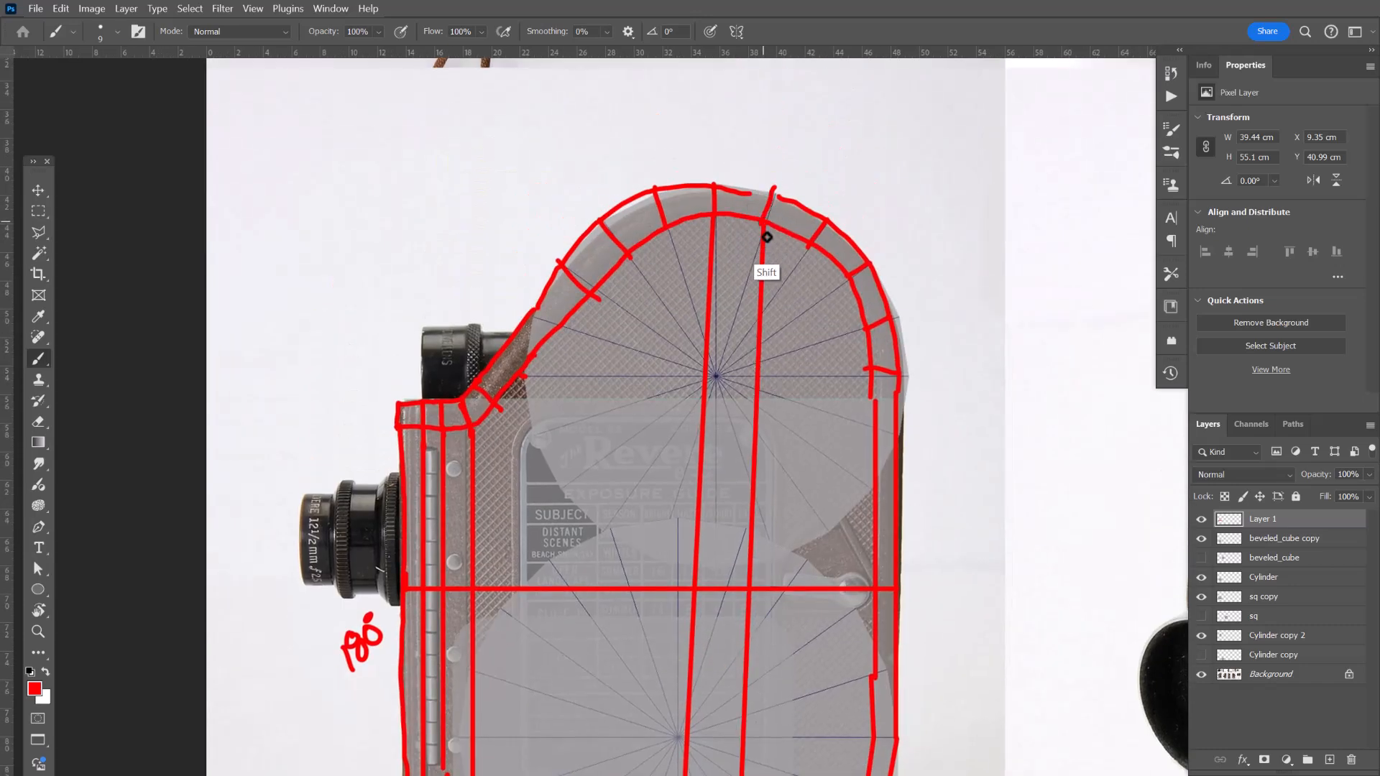
left_click_drag(769, 561, 788, 325)
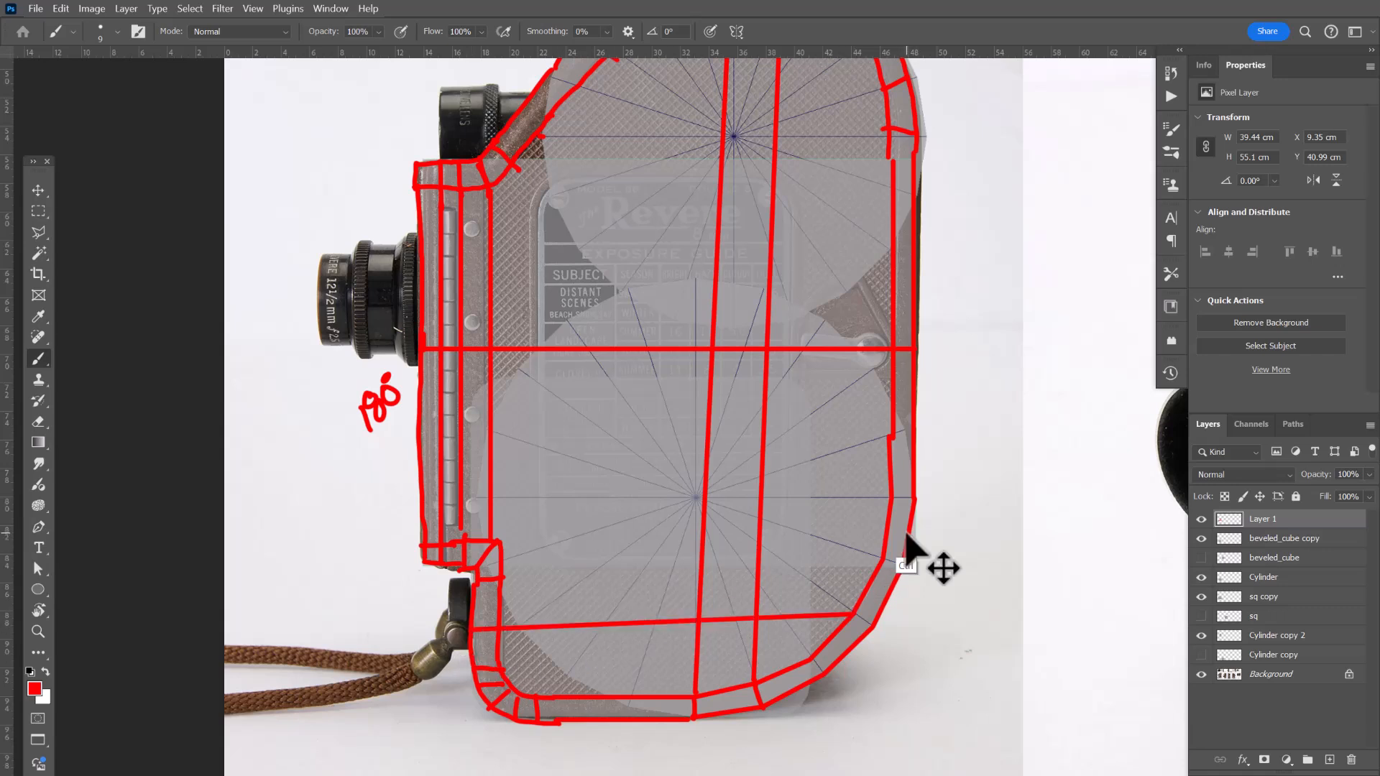
Add a new layer and draw a straight horizontal line across the lower part of the body.
left_click(1330, 760)
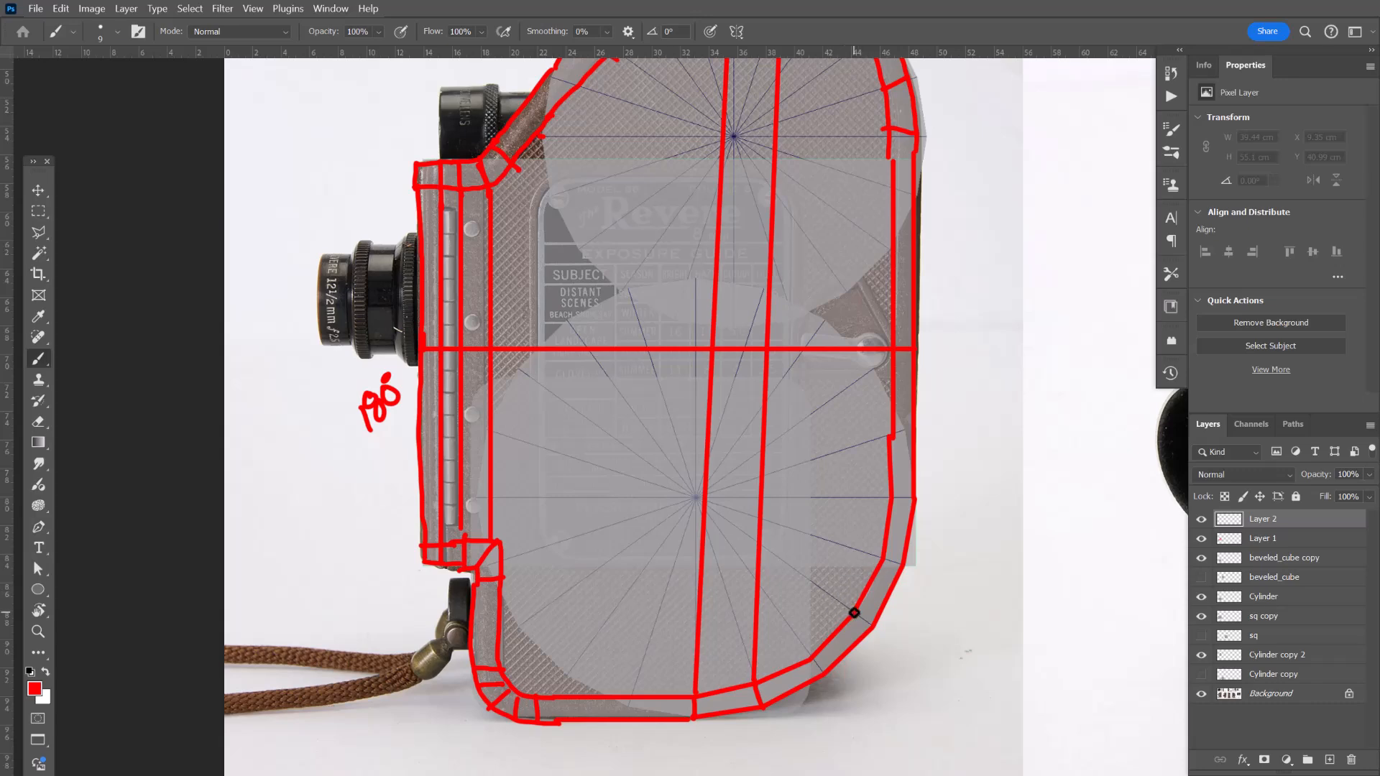
left_click(854, 613)
left_click(472, 624, "shift")
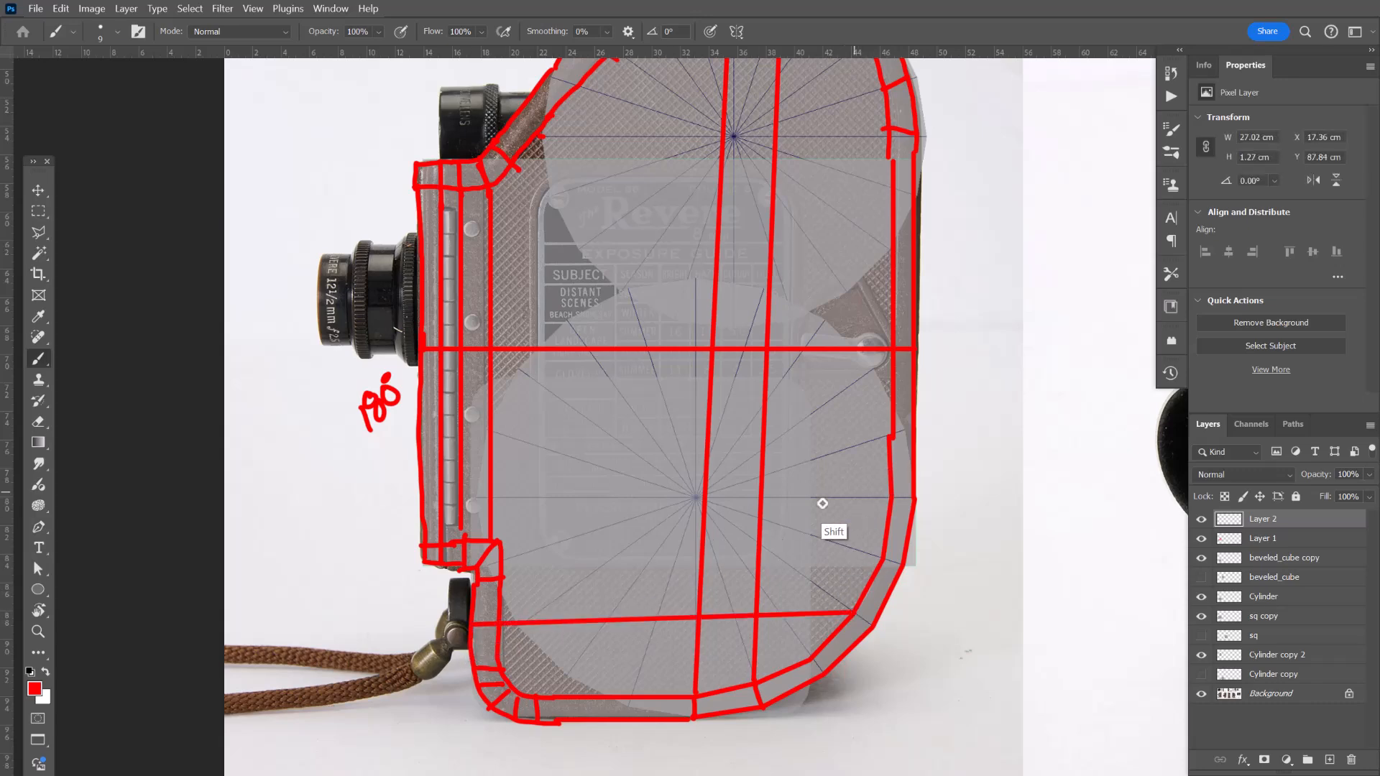
Draw a vertical line left of centre from the body's bottom edge up to the top arc.
left_click_drag(656, 575, 671, 548)
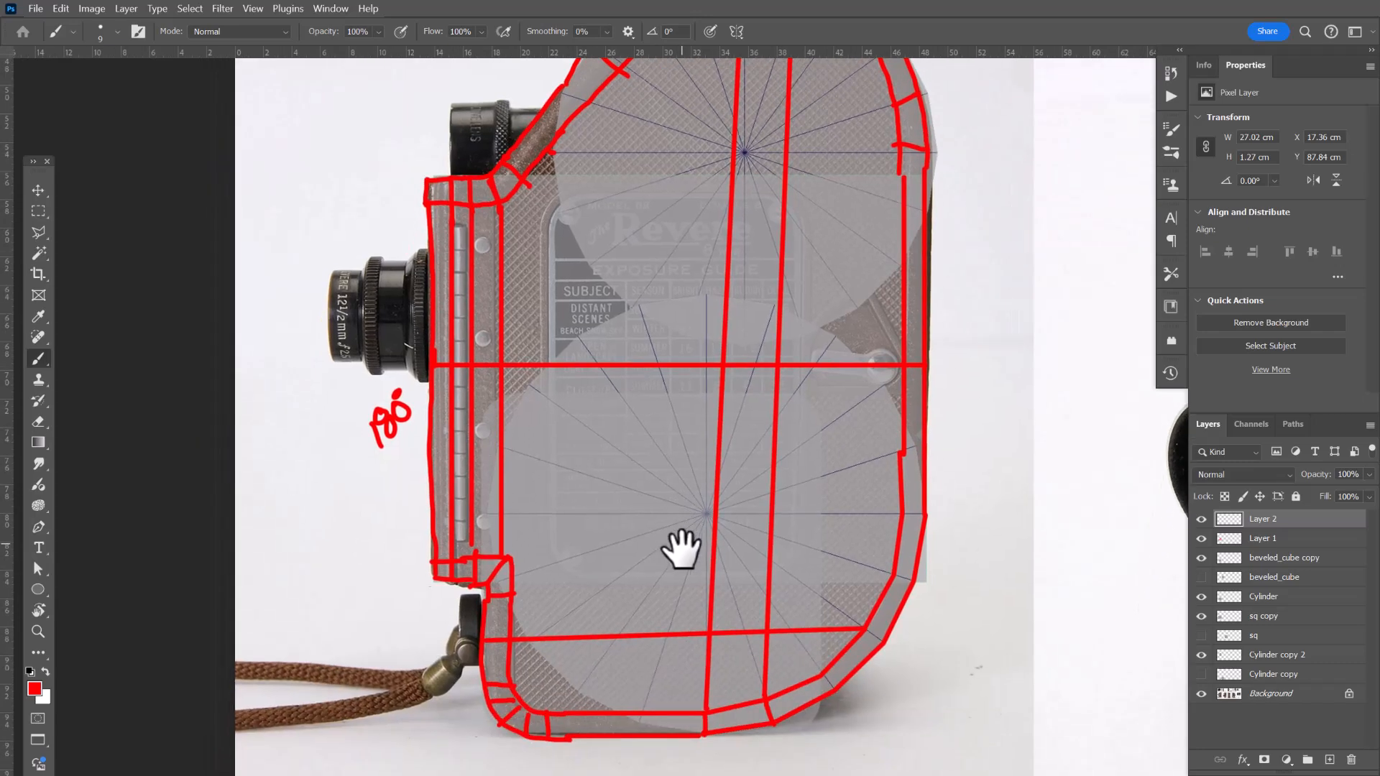
left_click_drag(642, 741, 645, 719)
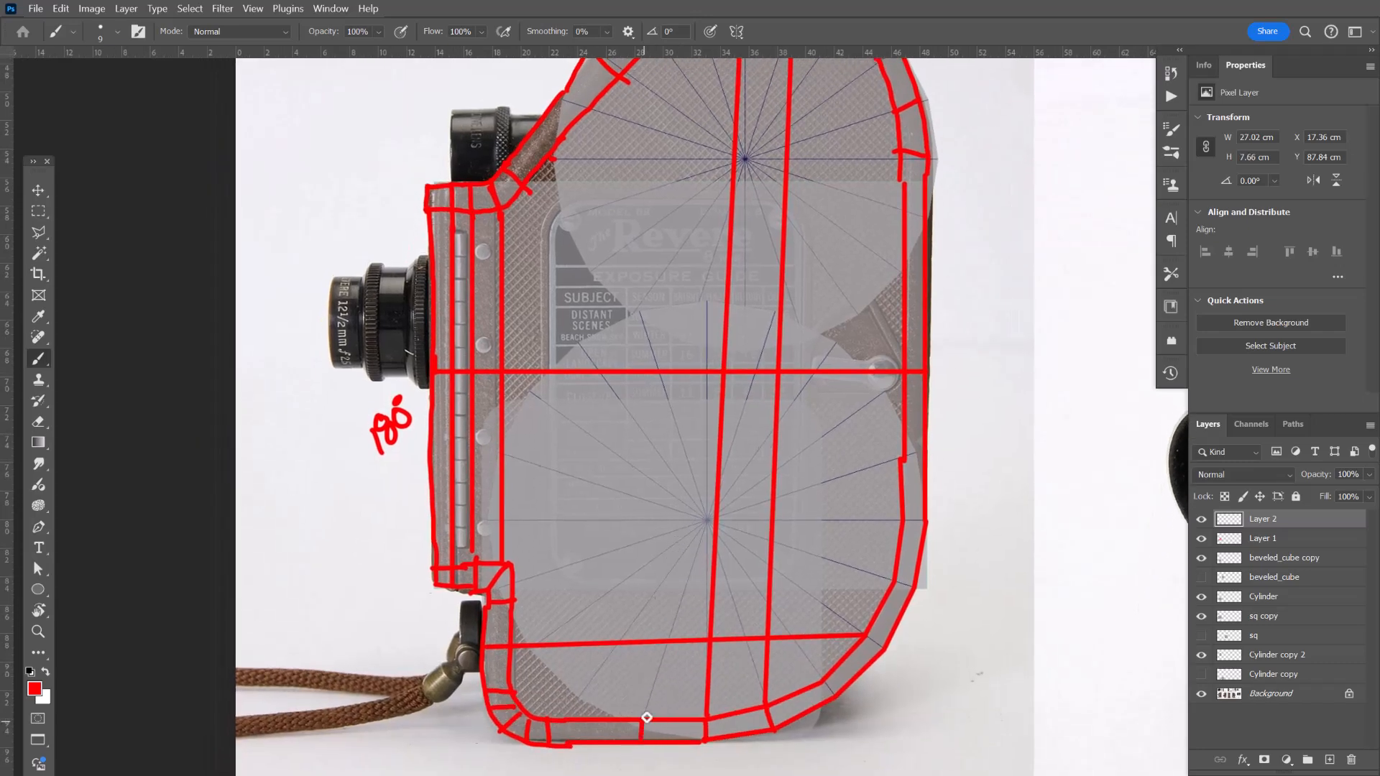
left_click_drag(728, 485, 717, 721)
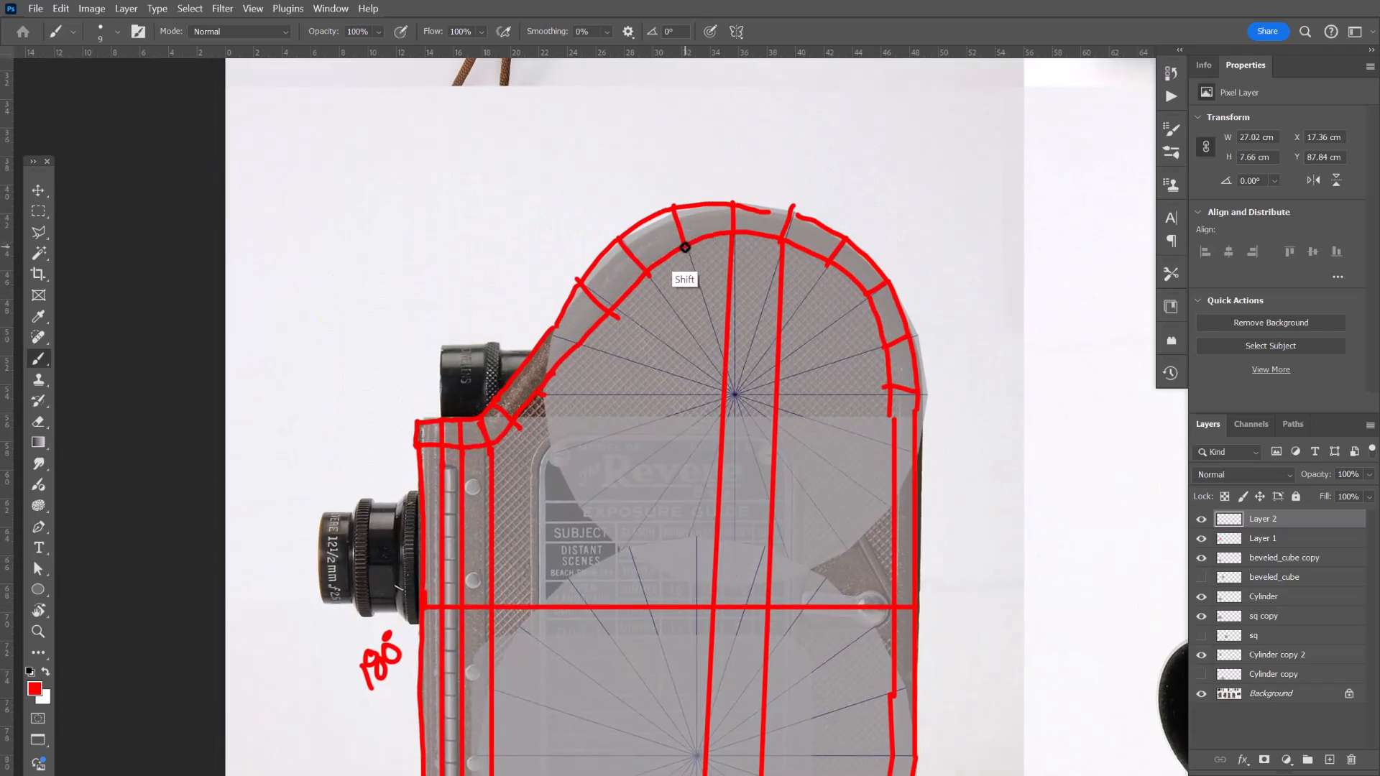
left_click(683, 247, "shift")
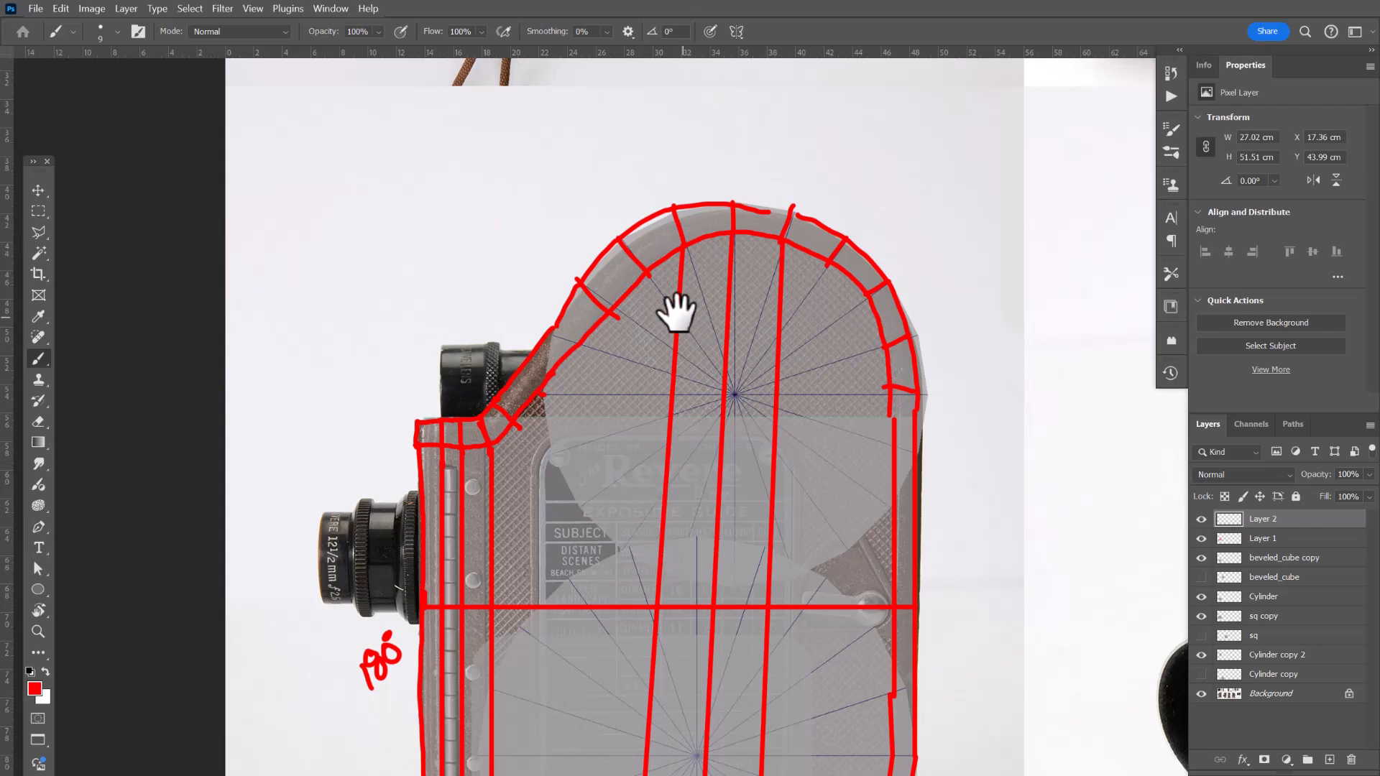
Draw horizontal lines across the rounded top section, from the front slope to the right edge.
left_click(611, 311)
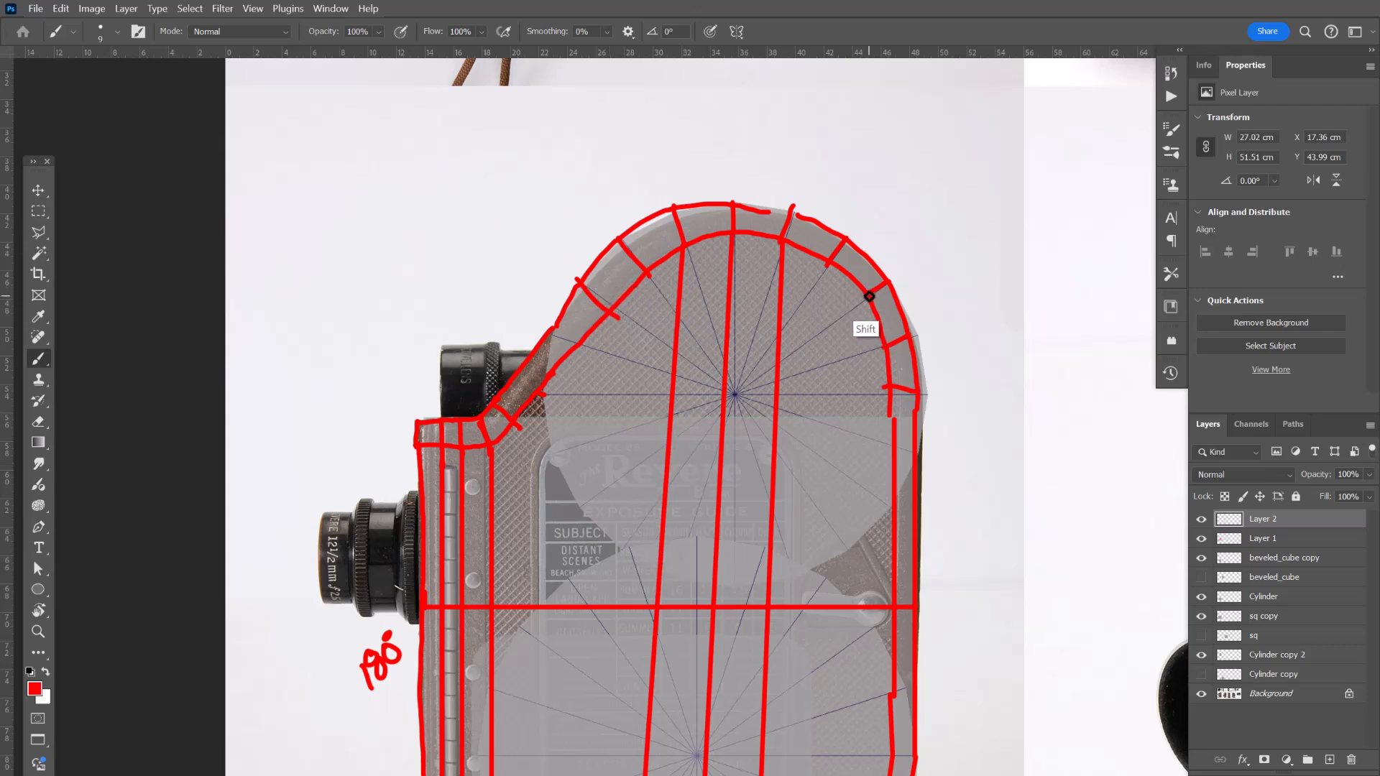
left_click(870, 296, "shift")
left_click_drag(798, 400, 812, 395)
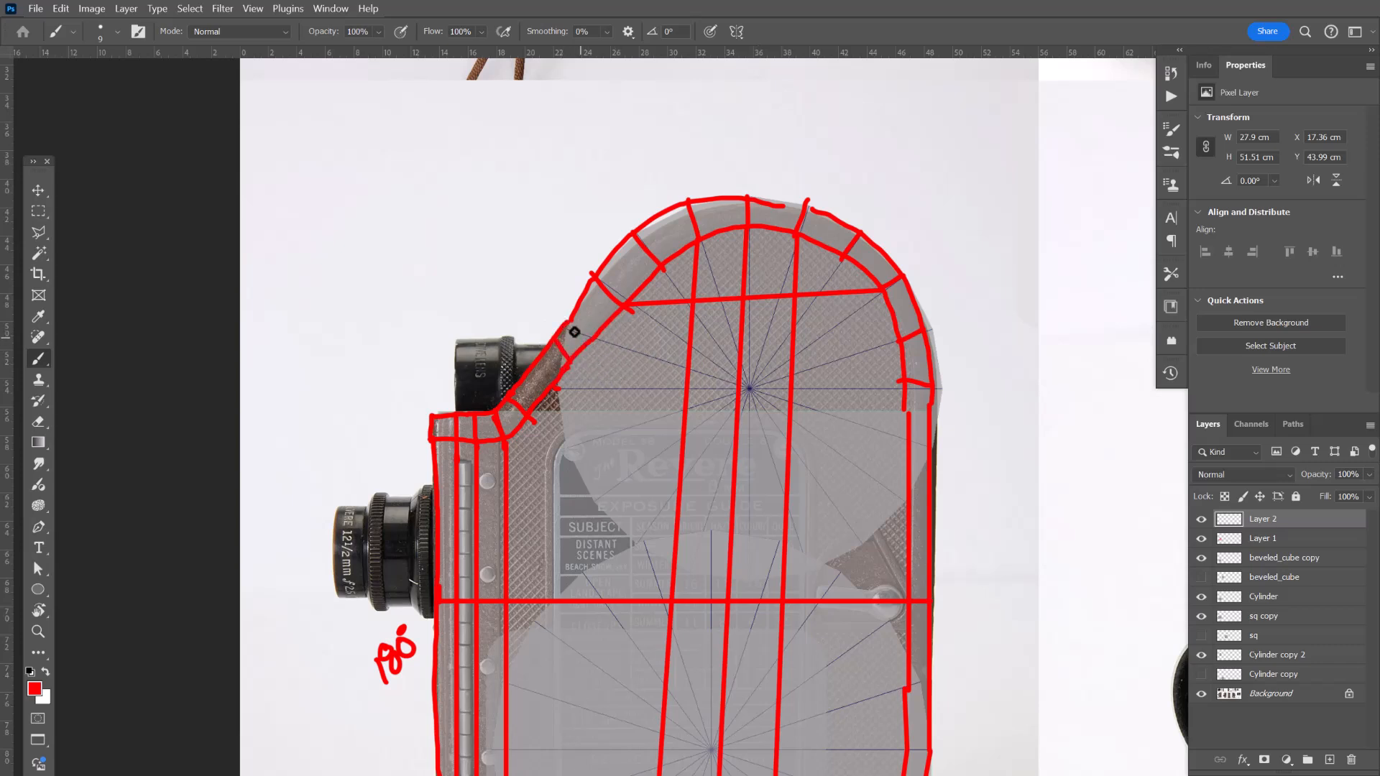
left_click(902, 344, "shift")
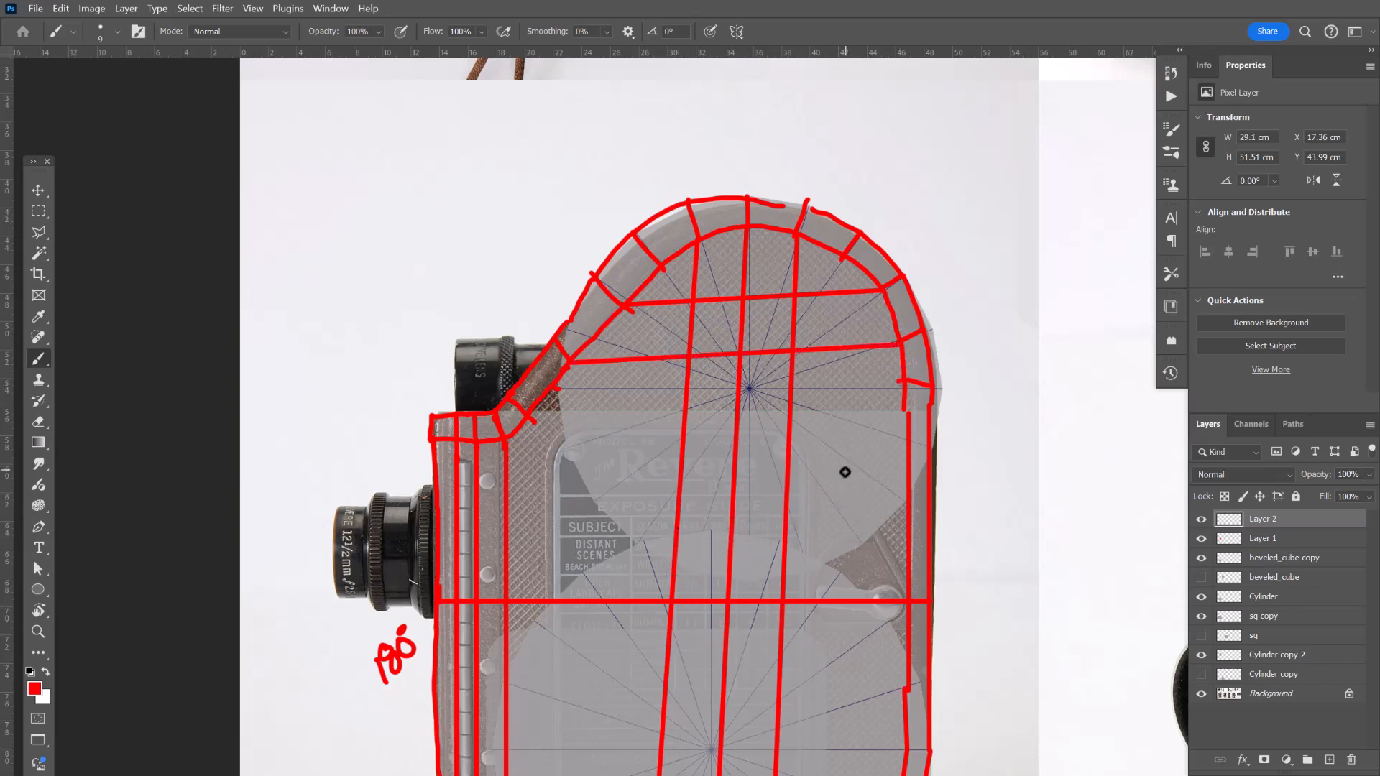
left_click_drag(838, 472, 878, 417)
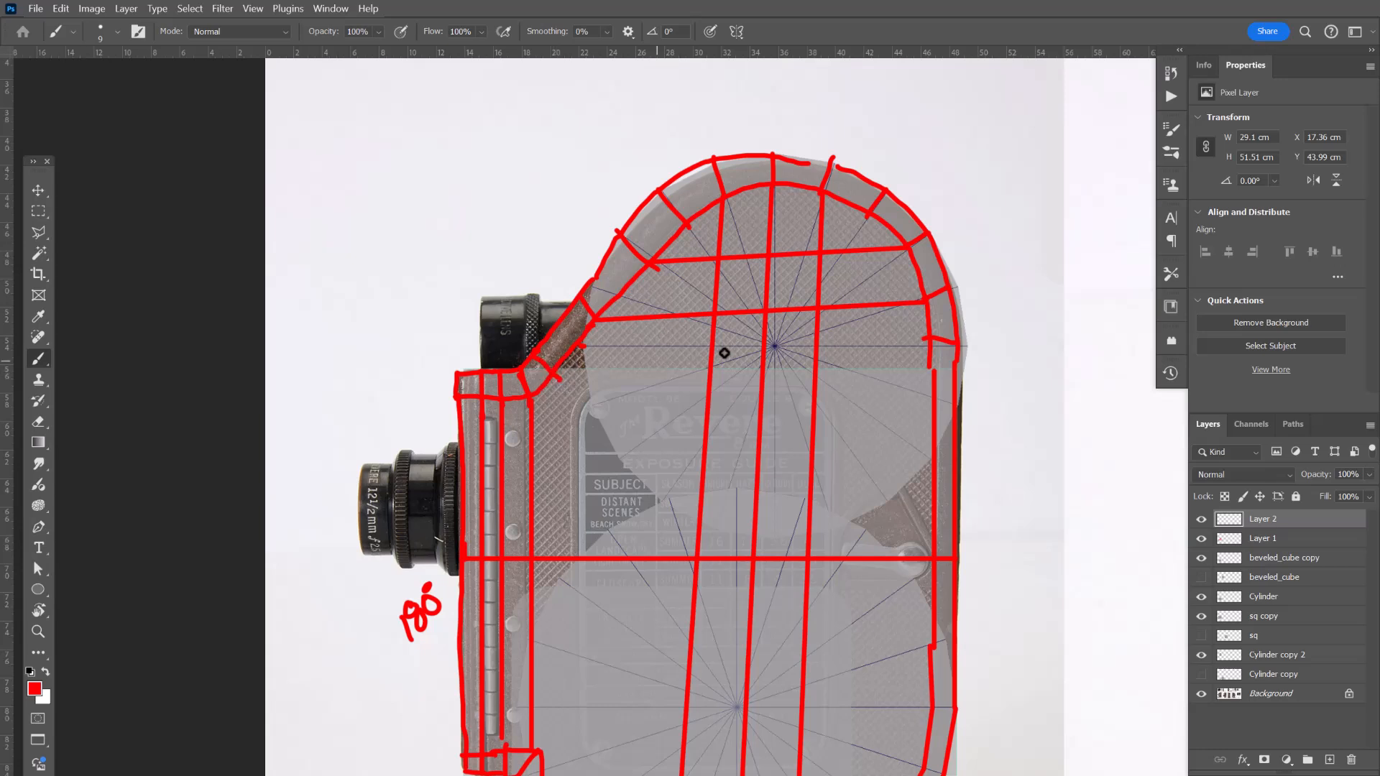
left_click(925, 343, "shift")
left_click_drag(757, 508, 816, 395)
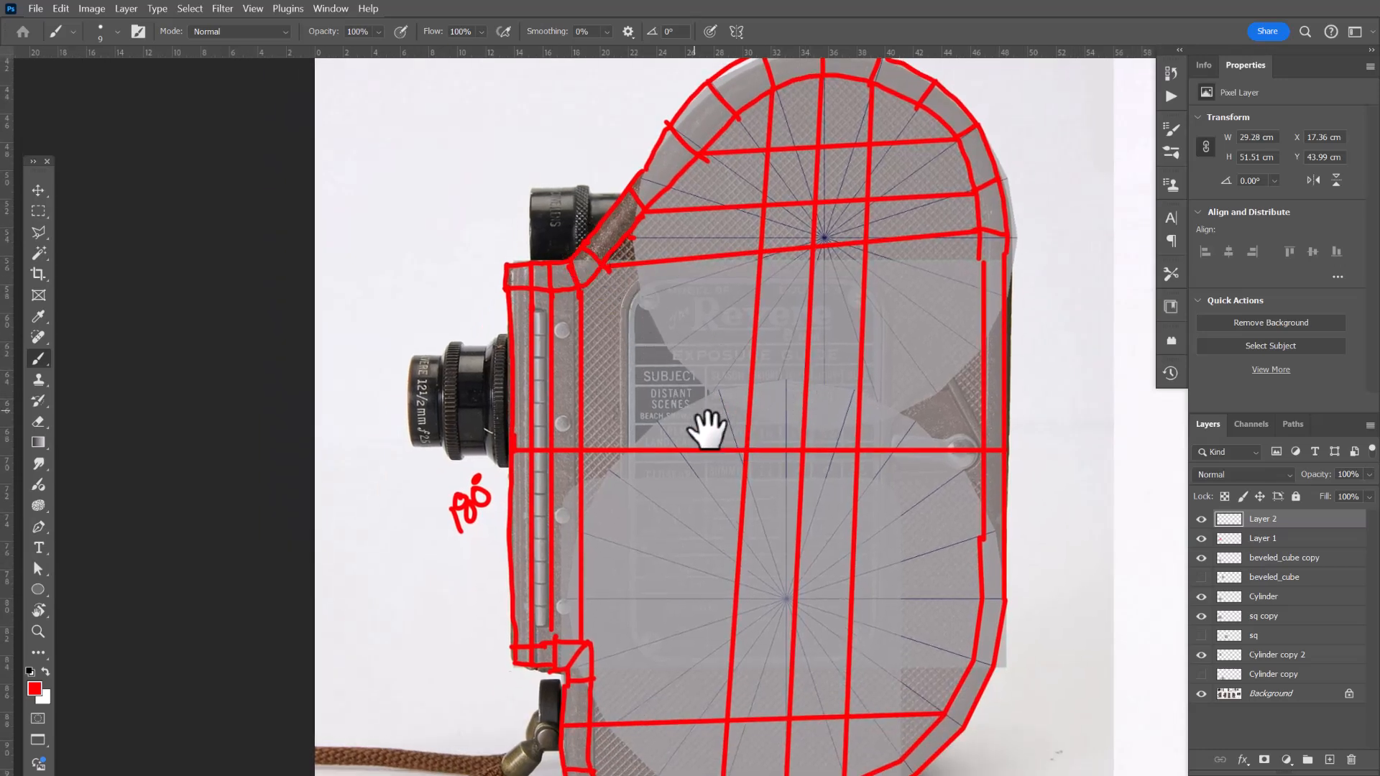
left_click_drag(731, 489, 741, 357)
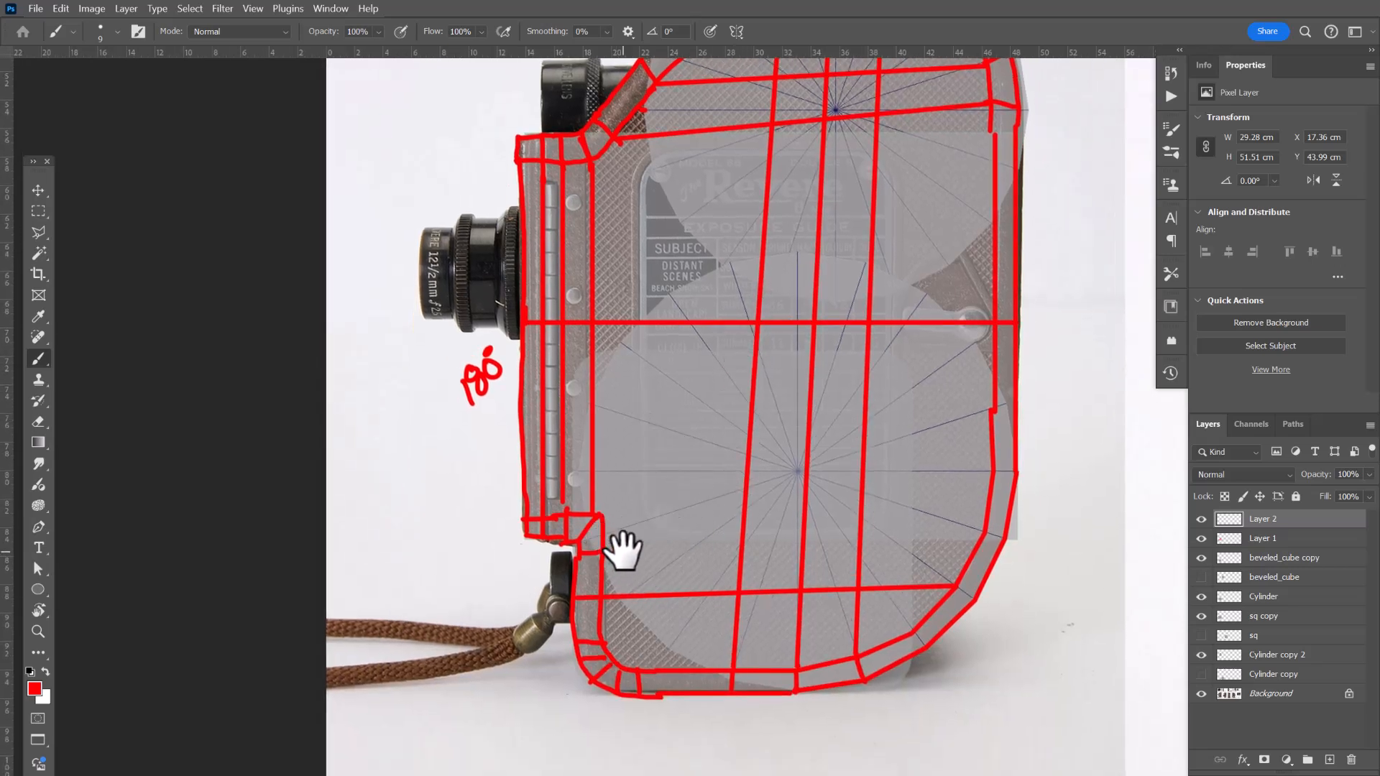
Add further straight horizontal and vertical lines dividing the lower body section into a grid.
left_click_drag(985, 539, 1013, 541)
left_click(602, 552, "shift")
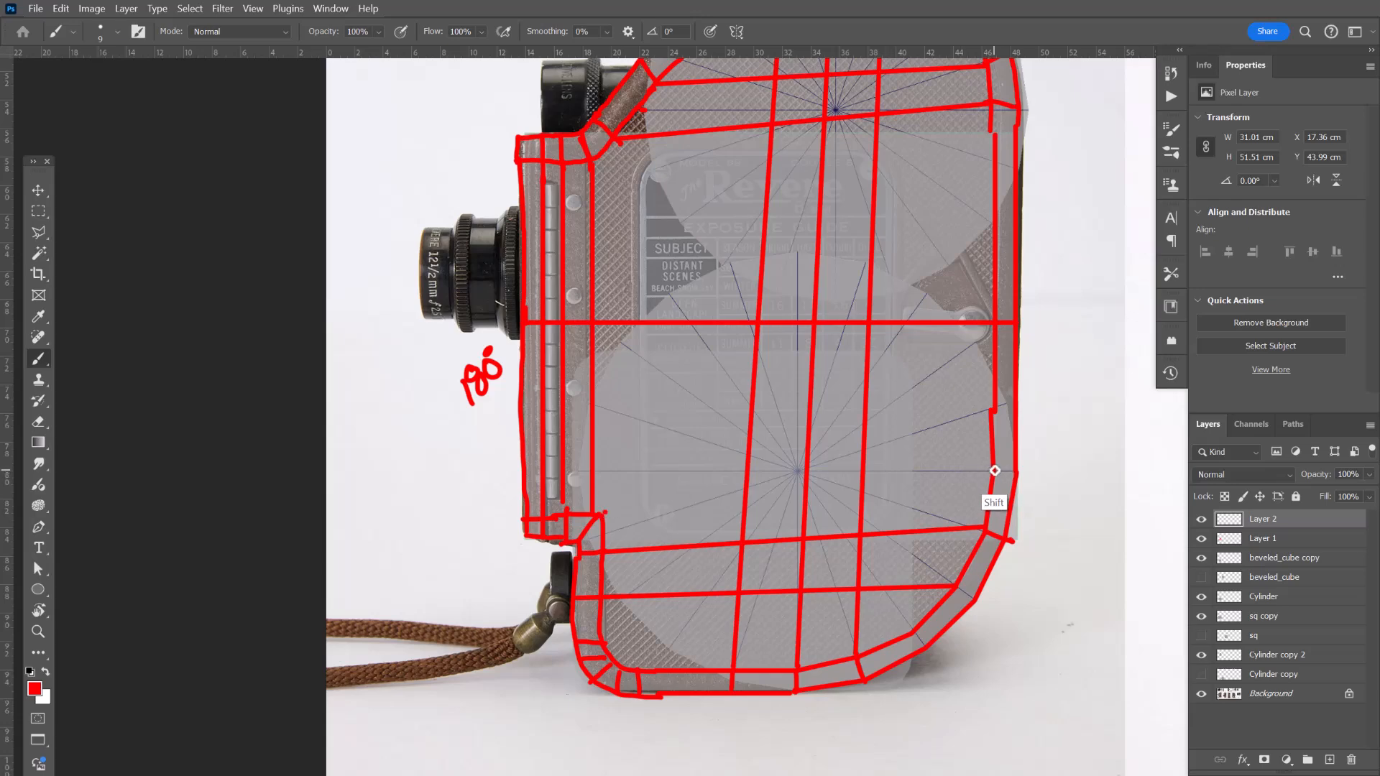
left_click(1011, 471, "shift")
left_click_drag(939, 462, 924, 370)
left_click_drag(758, 518, 809, 421)
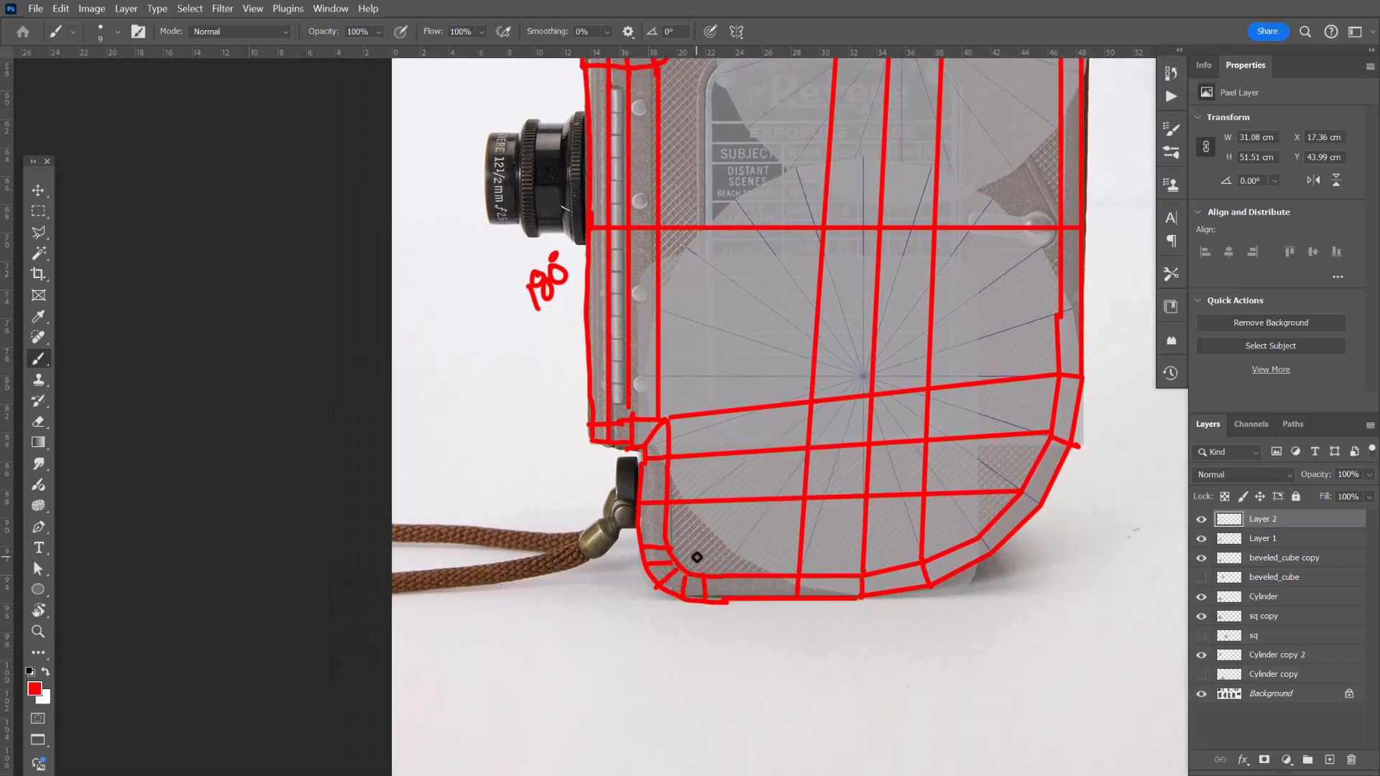
left_click(804, 503, "shift")
left_click_drag(731, 534, 718, 628)
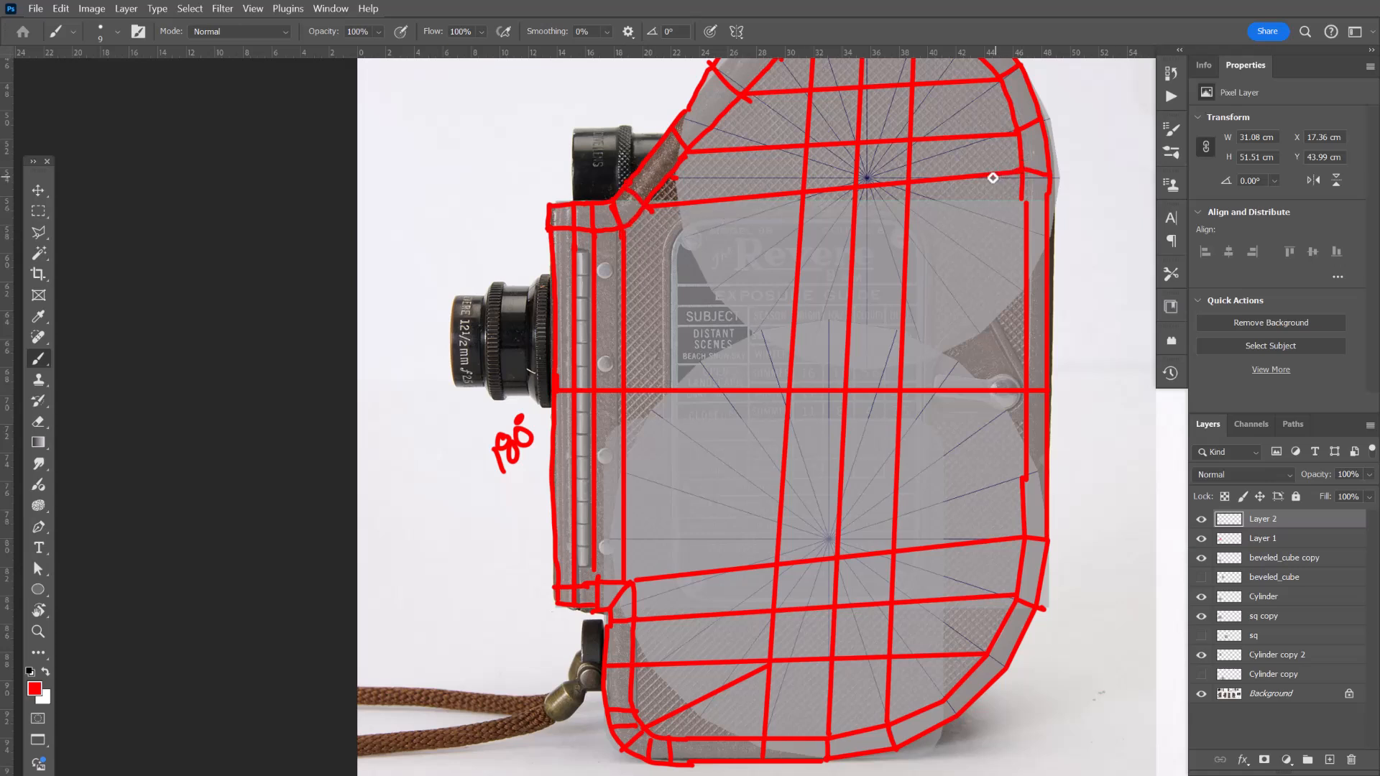
Switch to the Eraser at size 25 and erase part of the horizontal line near the top centre.
key("e")
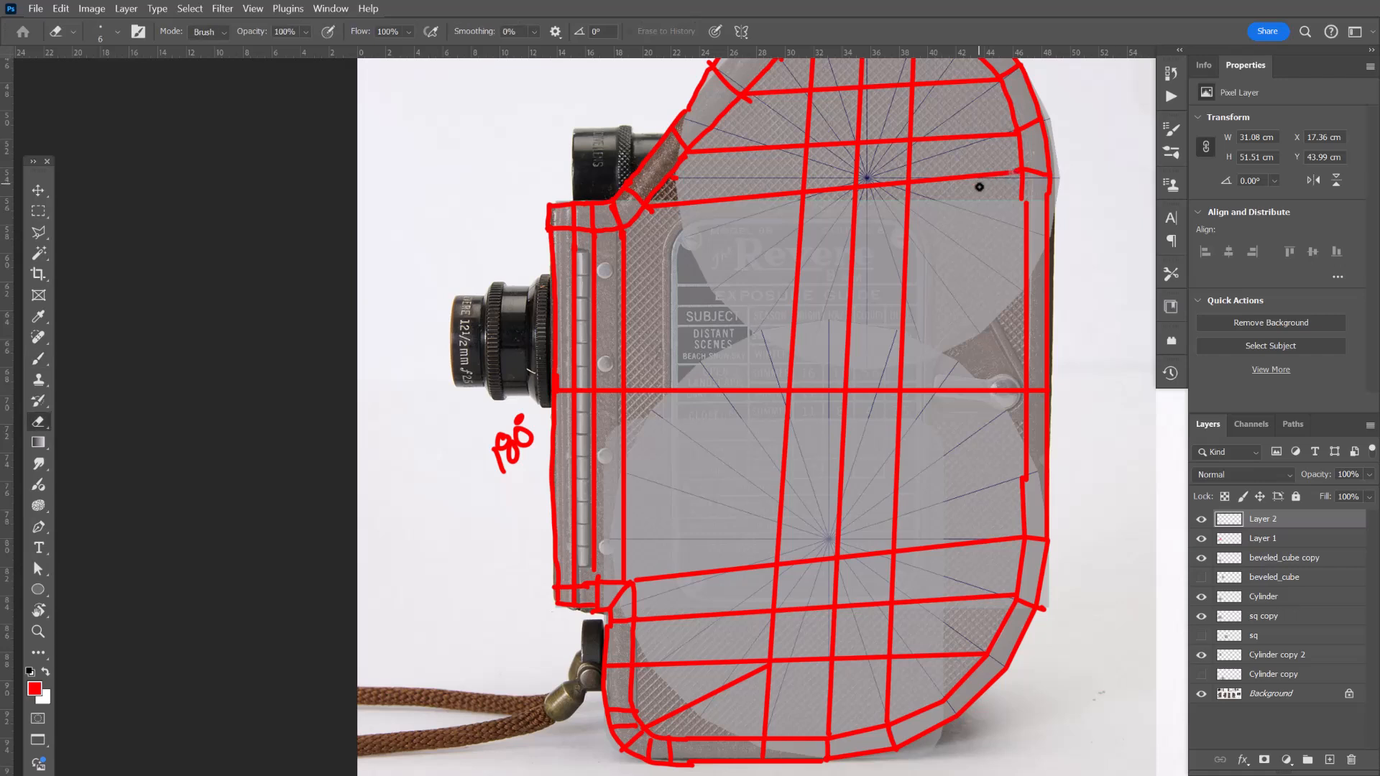
key("bracketright")
key("bracketright")
key("bracketright")
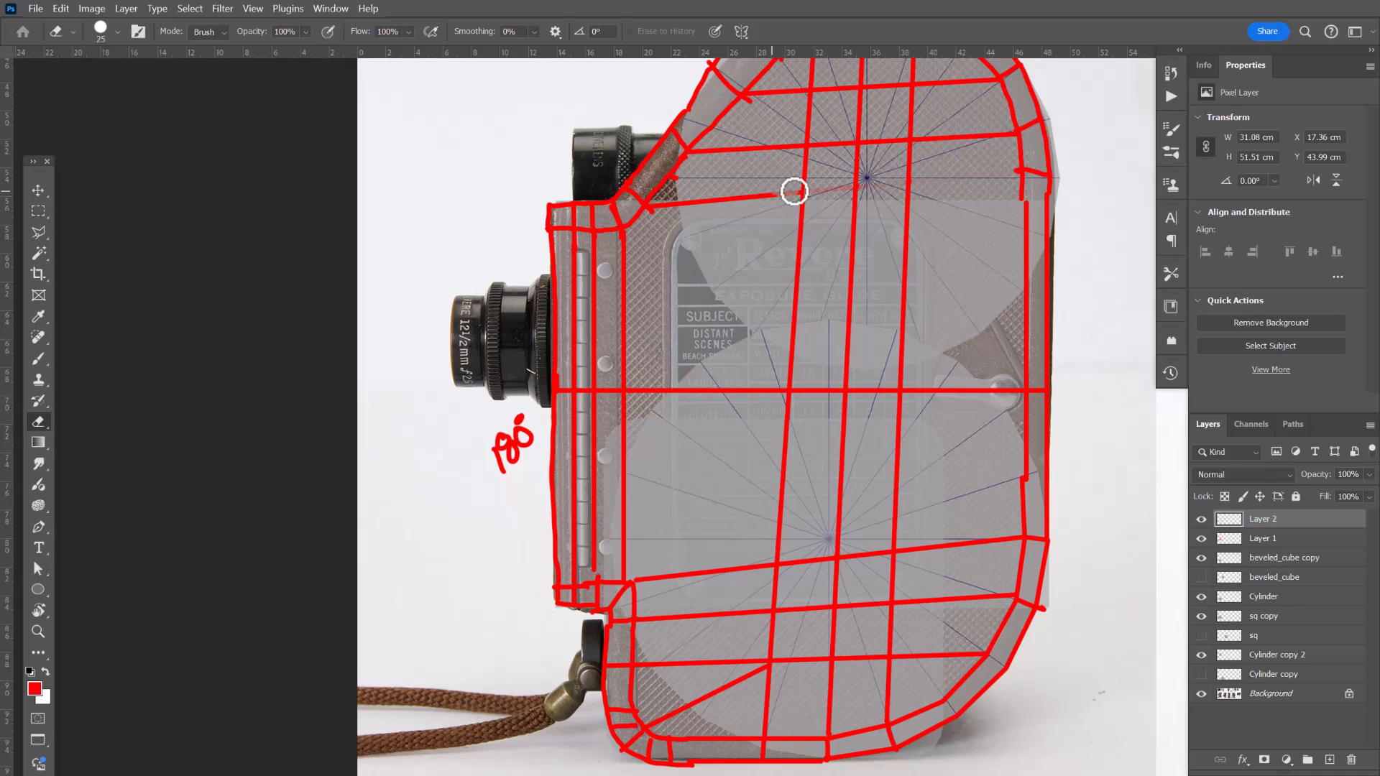
left_click_drag(776, 196, 679, 202)
mouse_move(795, 192)
left_mouse_down()
mouse_move(777, 191)
mouse_move(822, 186)
left_mouse_up()
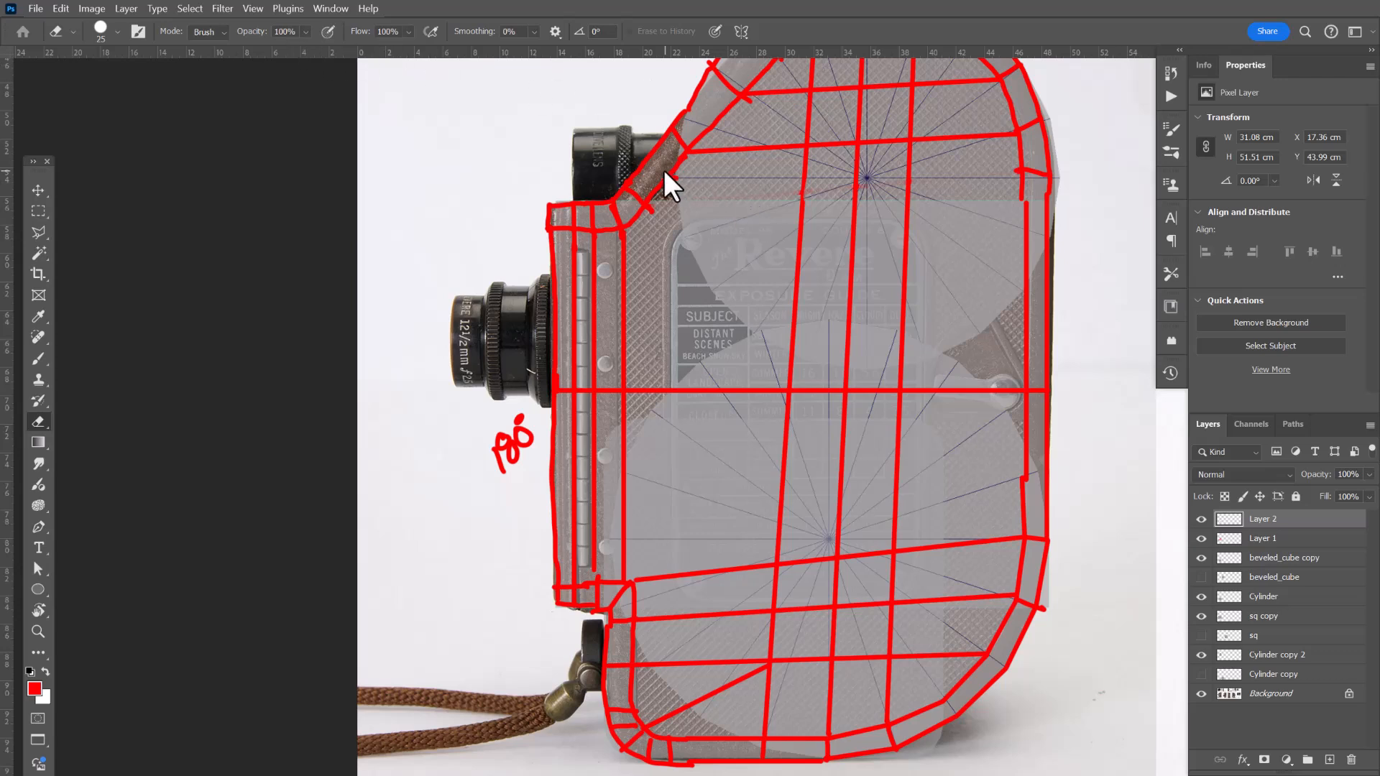
Try a diagonal line from the viewfinder corner across the front plate, then undo it.
key("b")
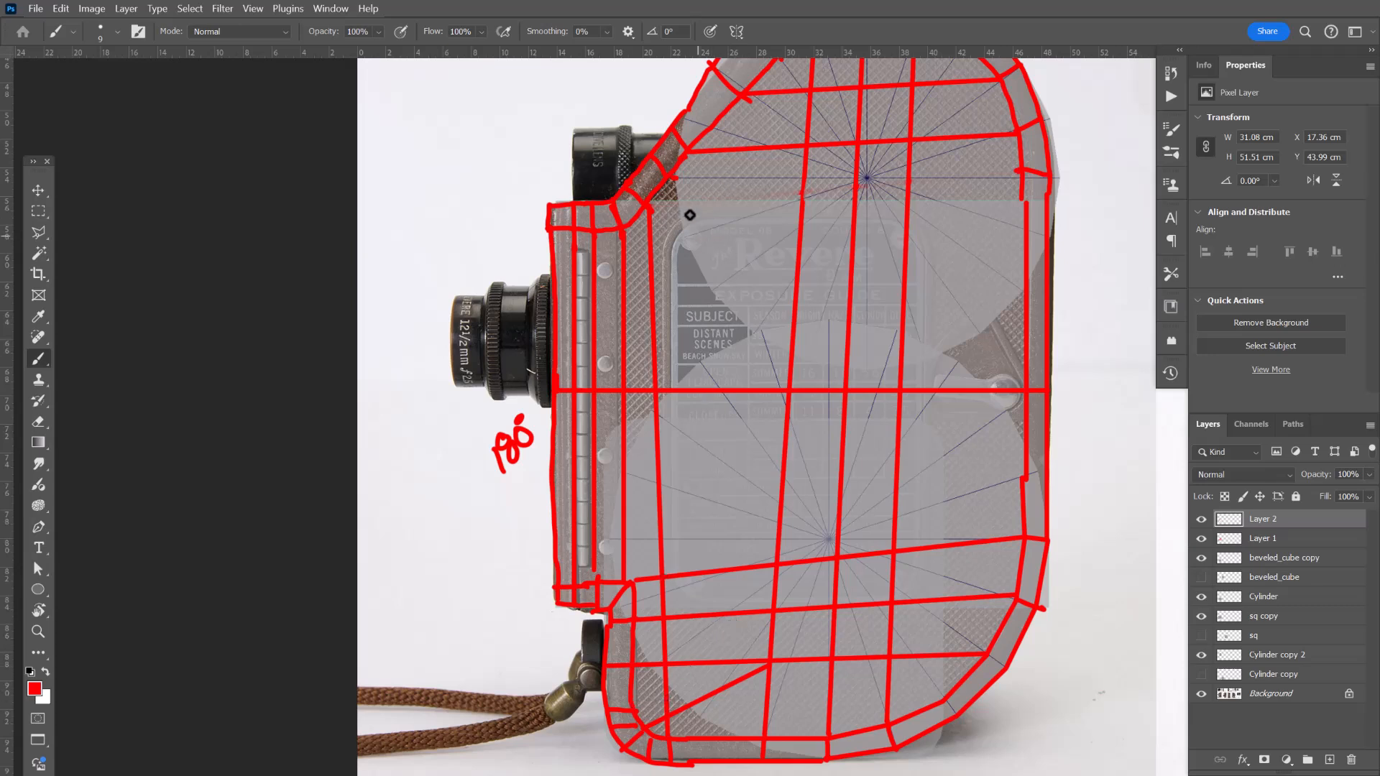
left_click(674, 181)
left_click(785, 389, "shift")
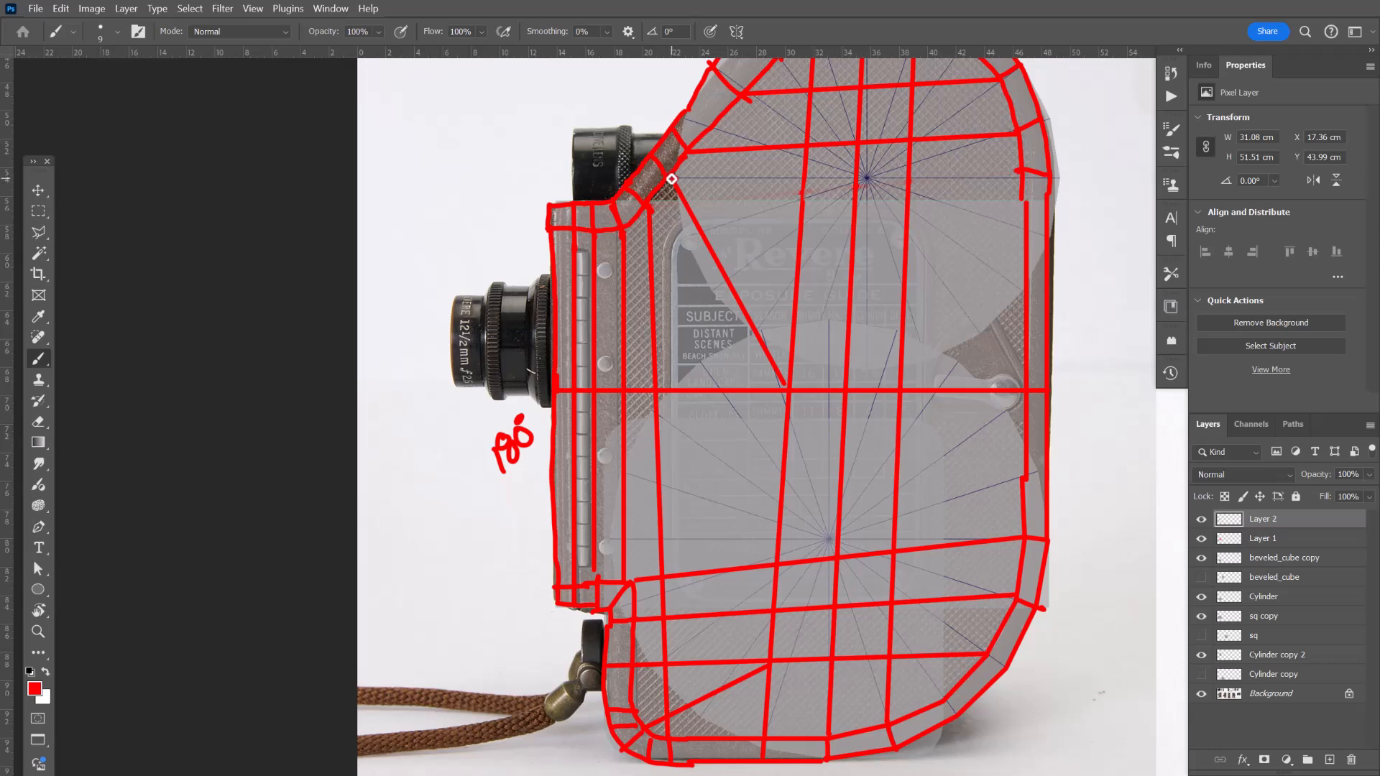
key("ctrl+z")
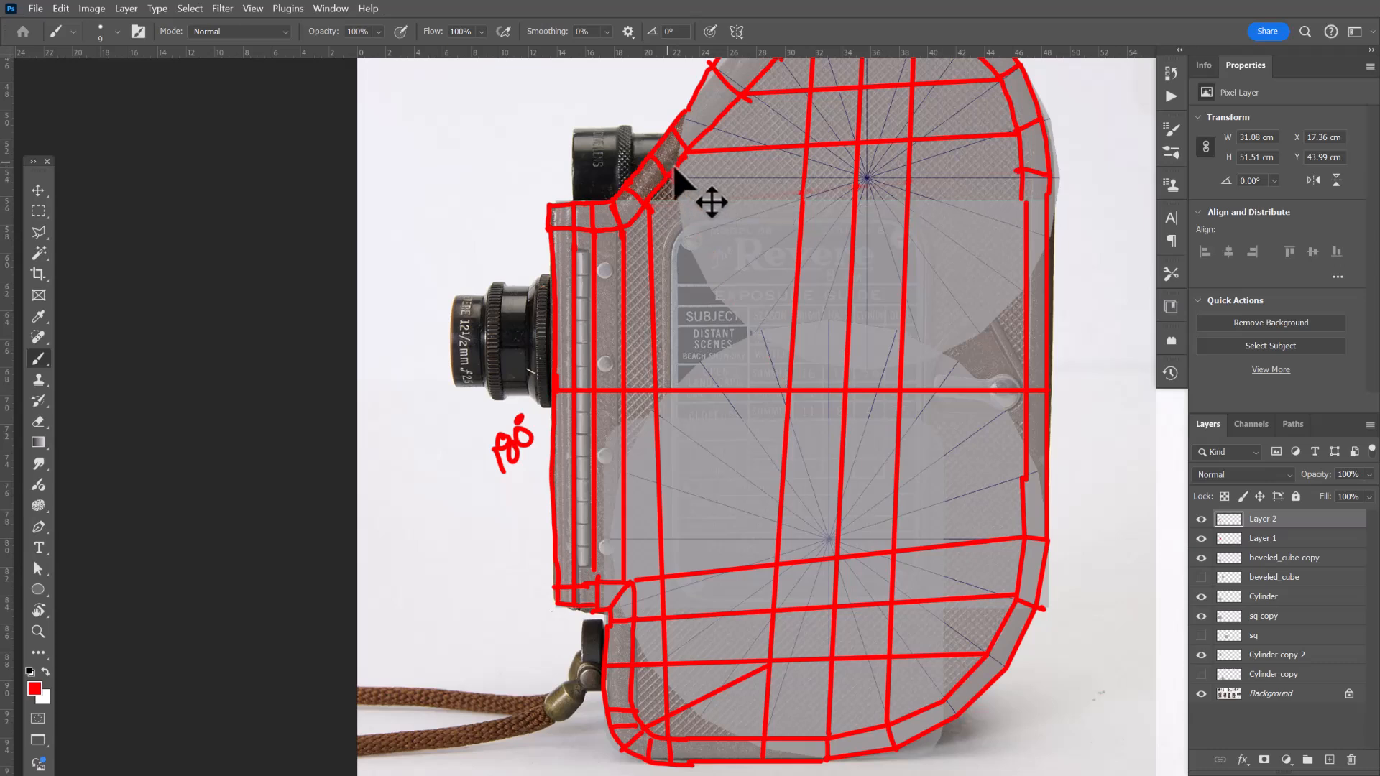
Add a short contour line at the lower right corner of the camera body with the brush.
left_click(1016, 173, "shift")
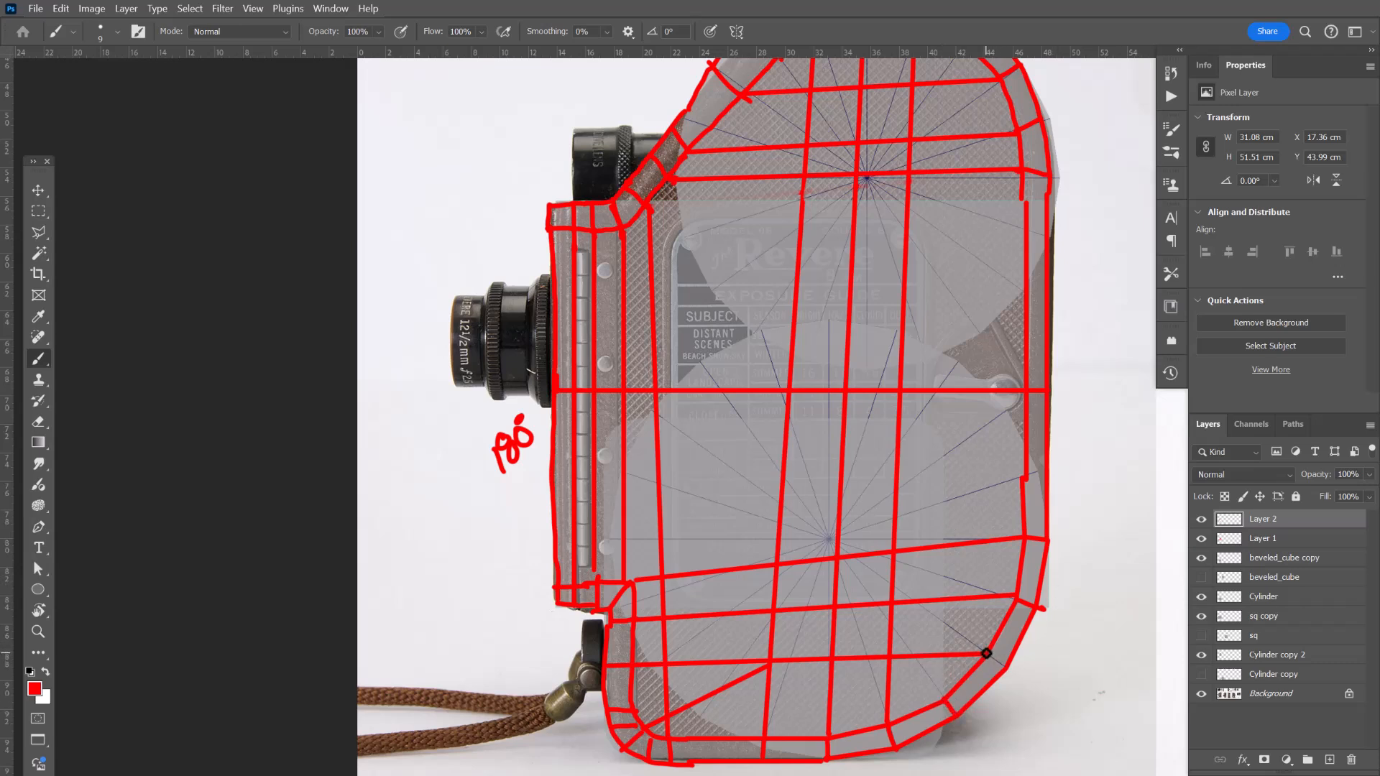
left_click_drag(982, 650, 1009, 671)
left_click_drag(824, 534, 907, 452)
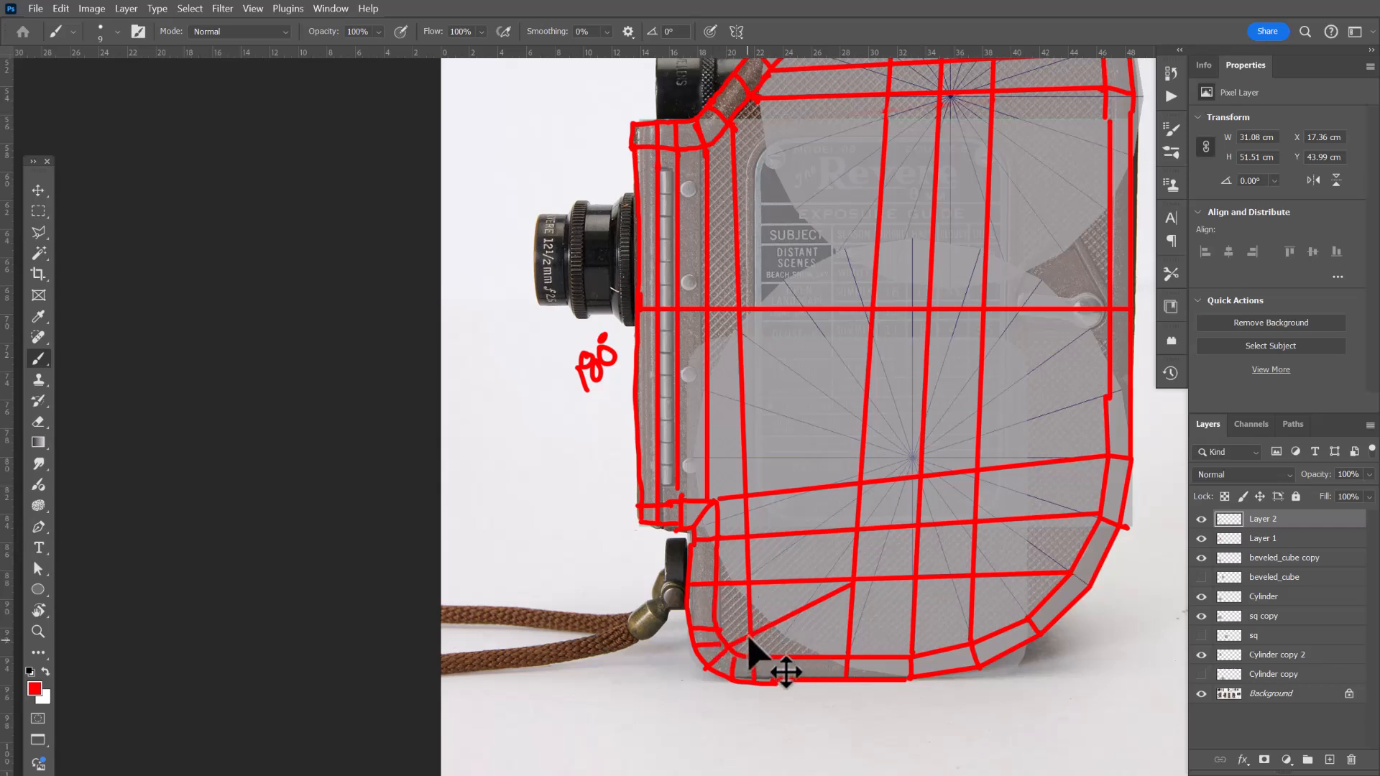
Switch to the Eraser and erase the diagonal line in the lower front corner section.
key("e")
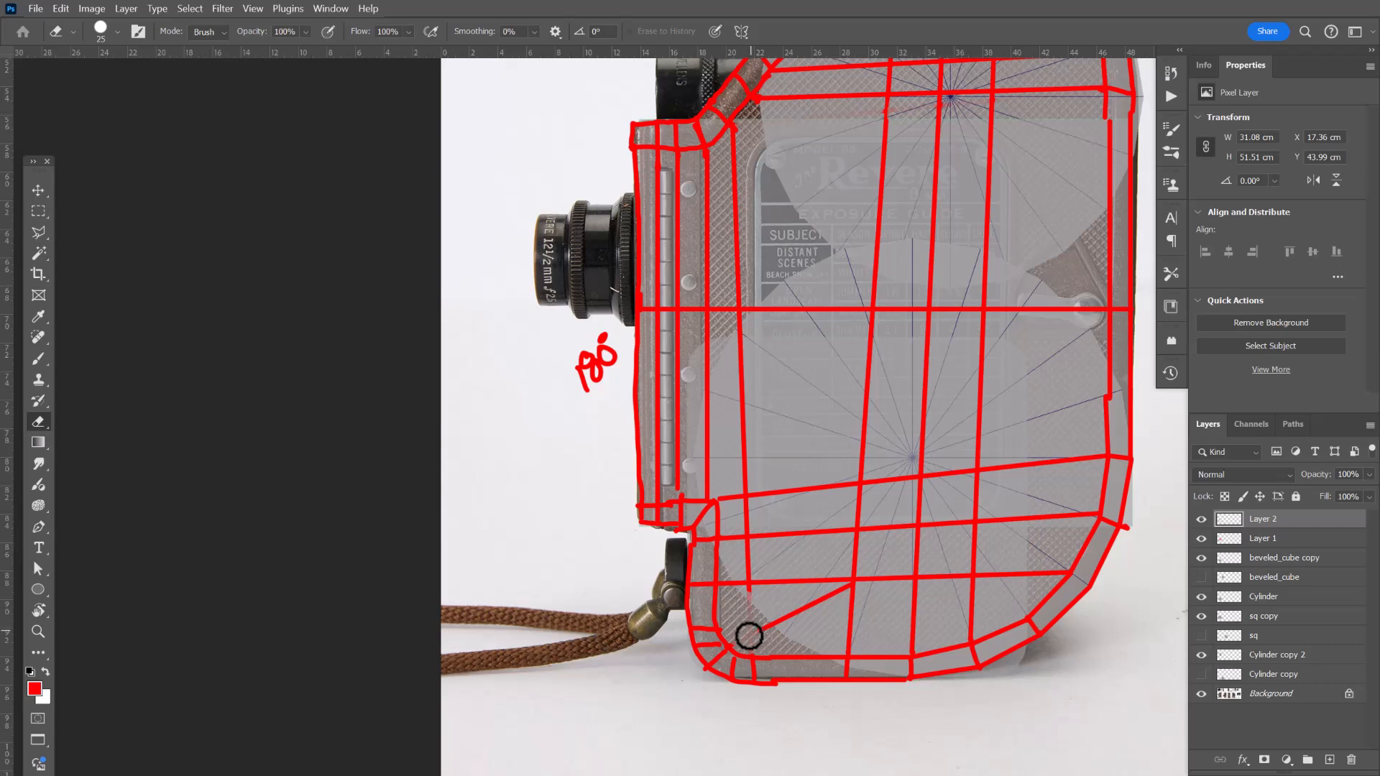
left_click_drag(748, 633, 834, 593)
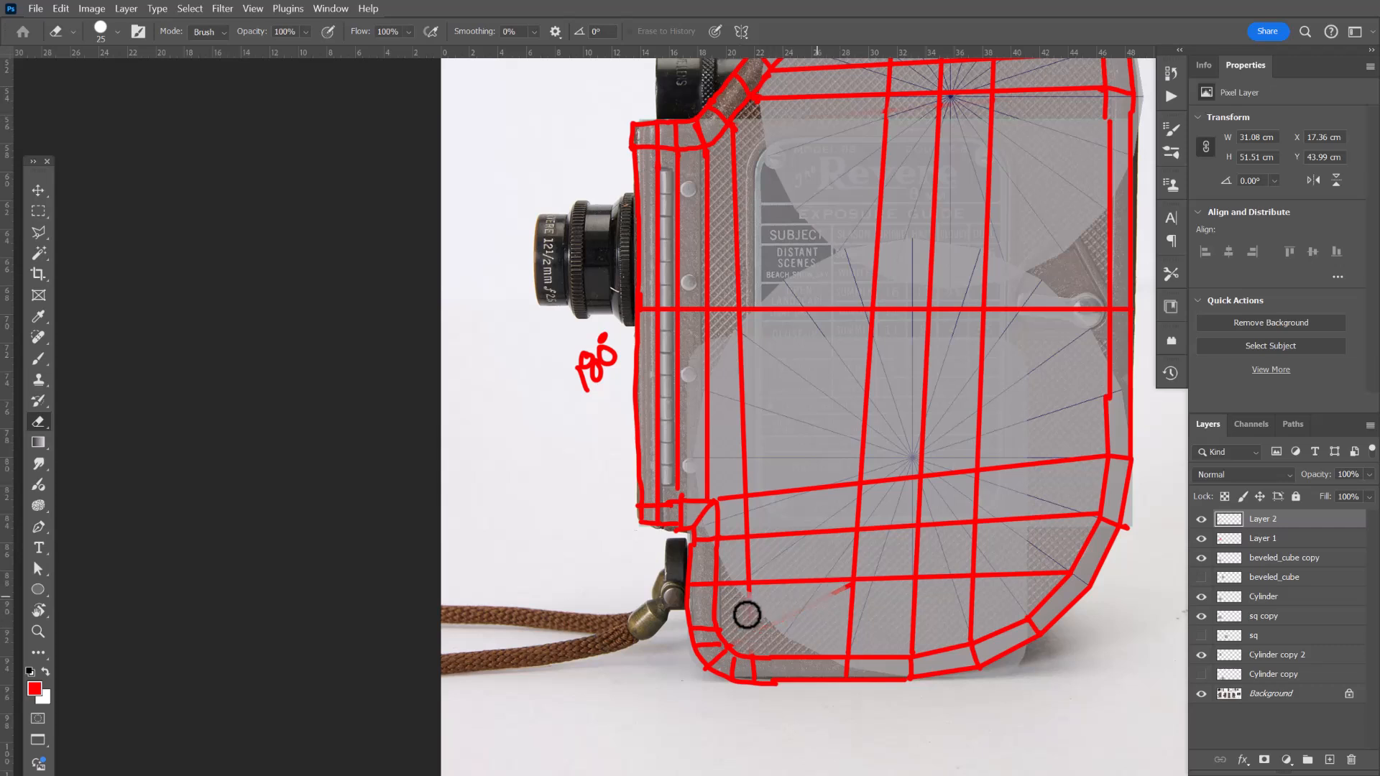
Switch back to the brush and draw a diagonal line from the viewfinder corner down to the middle horizontal line.
key("b")
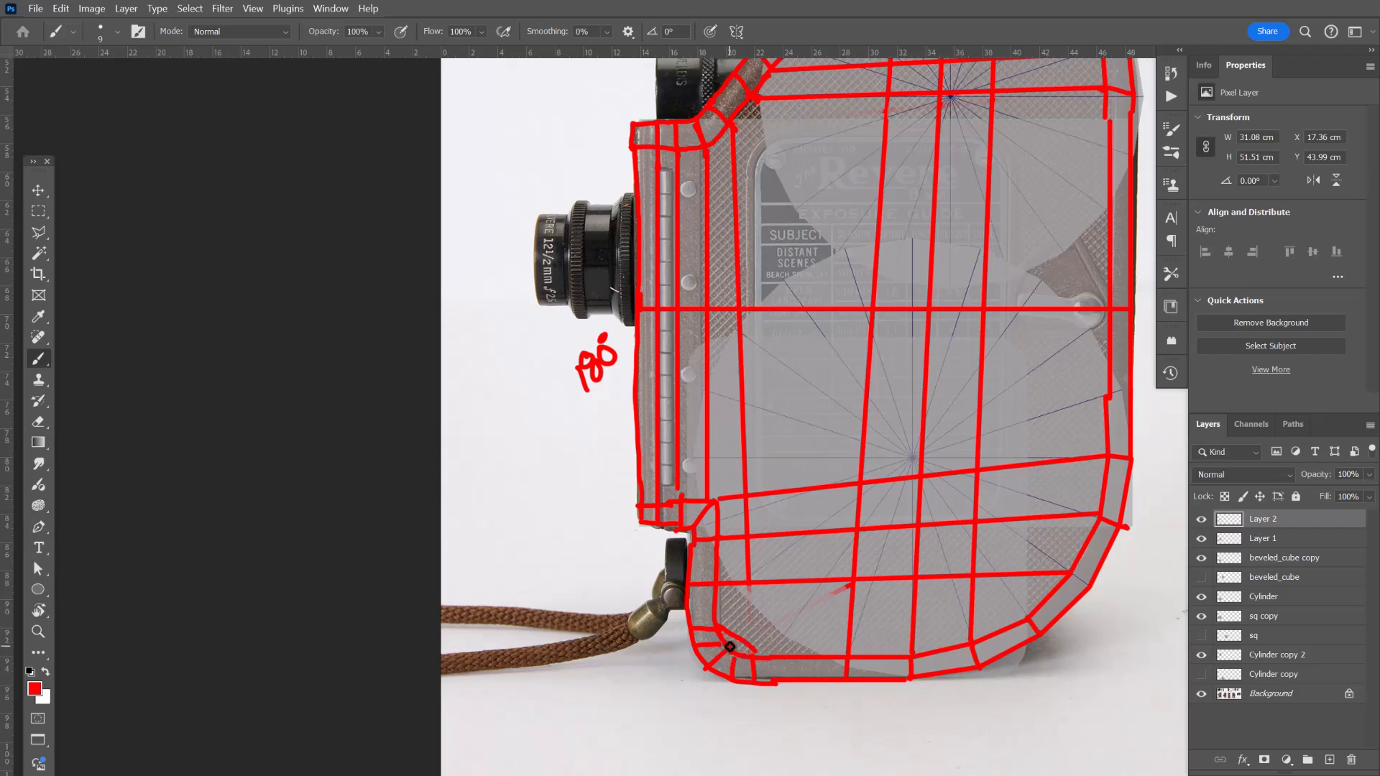
left_click(761, 627, "shift")
left_click_drag(794, 403, 790, 496)
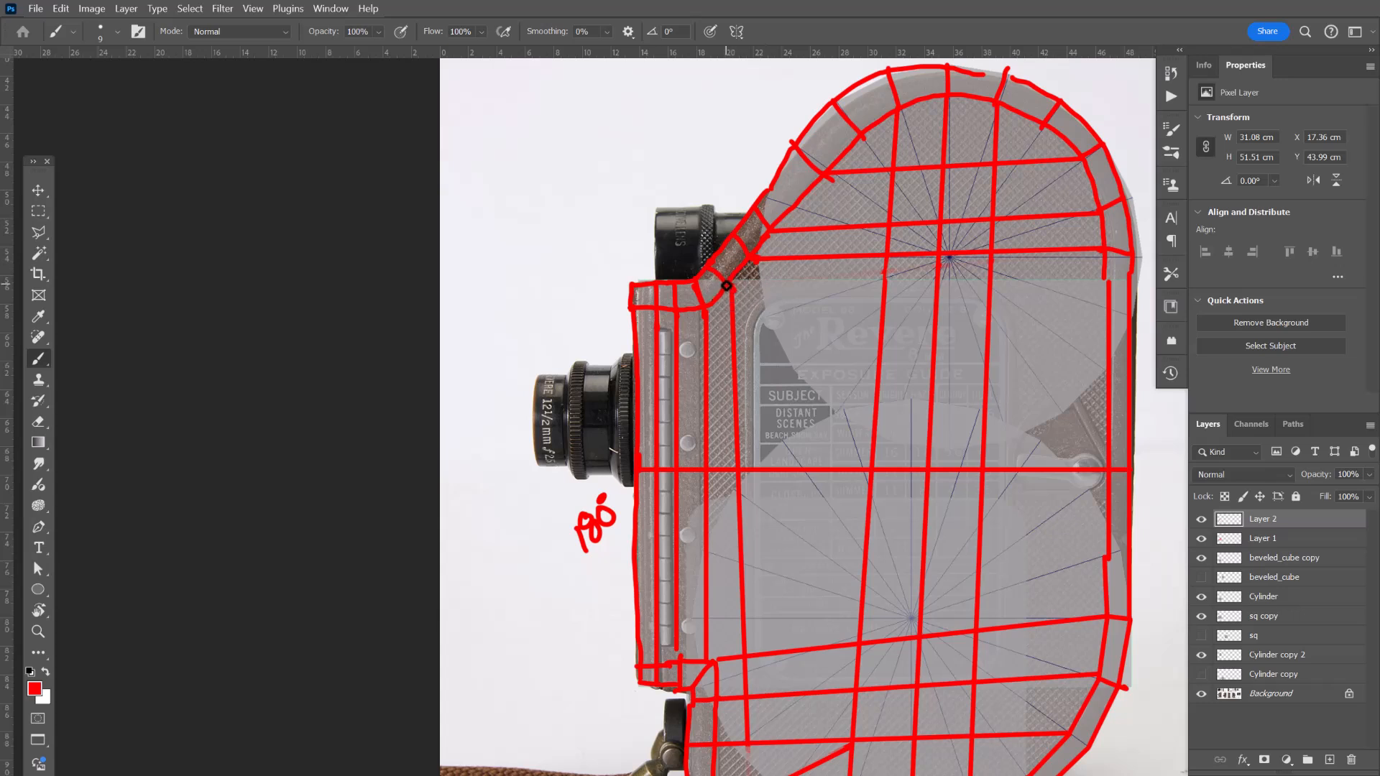
left_click(869, 470, "shift")
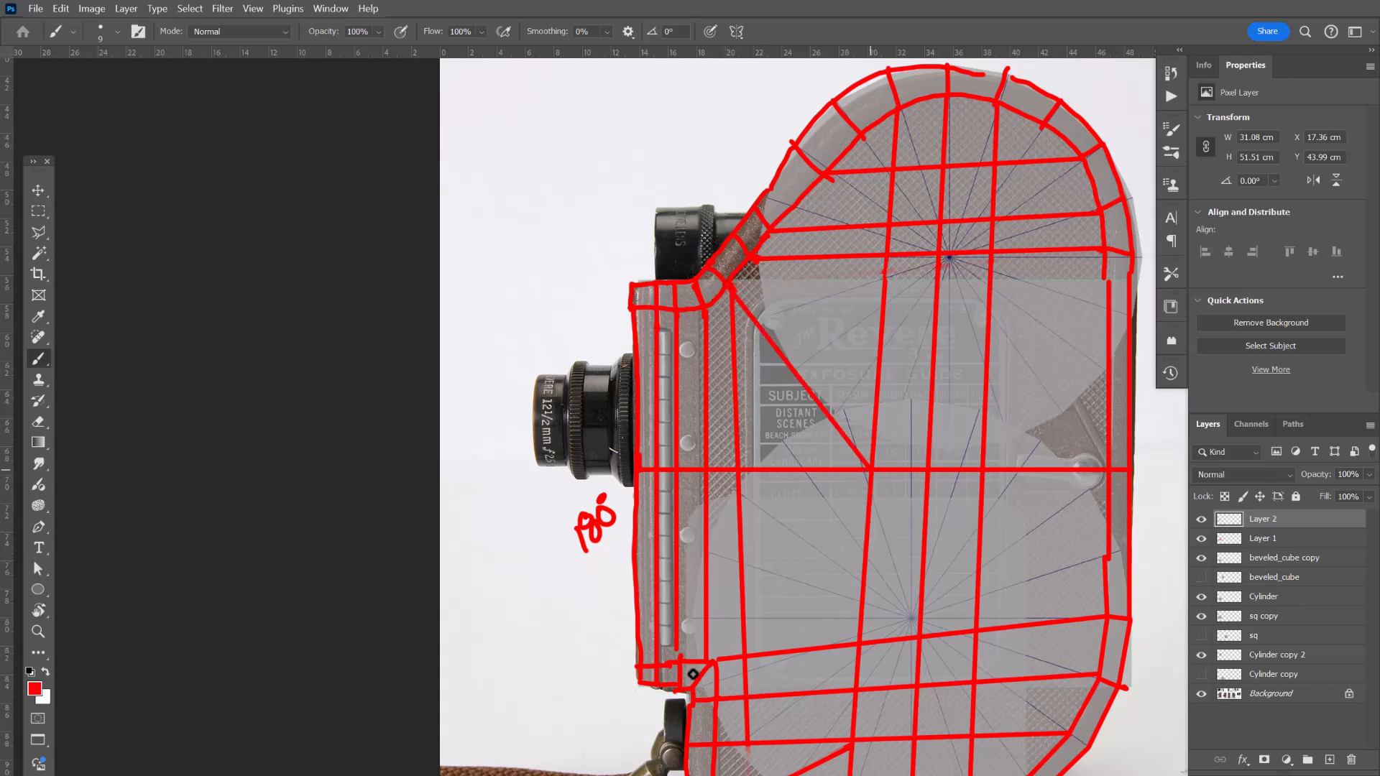
Erase the vertical line just behind the front plate across the lower body section.
left_click_drag(811, 460, 816, 358)
key("e")
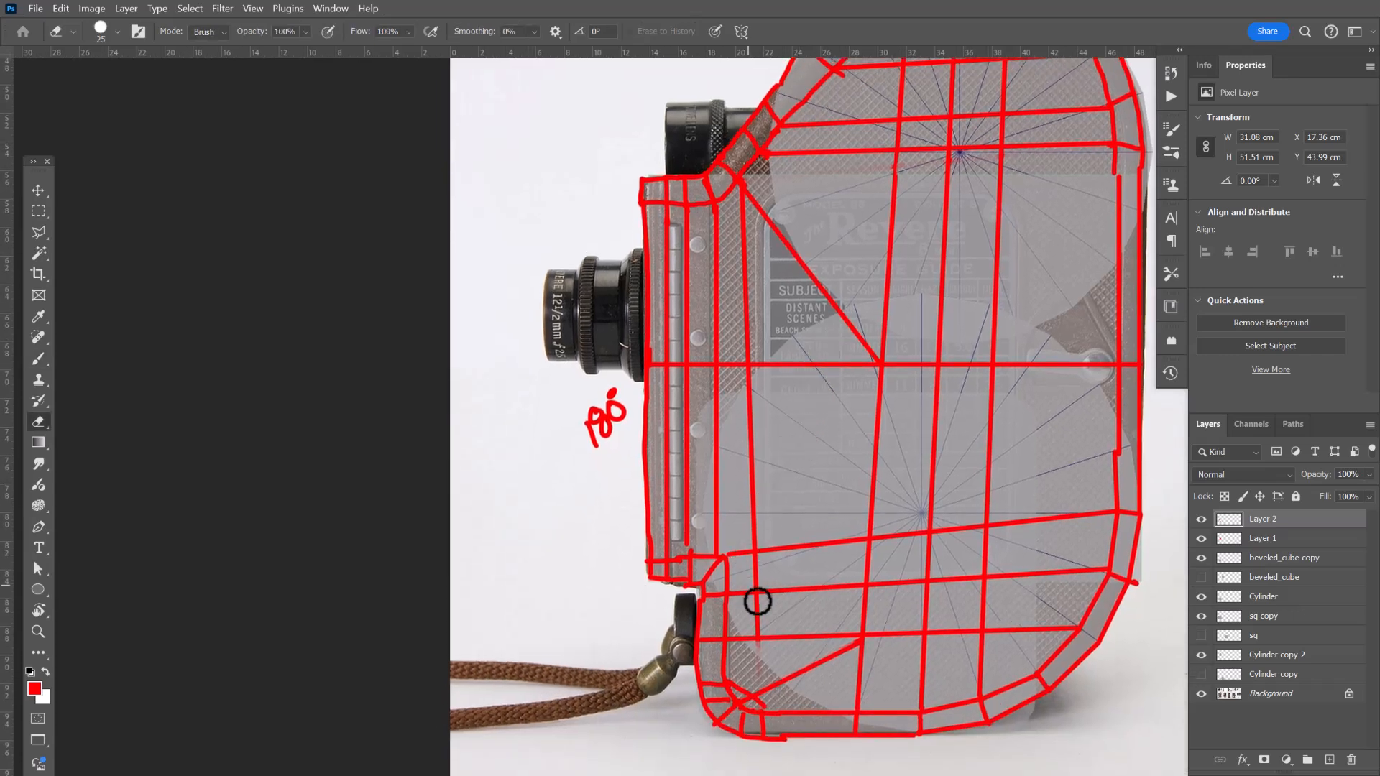
mouse_move(762, 658)
left_mouse_down()
mouse_move(767, 549)
mouse_move(761, 588)
mouse_move(736, 323)
mouse_move(742, 339)
left_mouse_up()
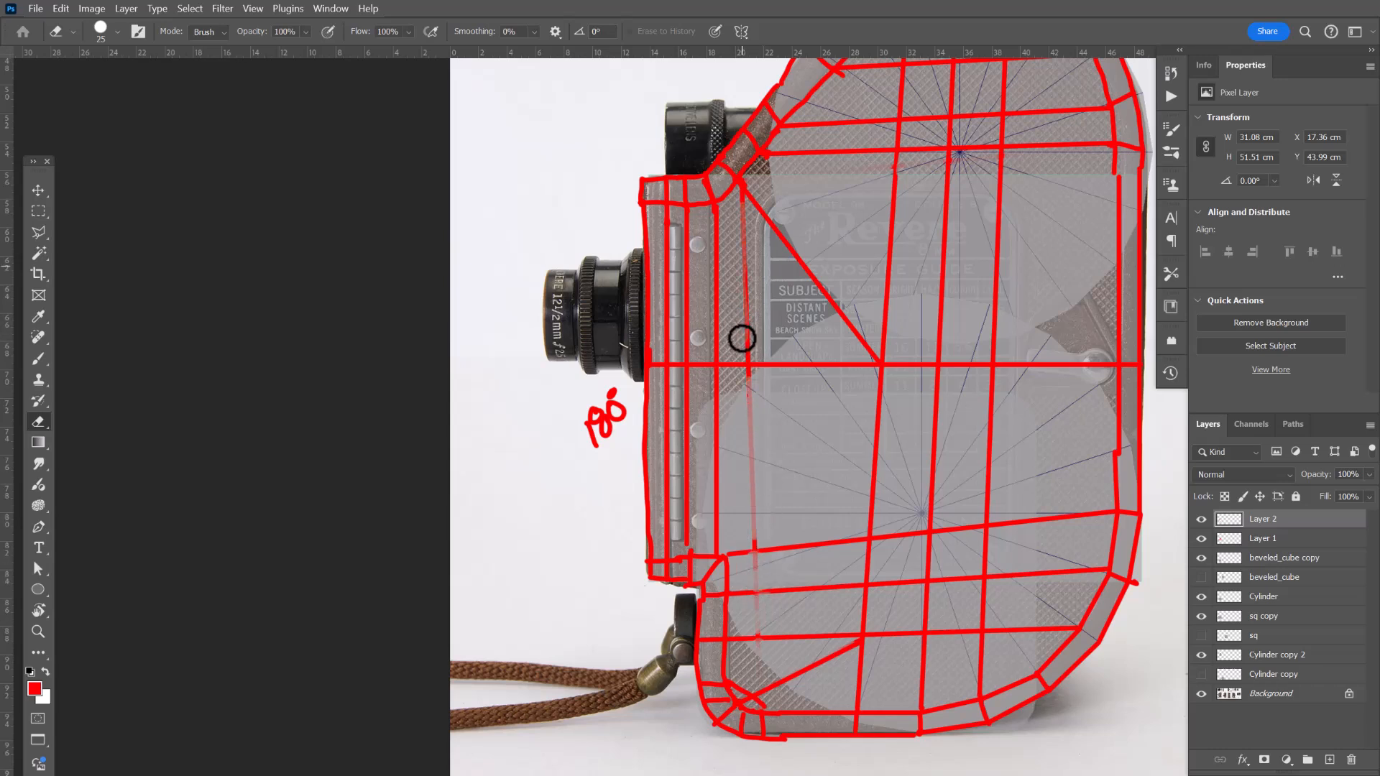
Zoom out and pan to compare the traced grid with the other reference photos of the camera.
left_click_drag(791, 439, 712, 499)
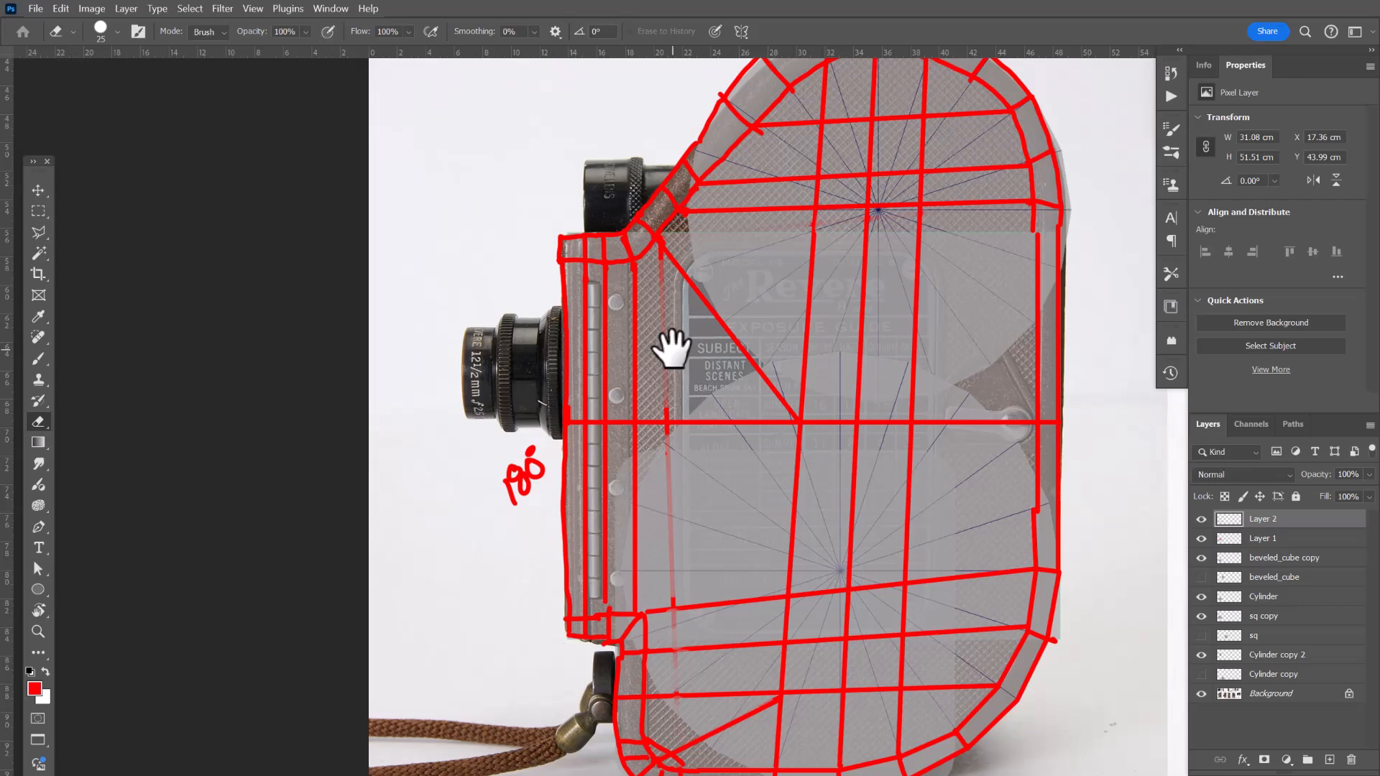
left_click_drag(800, 319, 758, 292)
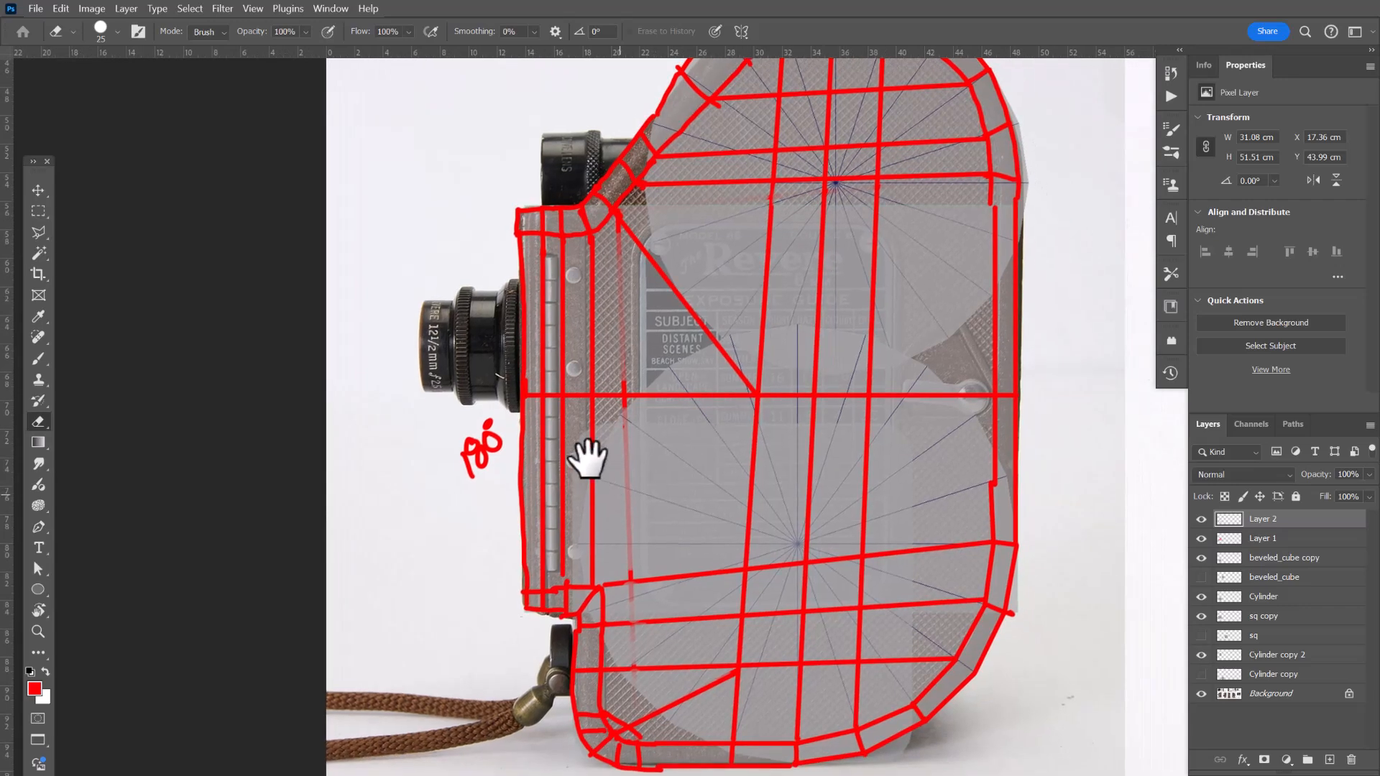
key("z")
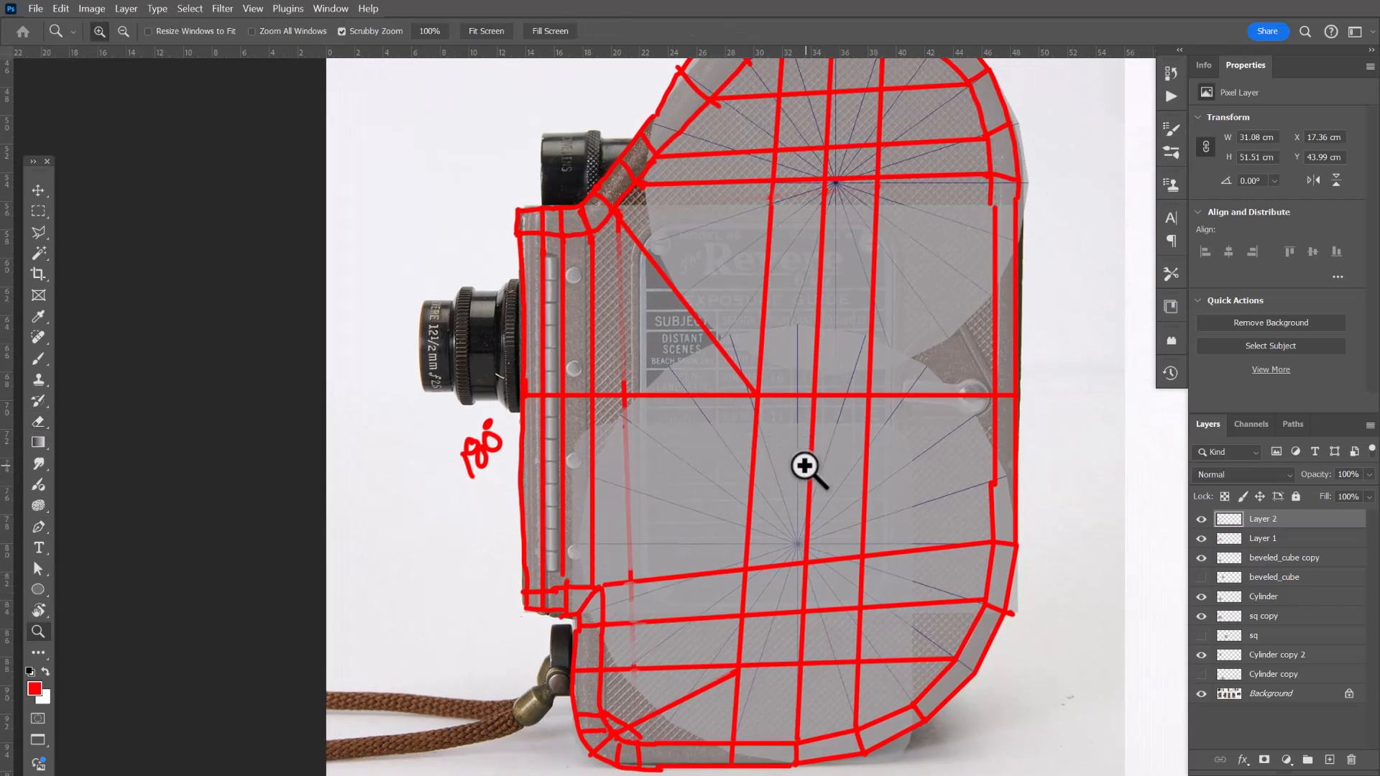
left_click_drag(805, 467, 785, 401)
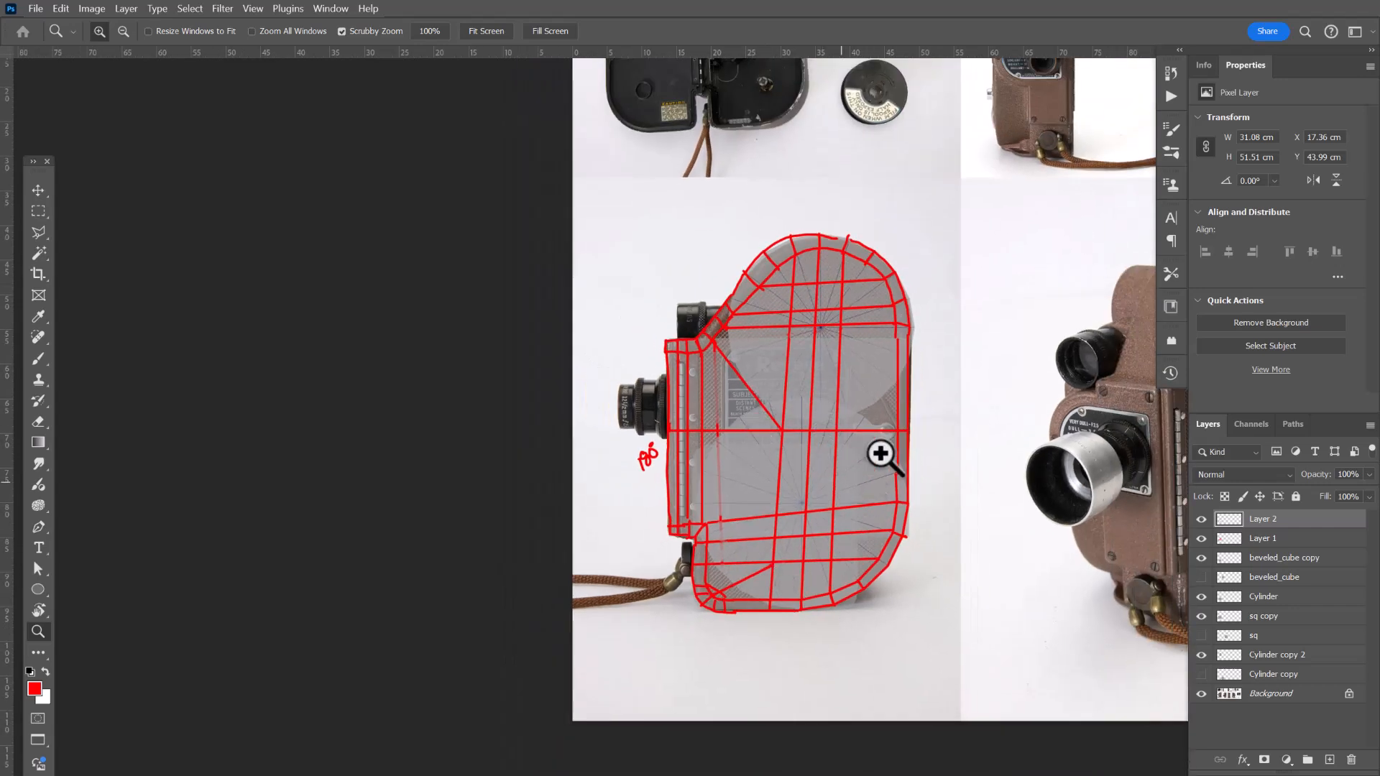
left_click_drag(913, 377, 915, 416)
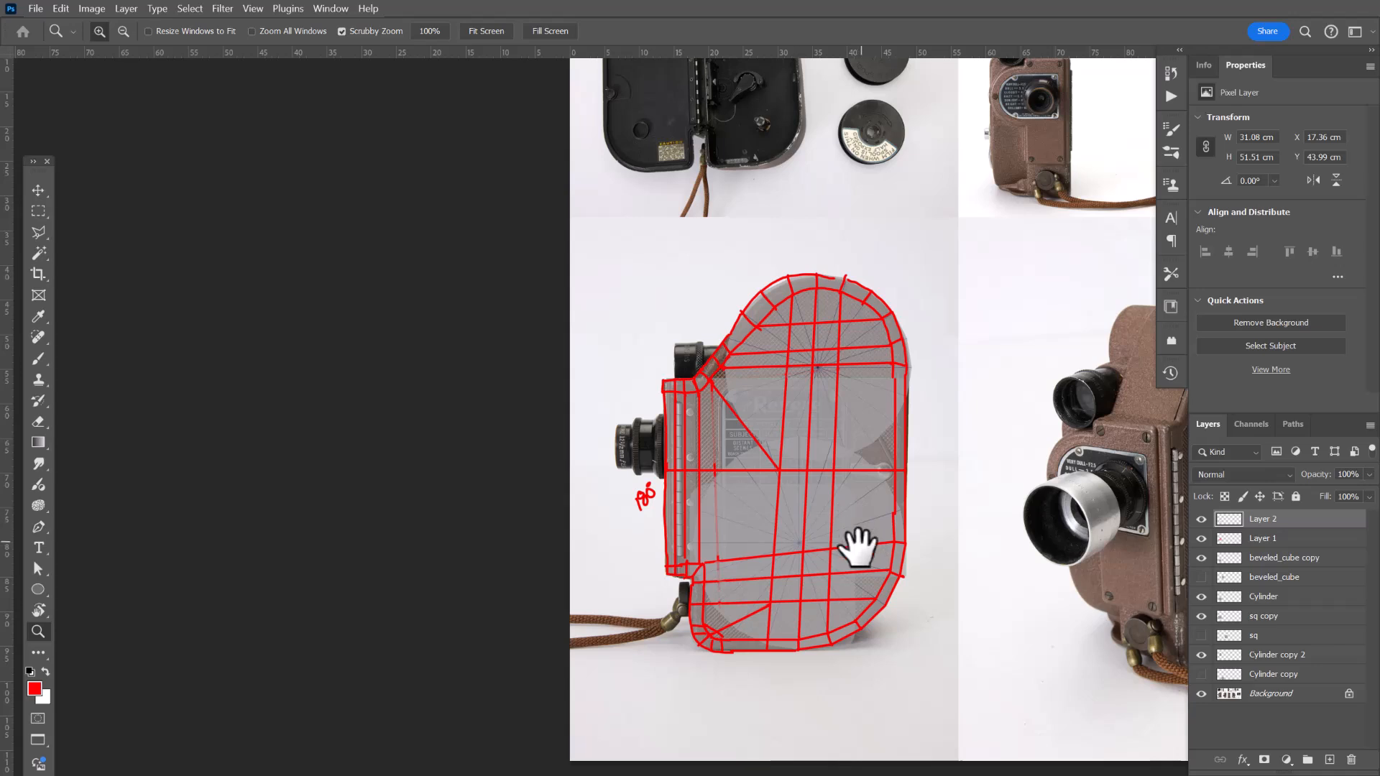
left_click_drag(859, 550, 787, 511)
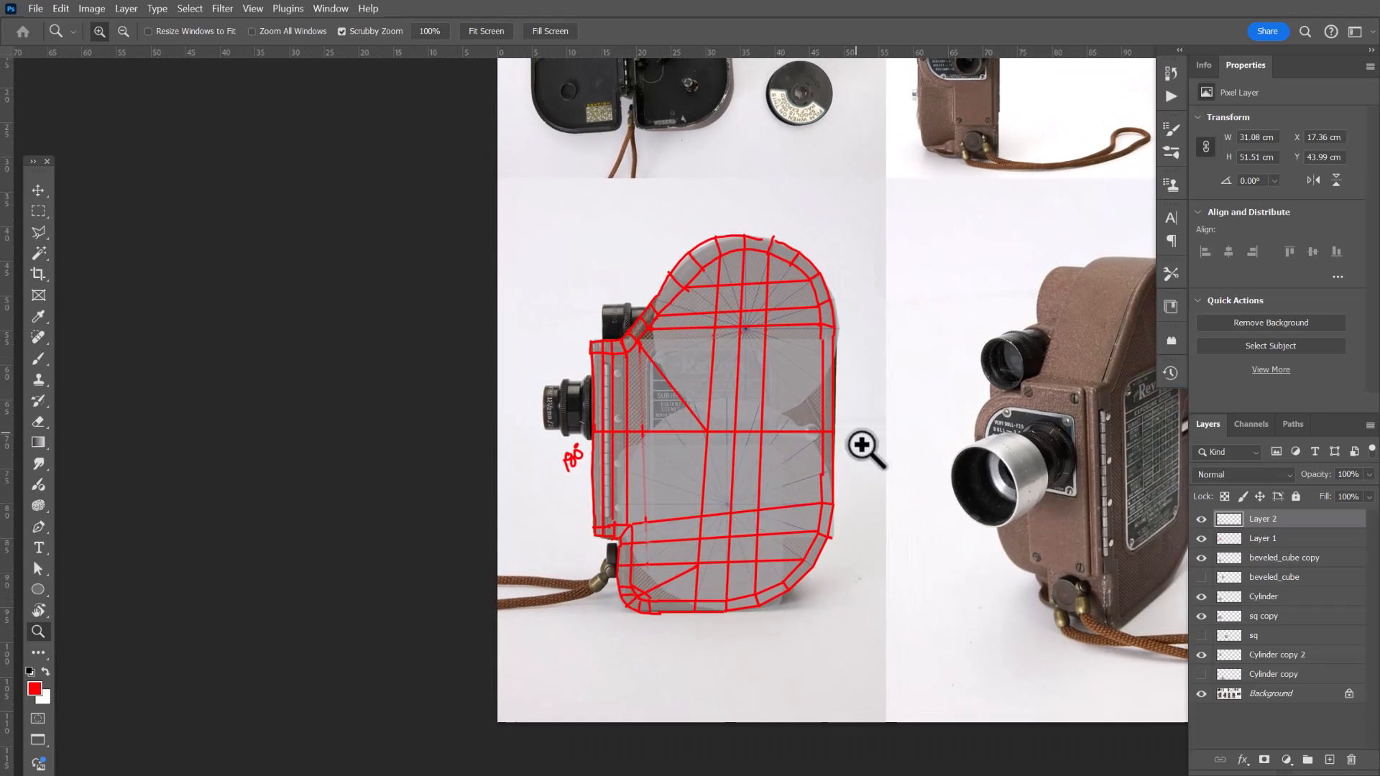
left_click_drag(863, 447, 761, 458)
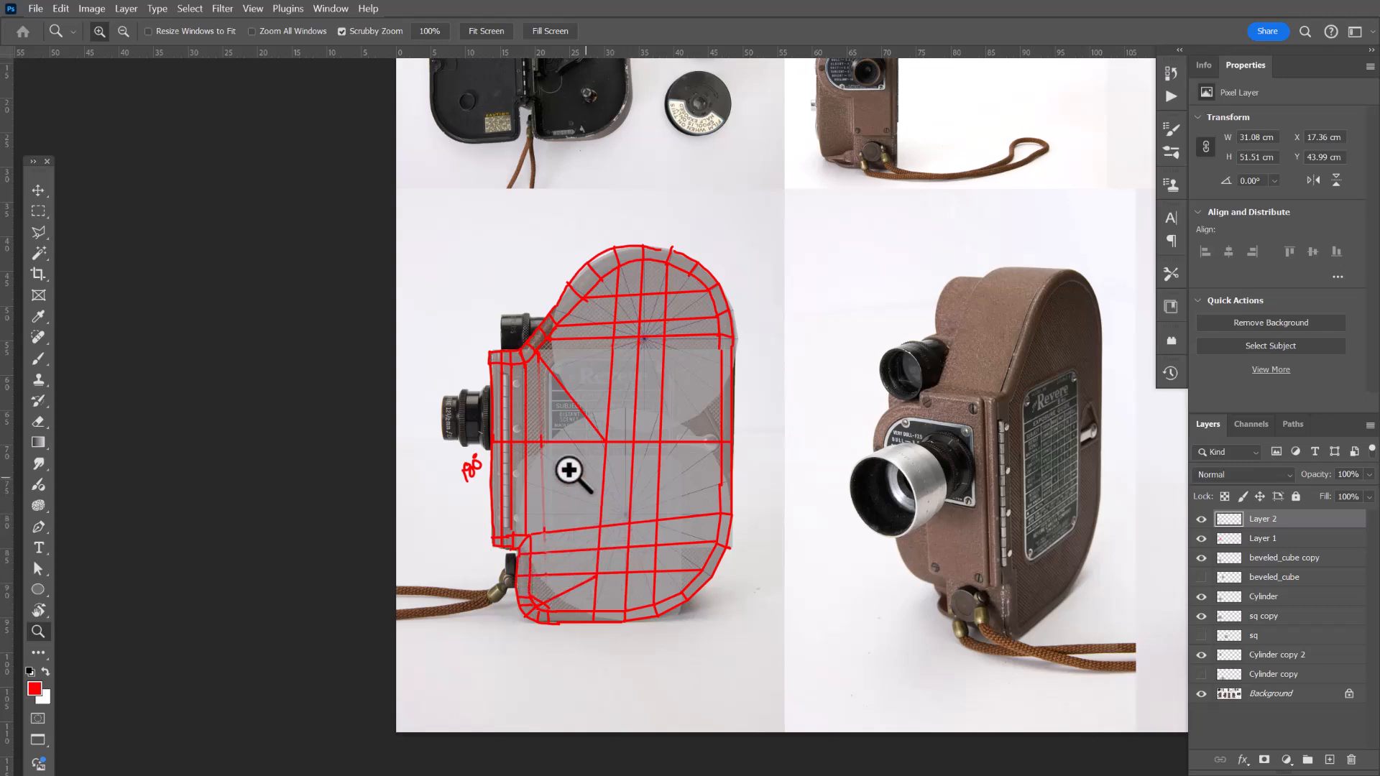
left_click_drag(632, 422, 764, 493)
left_click_drag(640, 431, 690, 388)
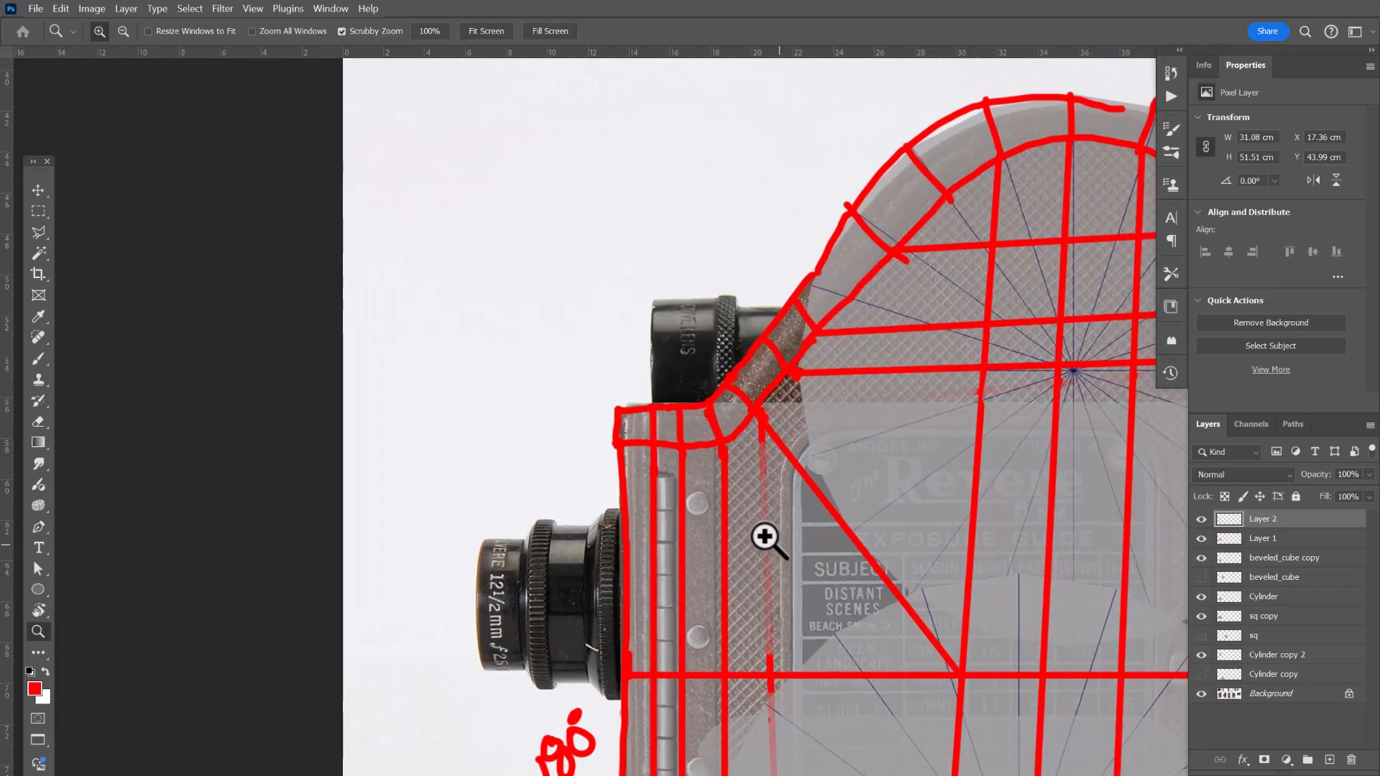
left_click_drag(765, 537, 740, 518)
left_click_drag(764, 575, 724, 416)
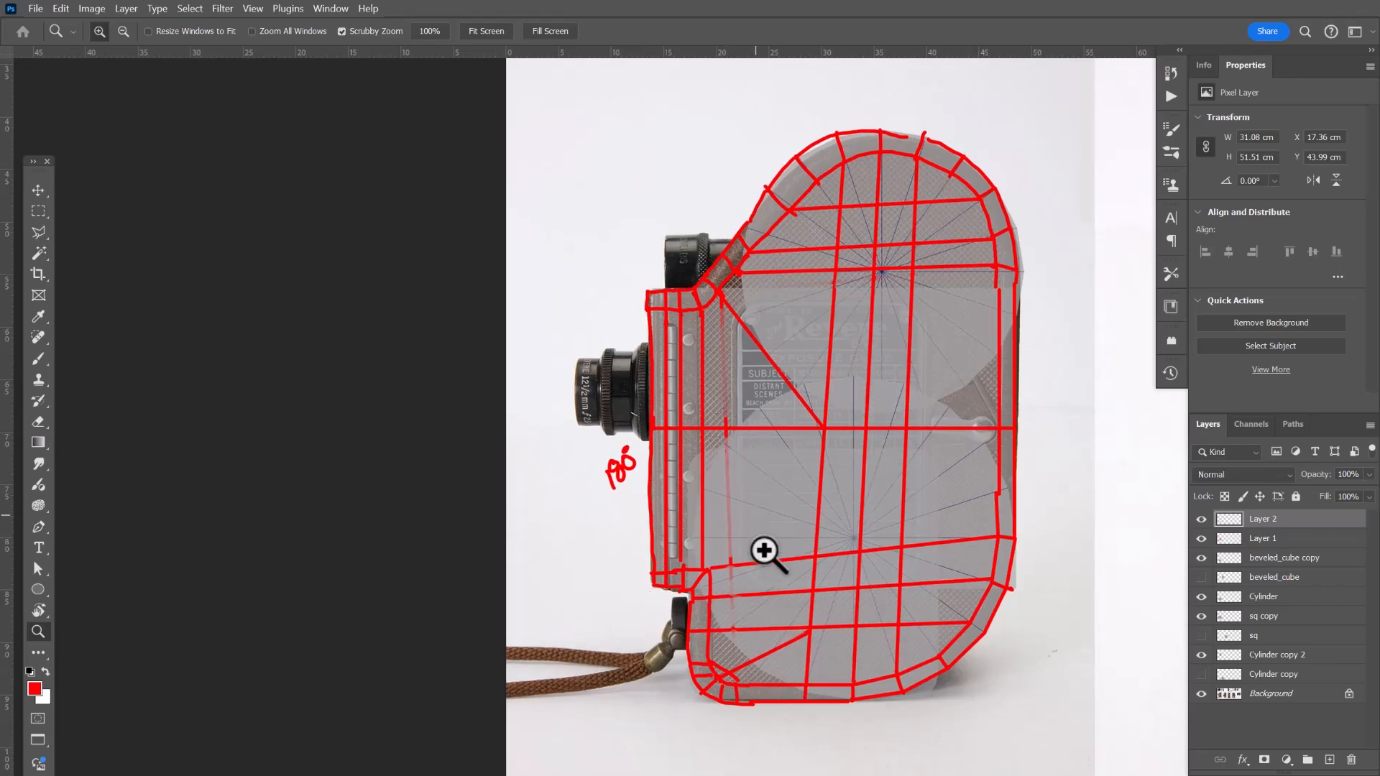
left_click_drag(902, 496, 748, 548)
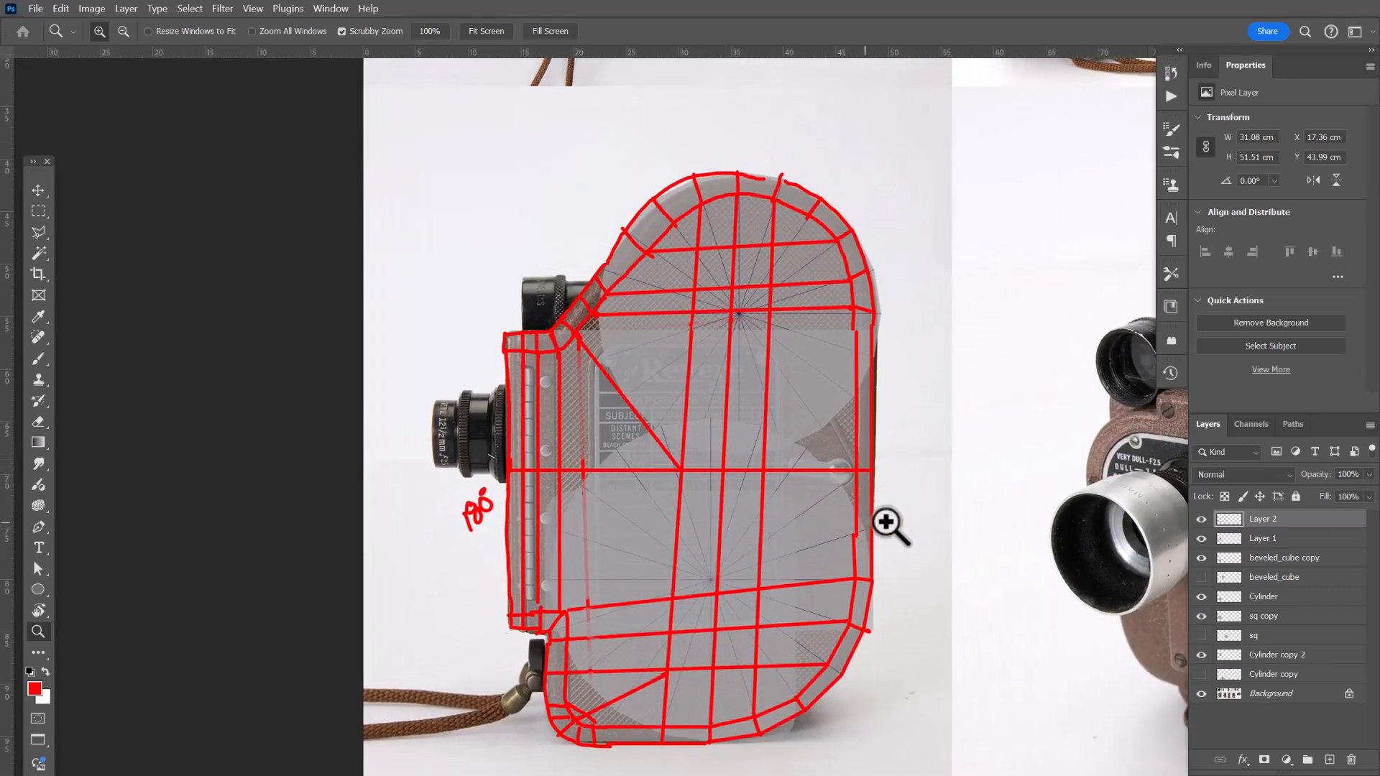
left_click_drag(878, 555, 703, 472)
left_click_drag(823, 578, 799, 567)
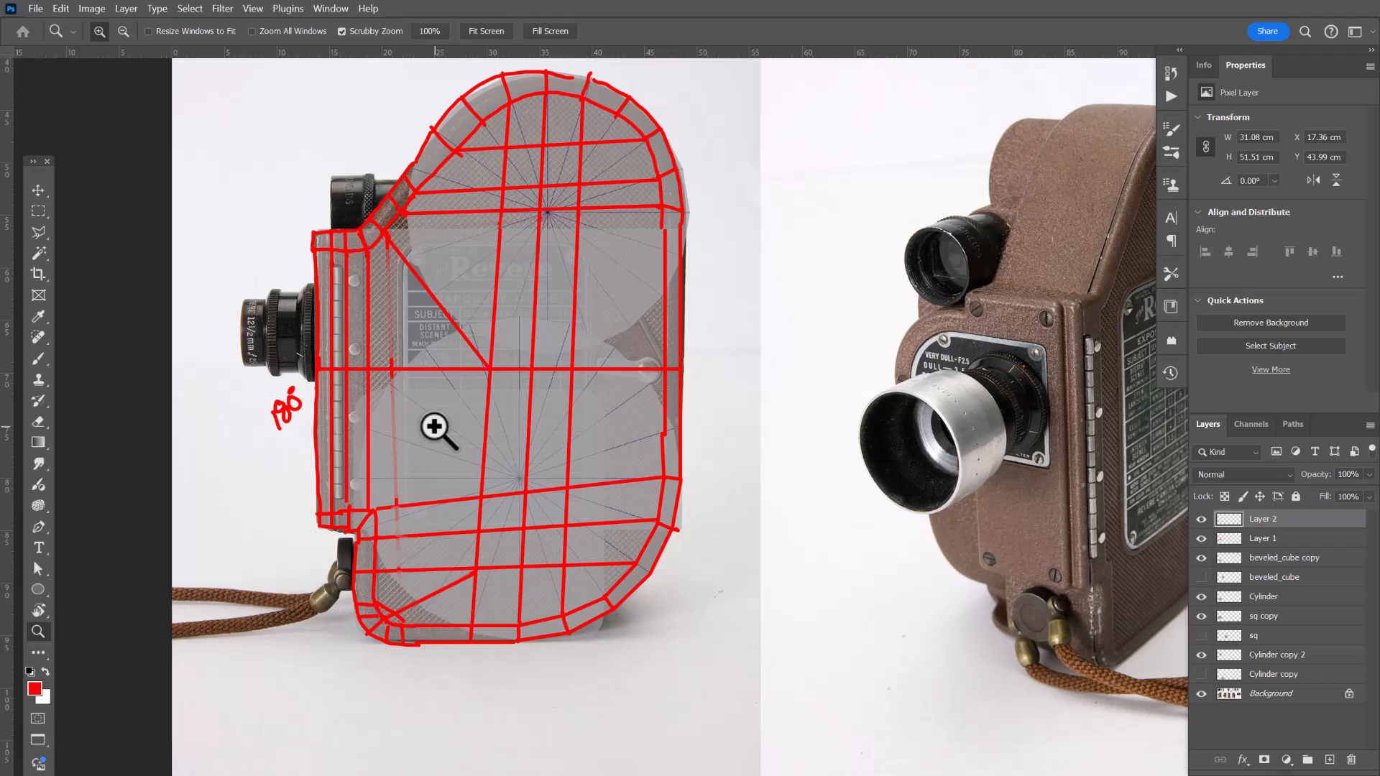
Draw two straight horizontal lines across the front body, one below the middle line and one above it.
key("b")
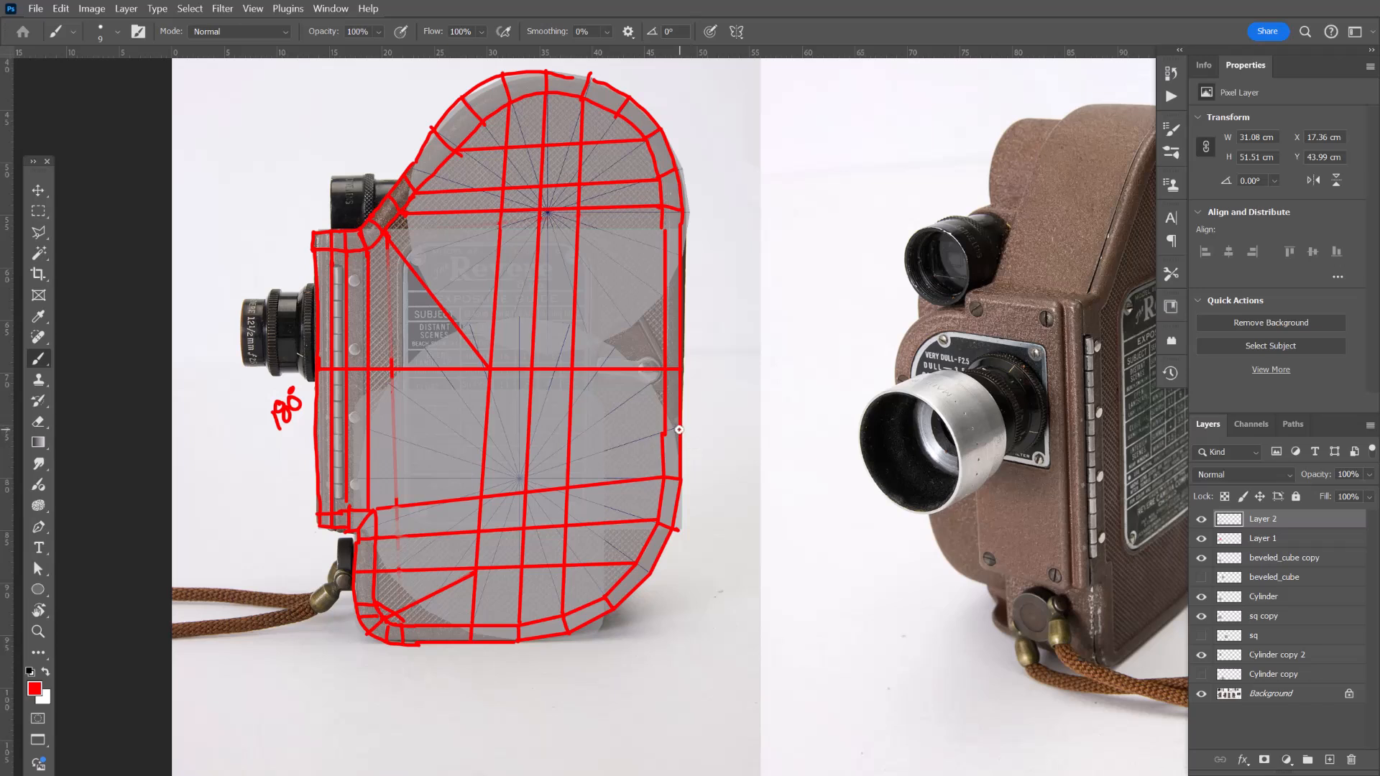
left_click_drag(678, 429, 313, 429)
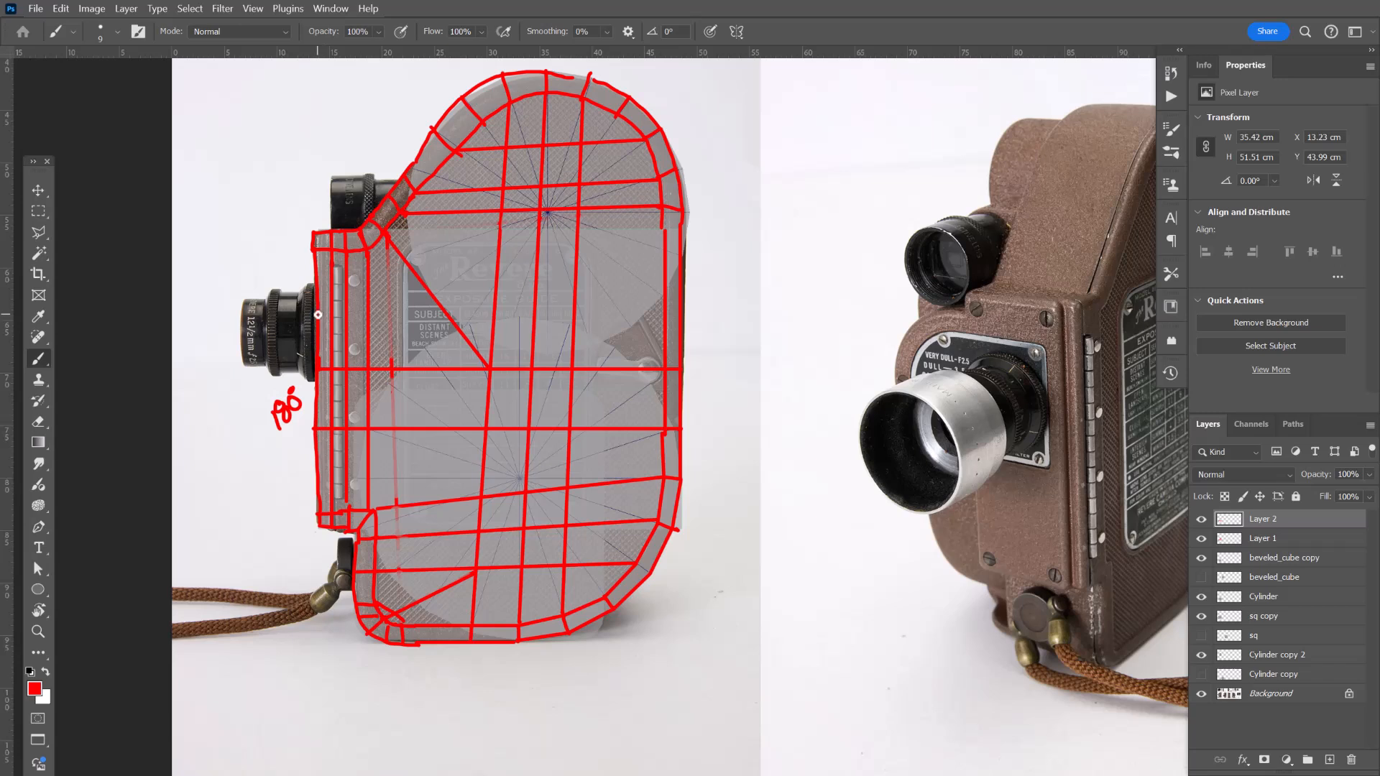
left_click_drag(326, 314, 651, 314)
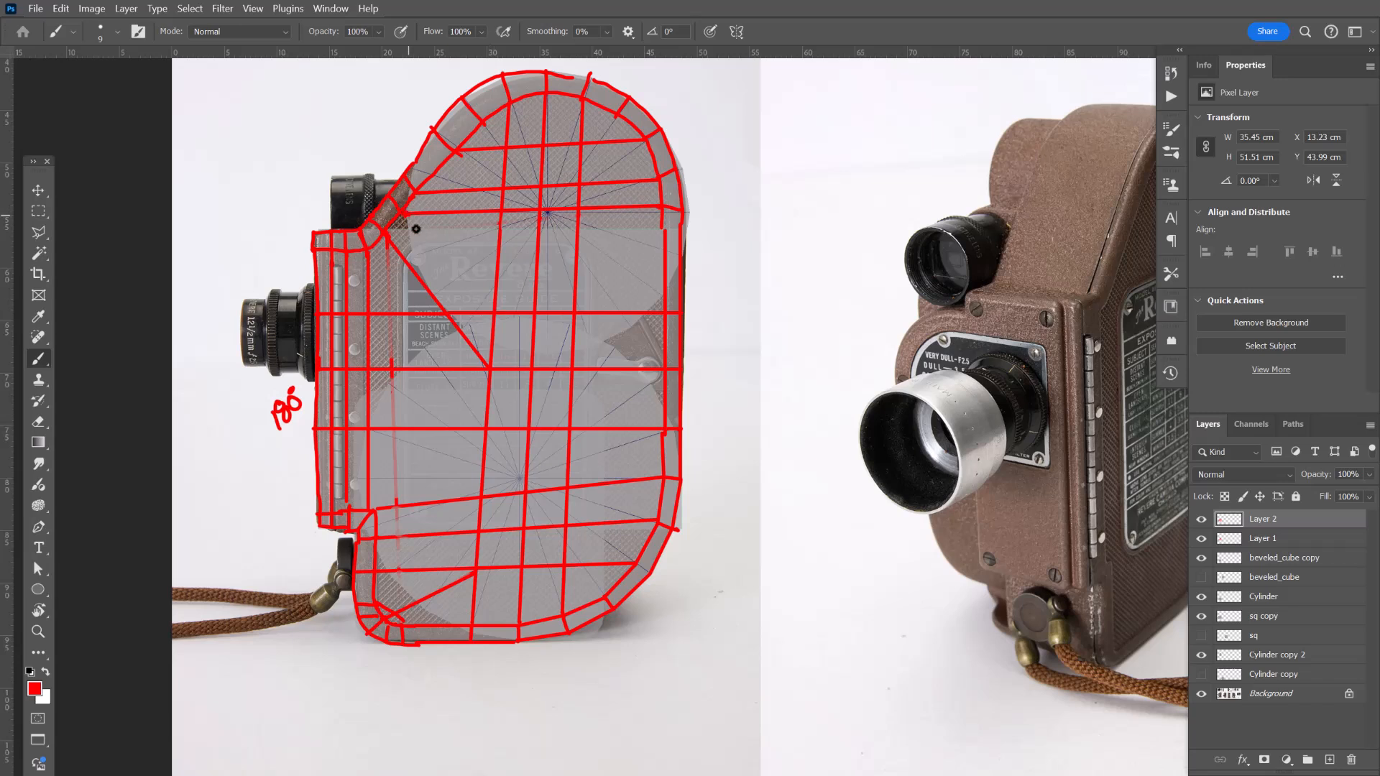
Try a diagonal line from below the viewfinder across the upper front, then undo it.
left_click_drag(415, 229, 491, 315)
key("ctrl+z")
left_click(501, 213, "shift")
left_click_drag(978, 331, 844, 360)
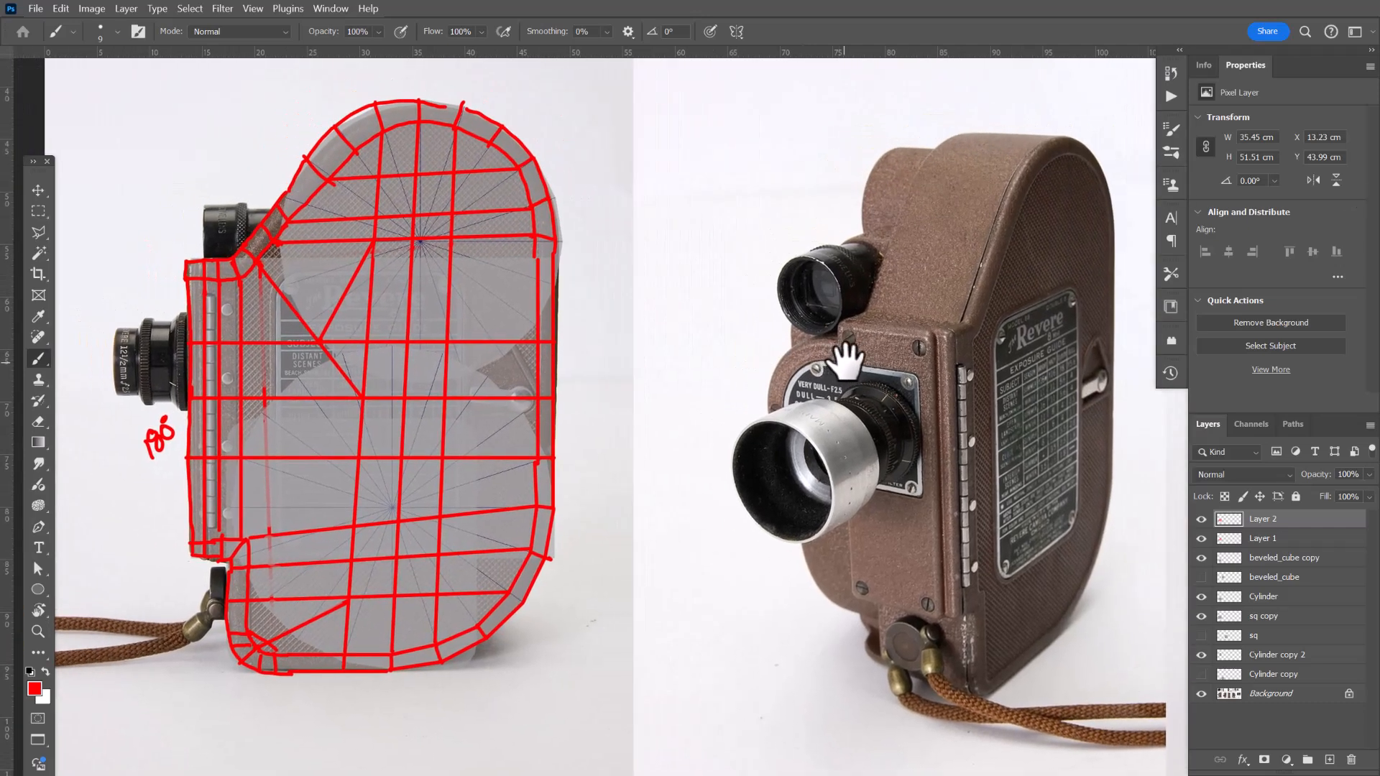